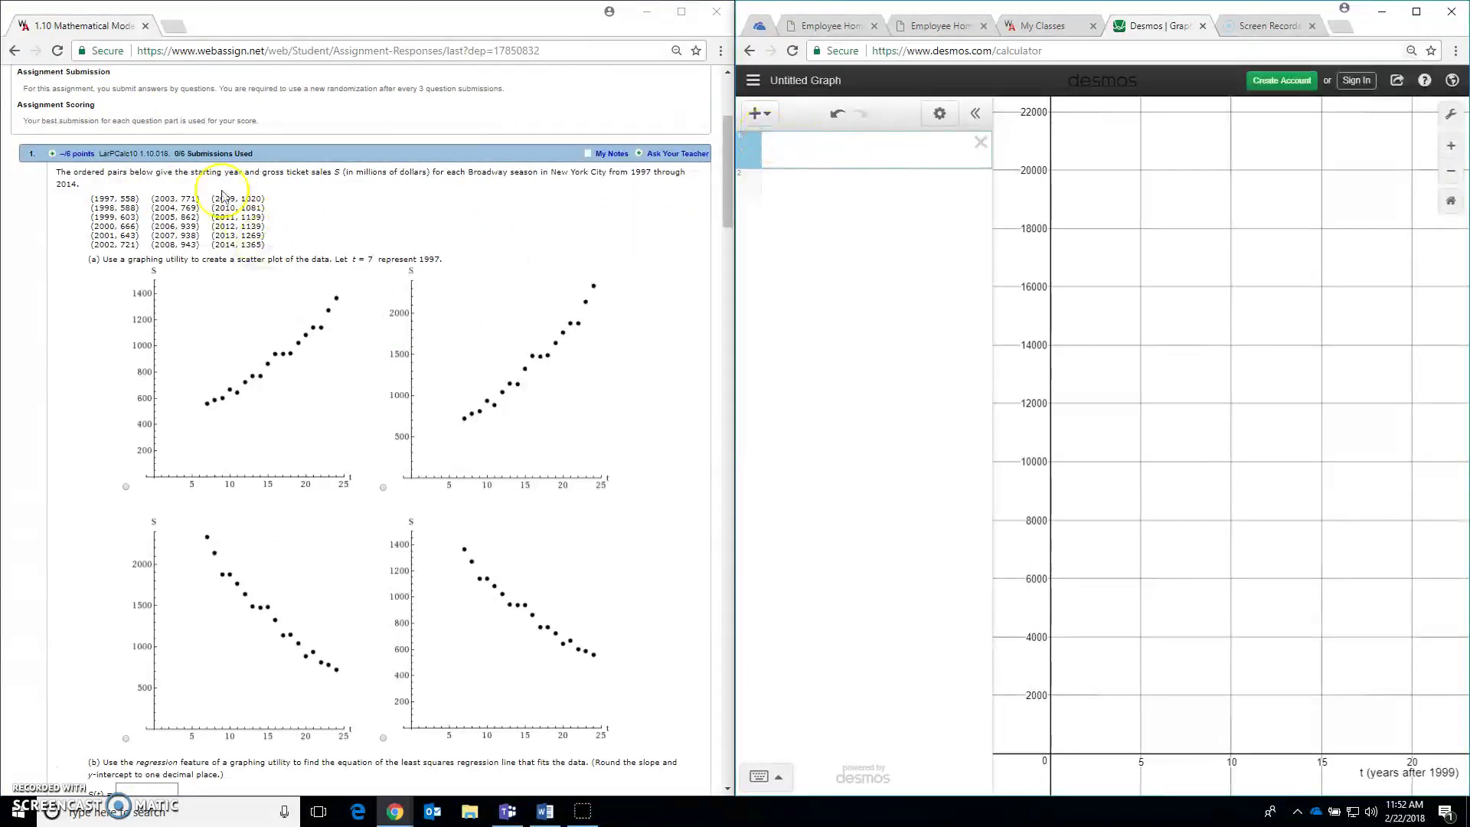
- Select the year and ticket sales pairs in the assignment and add an empty two-column table to the graphing calculator
click(90, 199)
drag(90, 199, 296, 246)
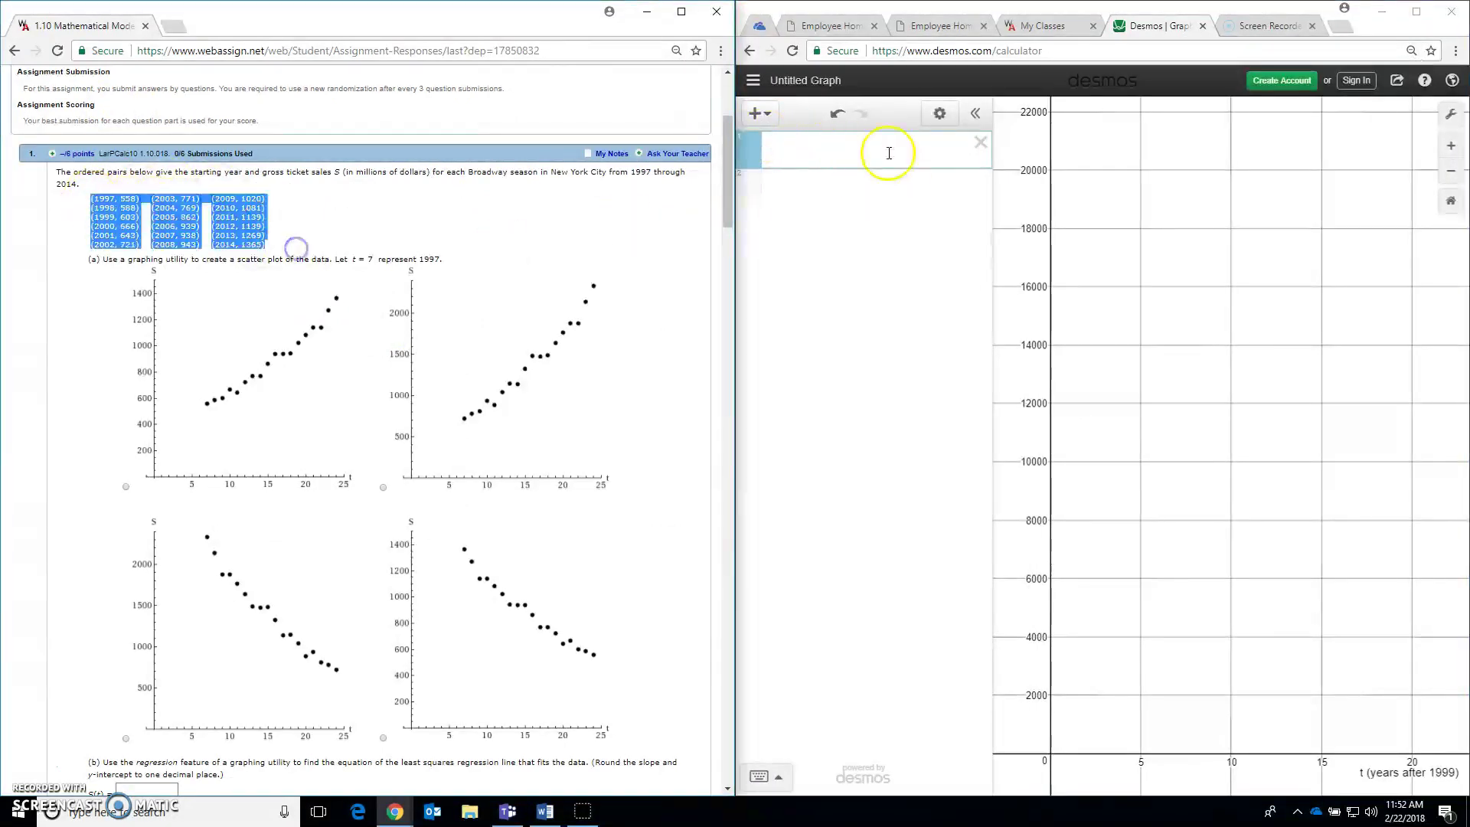
click(794, 150)
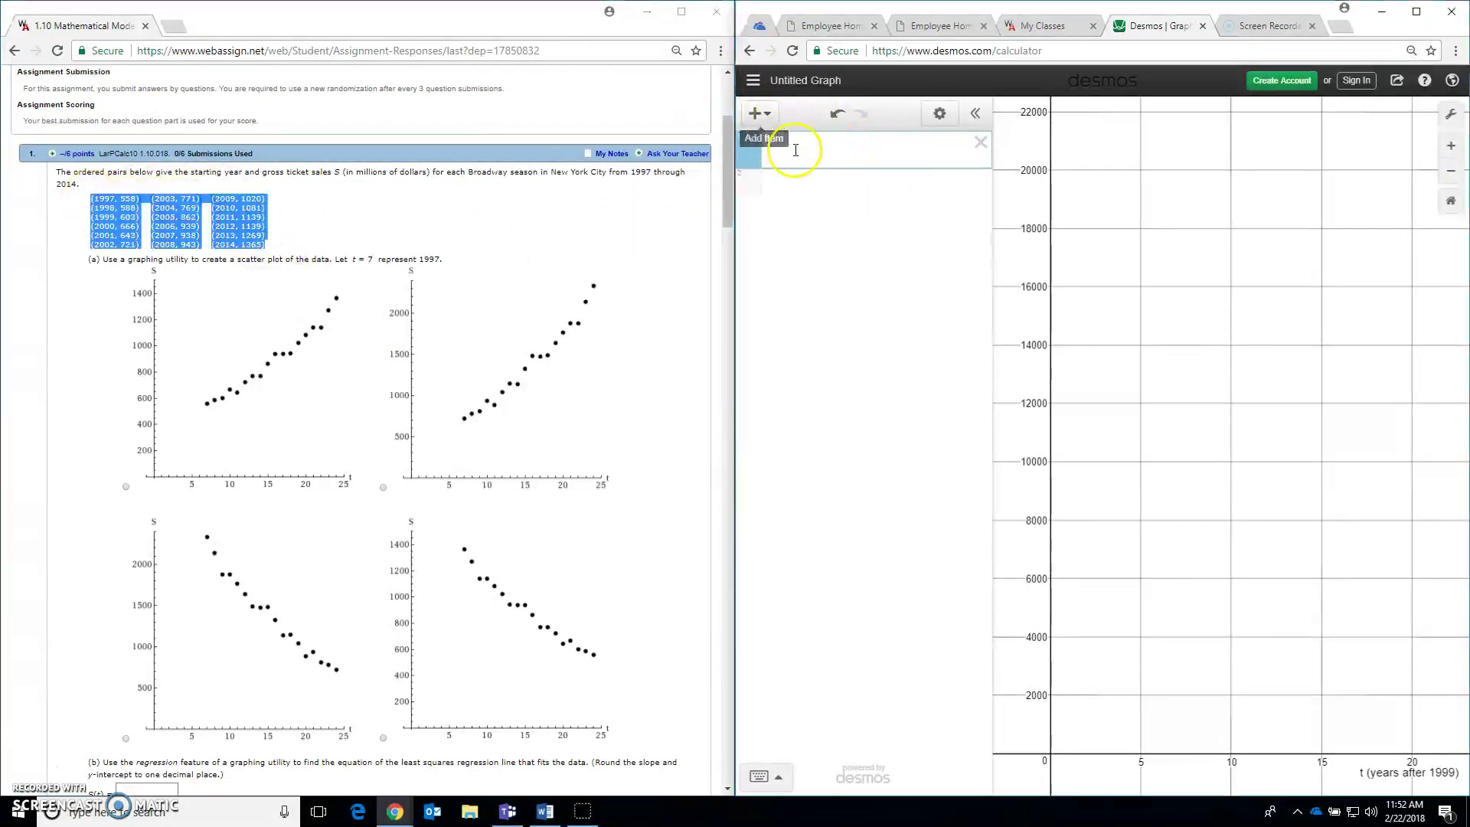
click(756, 116)
click(804, 208)
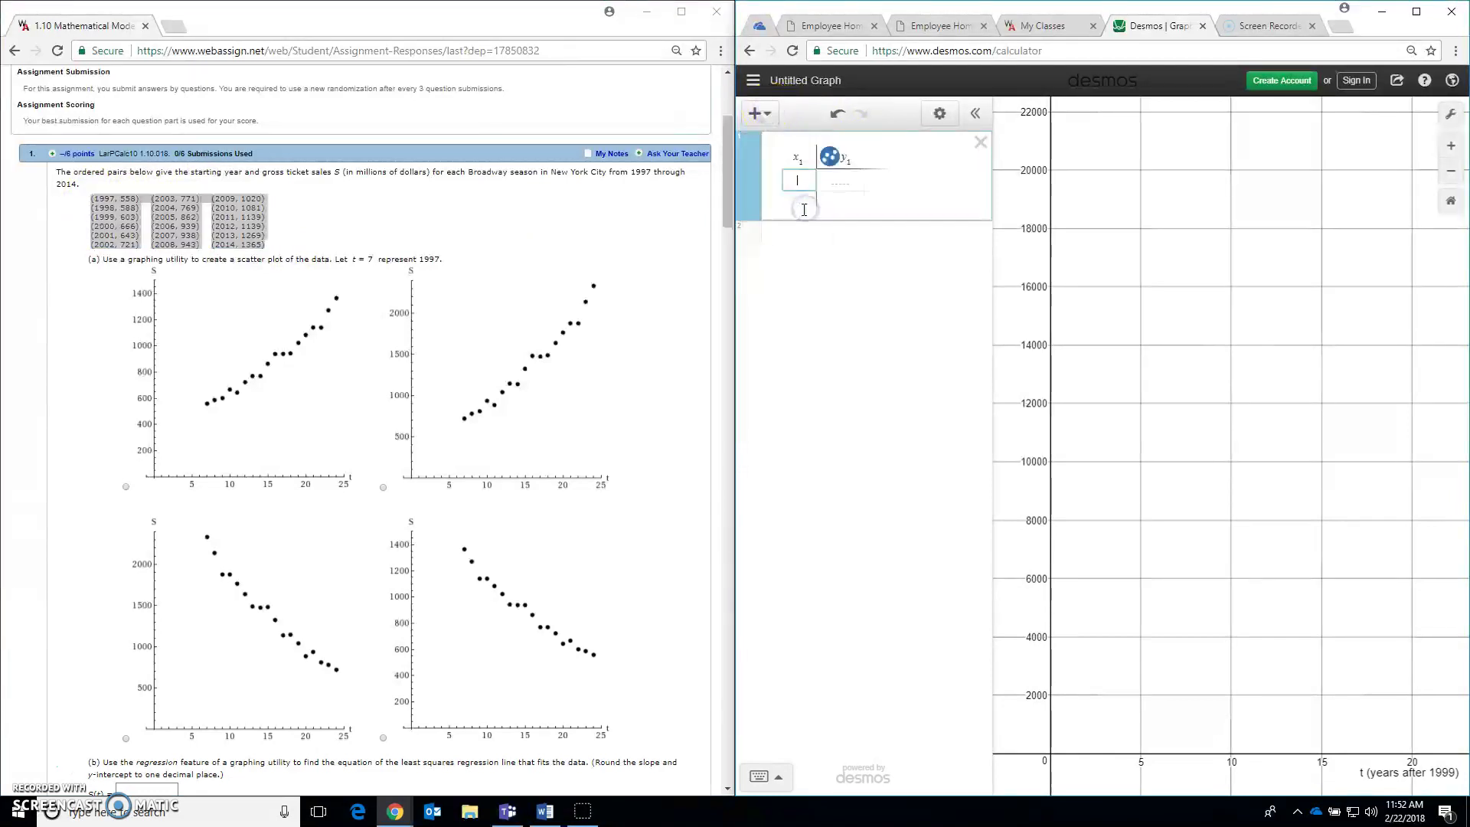
click(805, 159)
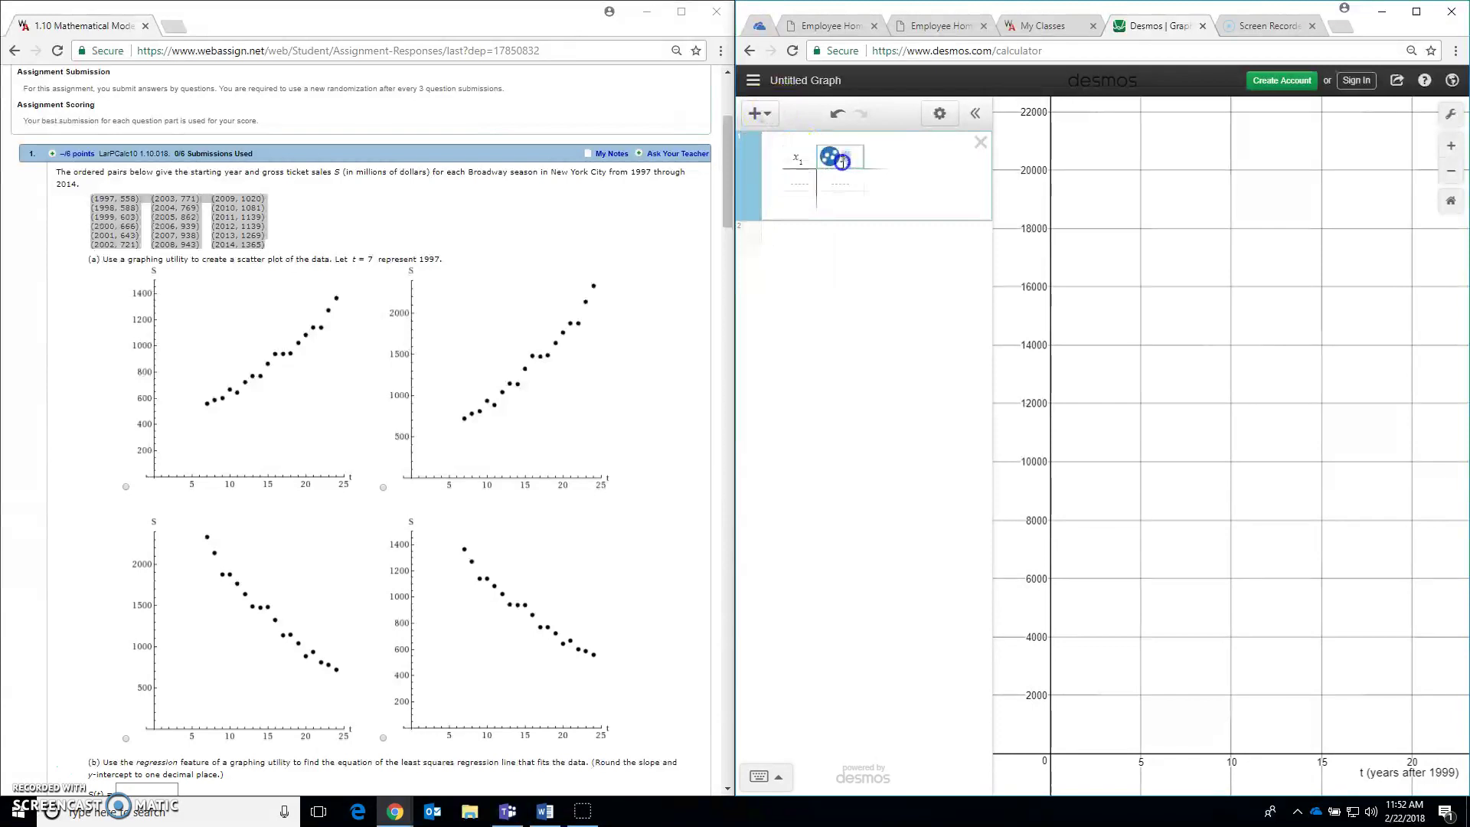
click(792, 186)
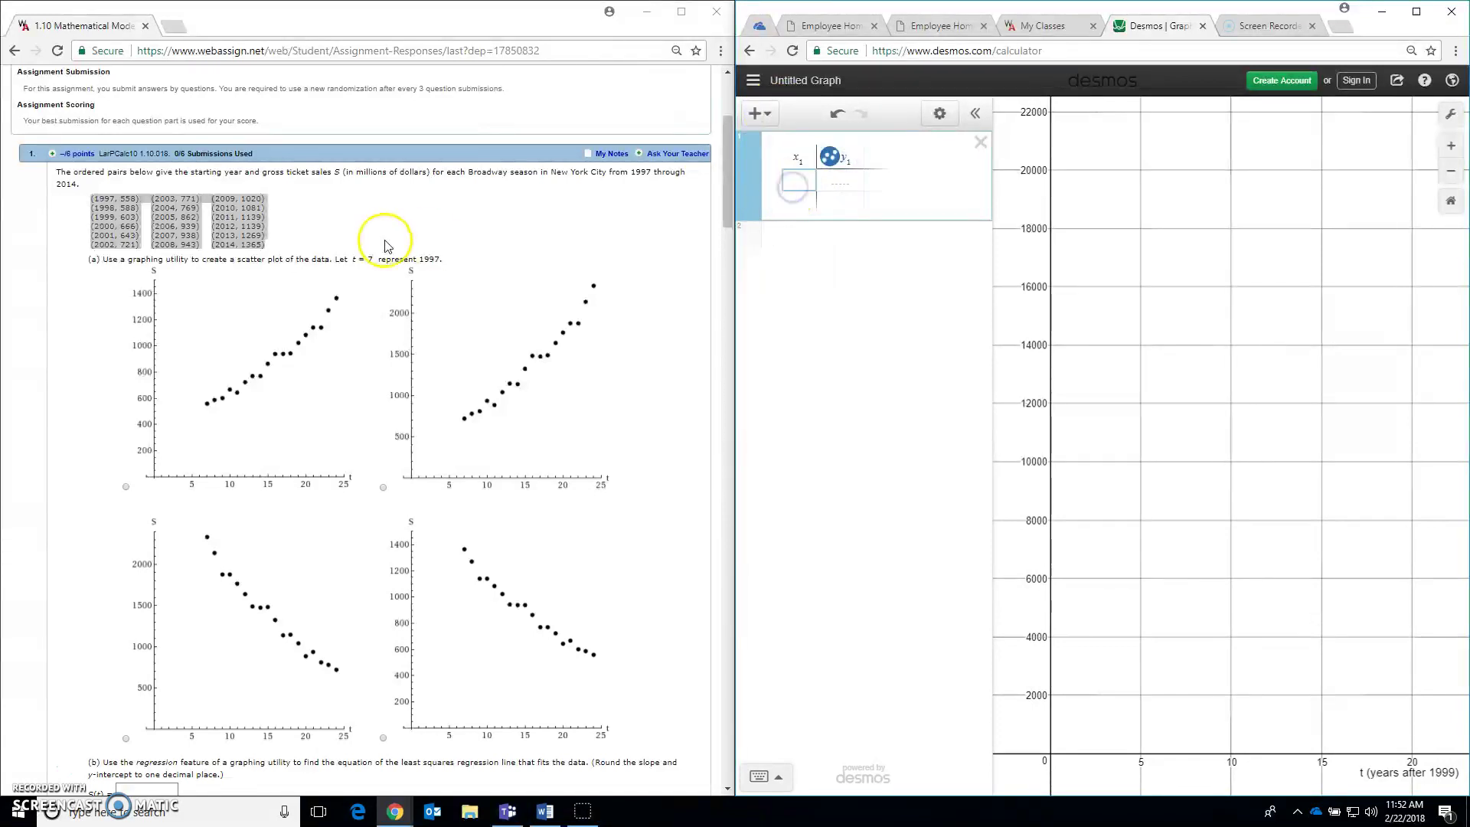
- Fill the table's x₁ column with the t values 7 through 23, using t = 7 for 1997
drag(105, 261, 444, 258)
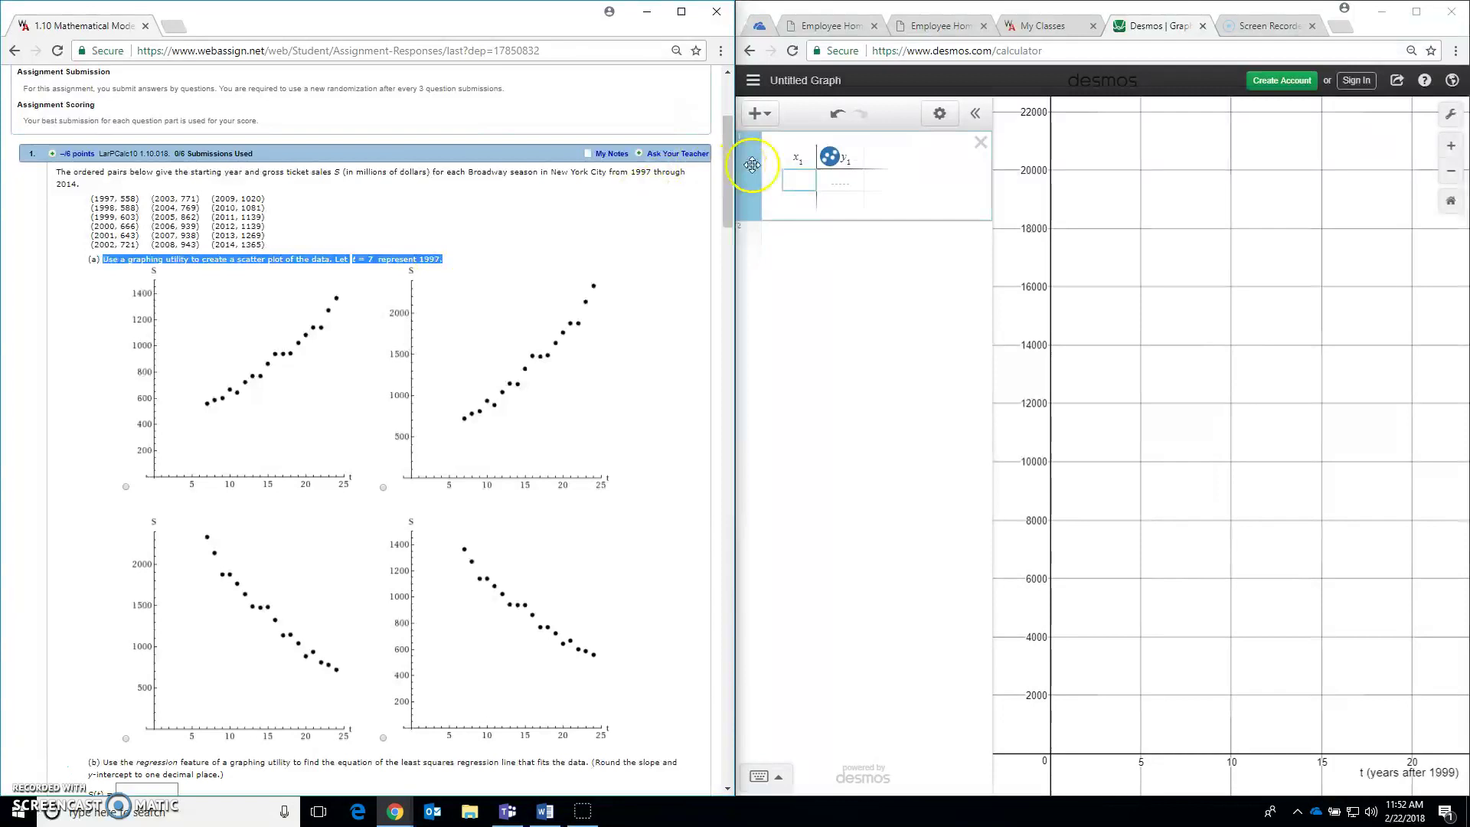
click(800, 178)
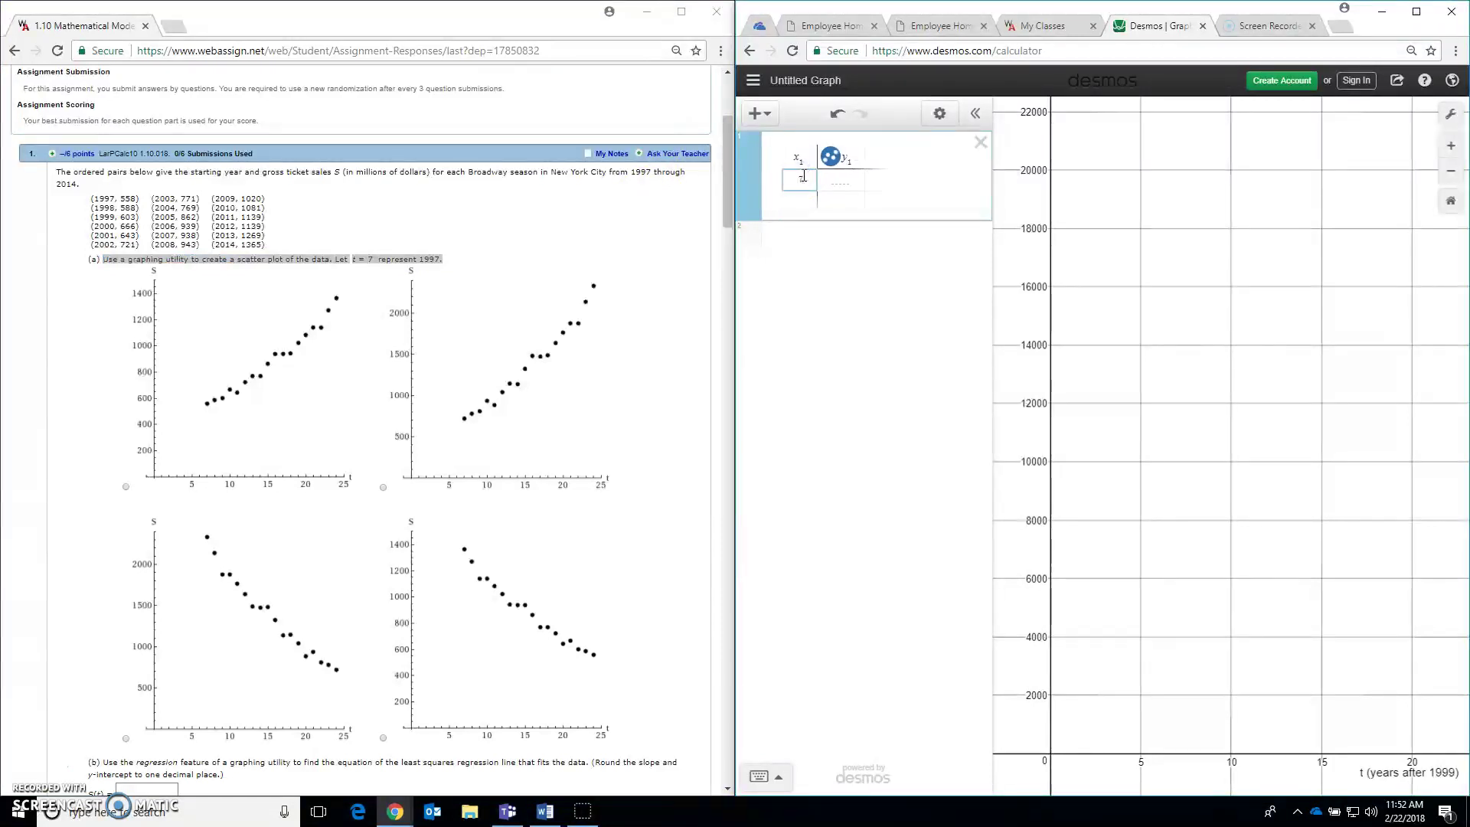
text(7)
key(Return)
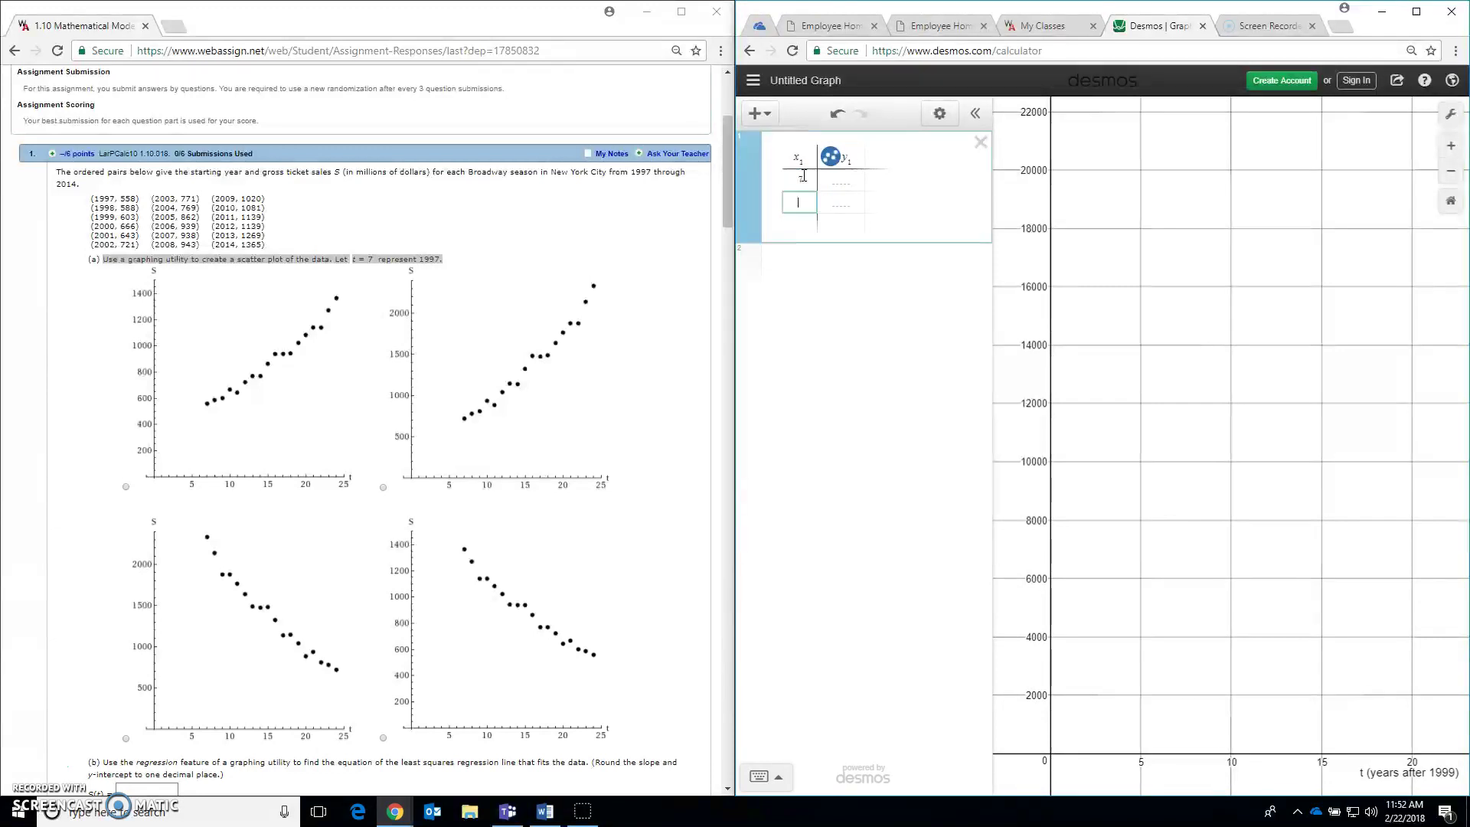
text(8)
key(Return)
key(Return)
key(Return)
key(Return)
key(Return)
key(Return)
key(Return)
key(Return)
key(Return)
key(Return)
key(Return)
key(Return)
key(Return)
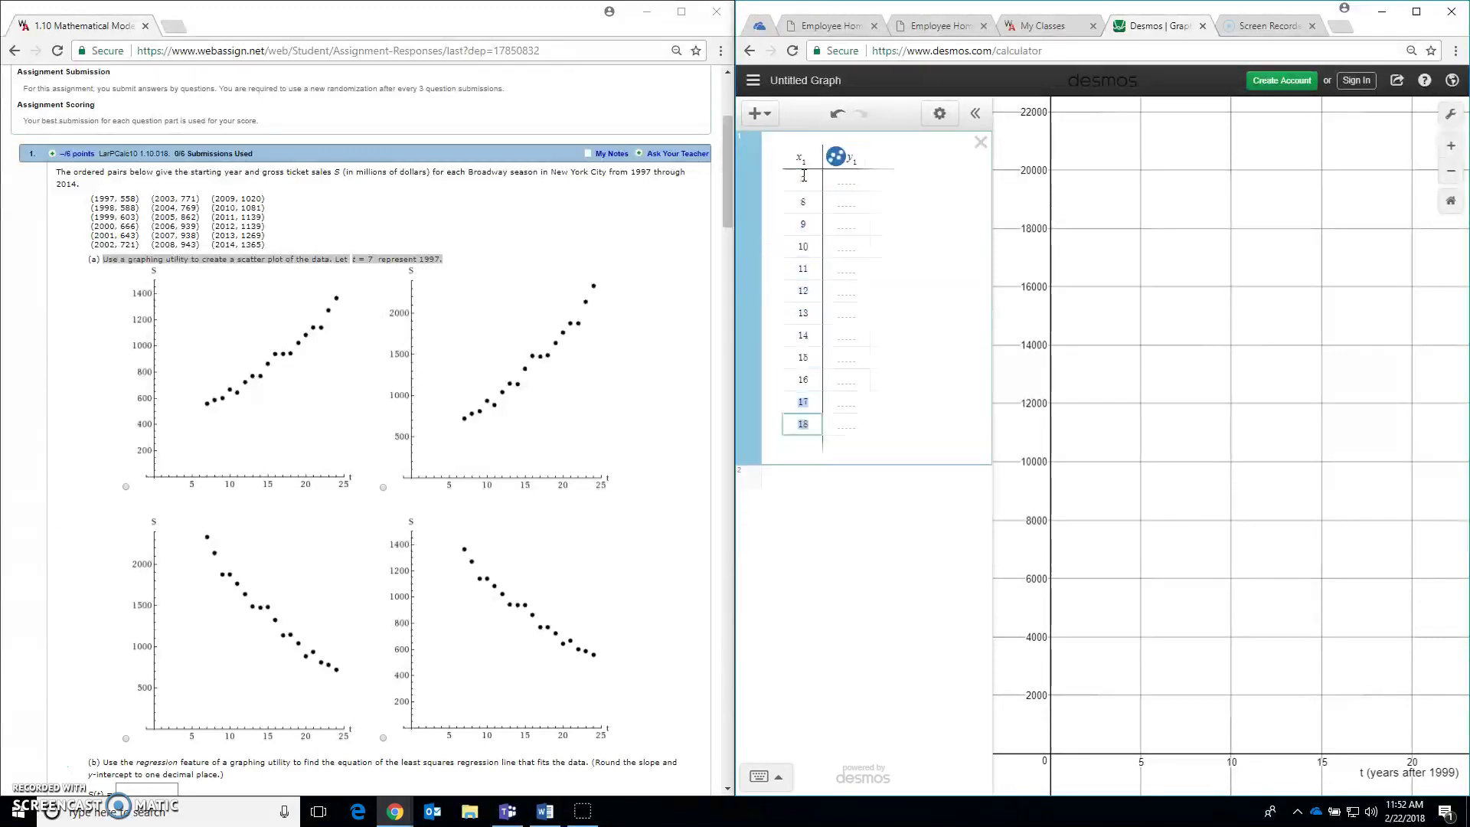
key(Return)
key(Return)
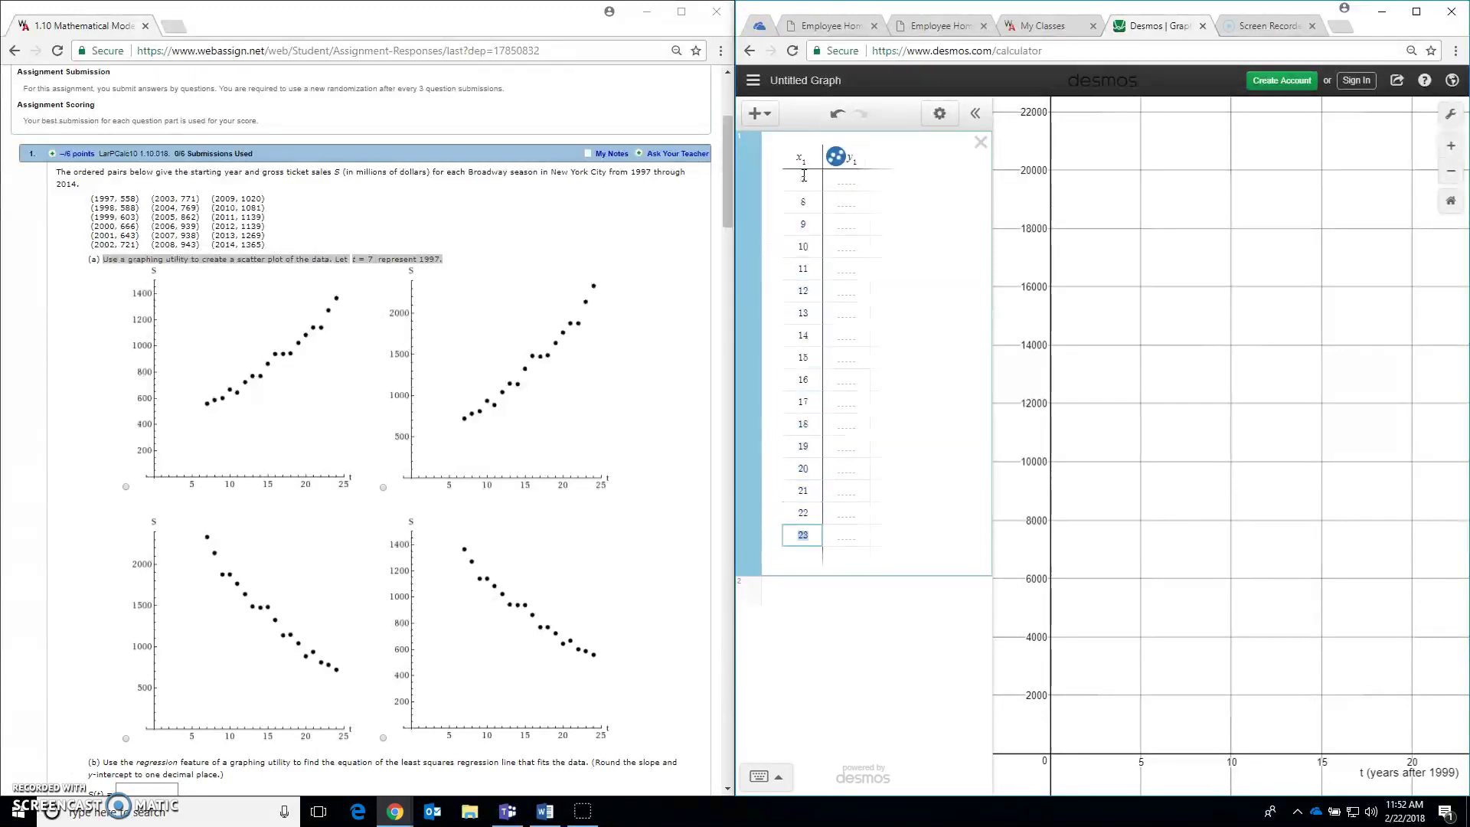
- Enter the y₁ values 558, 588, 603 and 666 for the rows x = 7 through 10
click(852, 180)
text(558)
key(Return)
text(5)
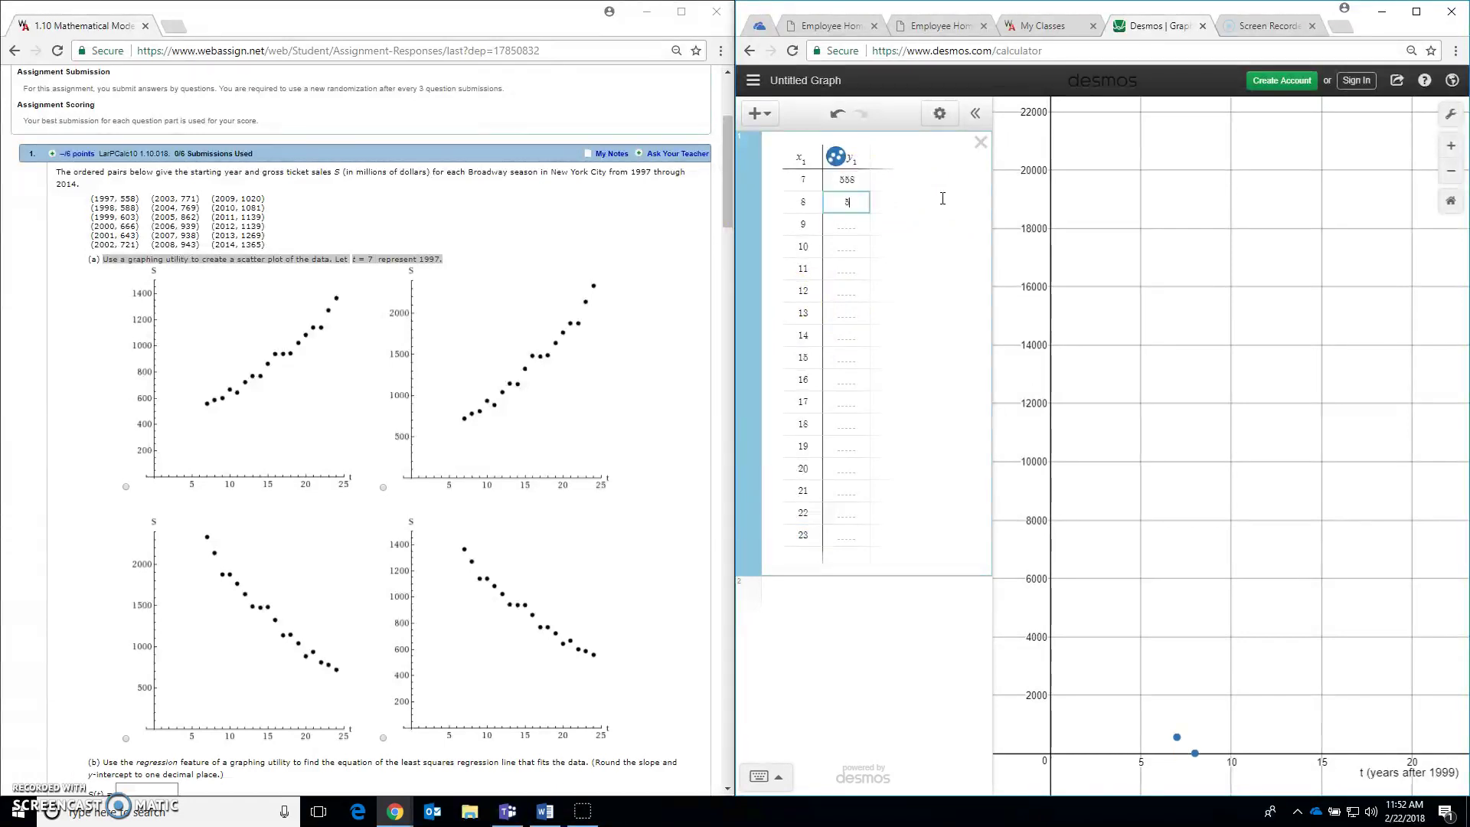
text(3)
key(Return)
text(666)
key(Return)
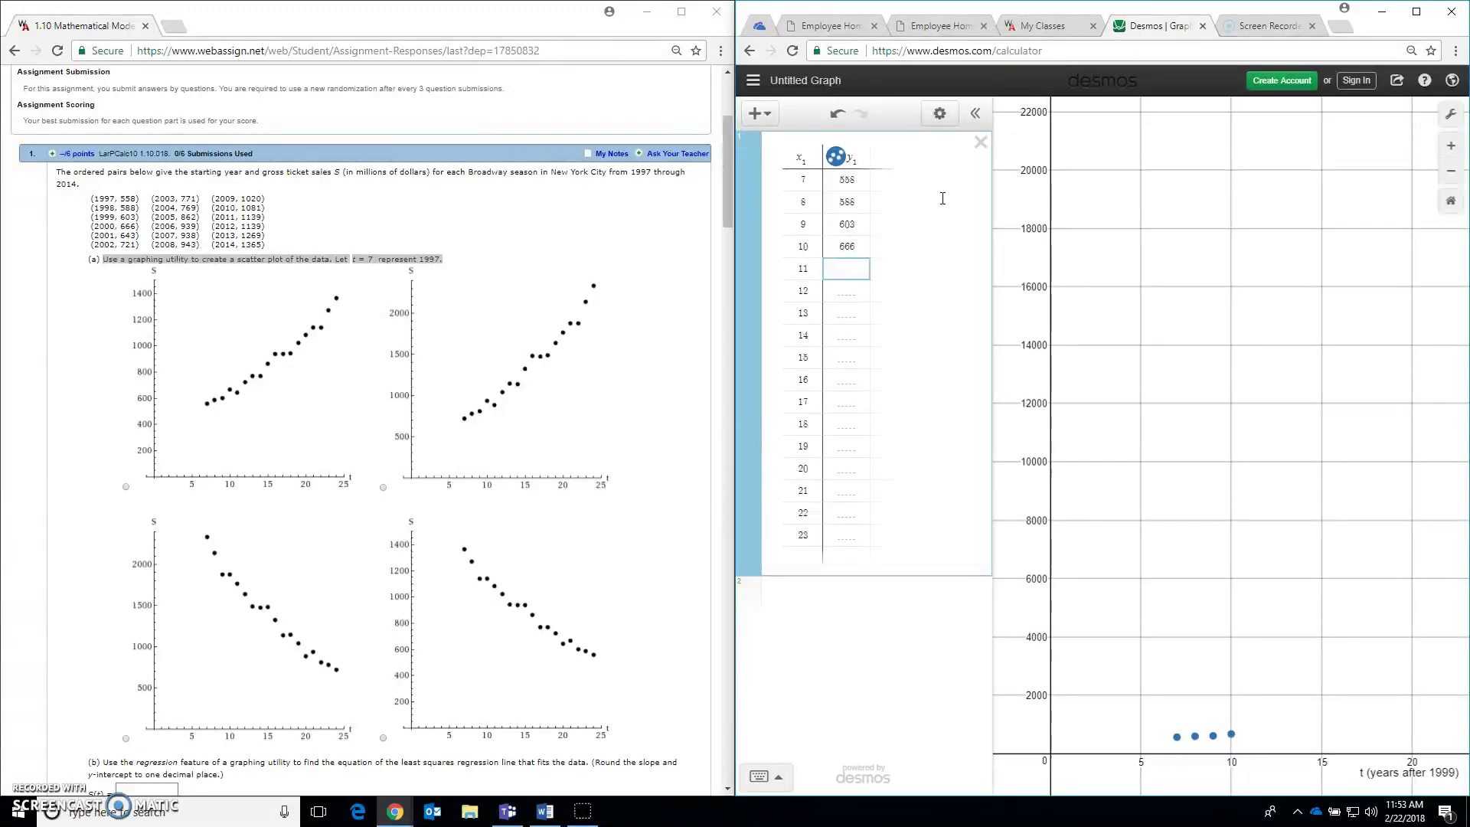
- Enter the y₁ values 643, 721, 771, 769, 862, 939, 938, 943, 1020, 1081 and 1139 for x = 11 through 21
key(Return)
text(7762)
key(Return)
text(943)
key(Return)
text(1020)
key(Return)
text(1081)
key(Return)
text(139)
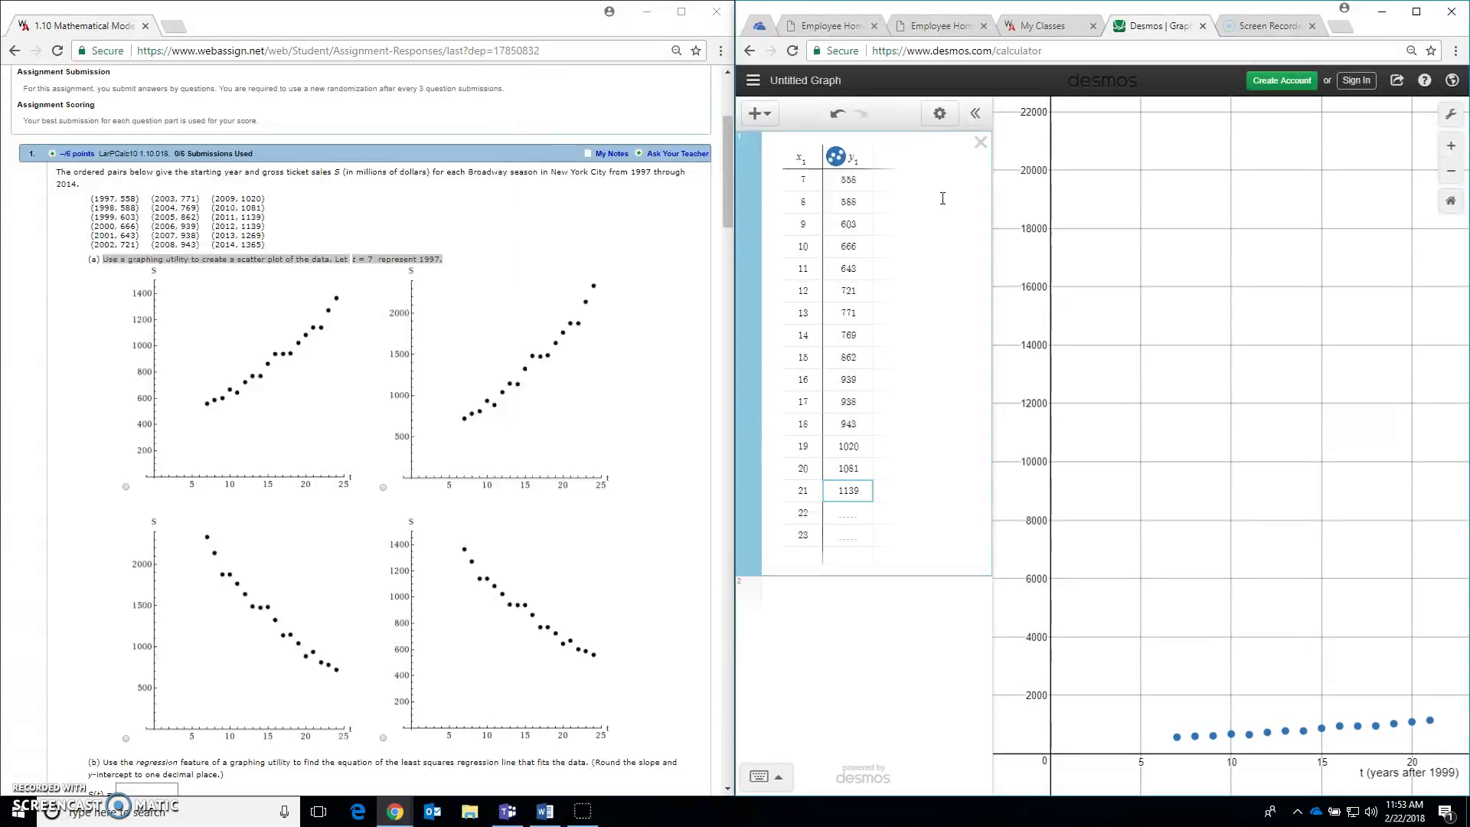
- Complete the table with y₁ values 1139 for x = 22, 1269 for x = 23, and 1365 for a new row x = 24
key(Return)
text(1139)
key(Return)
text(1269)
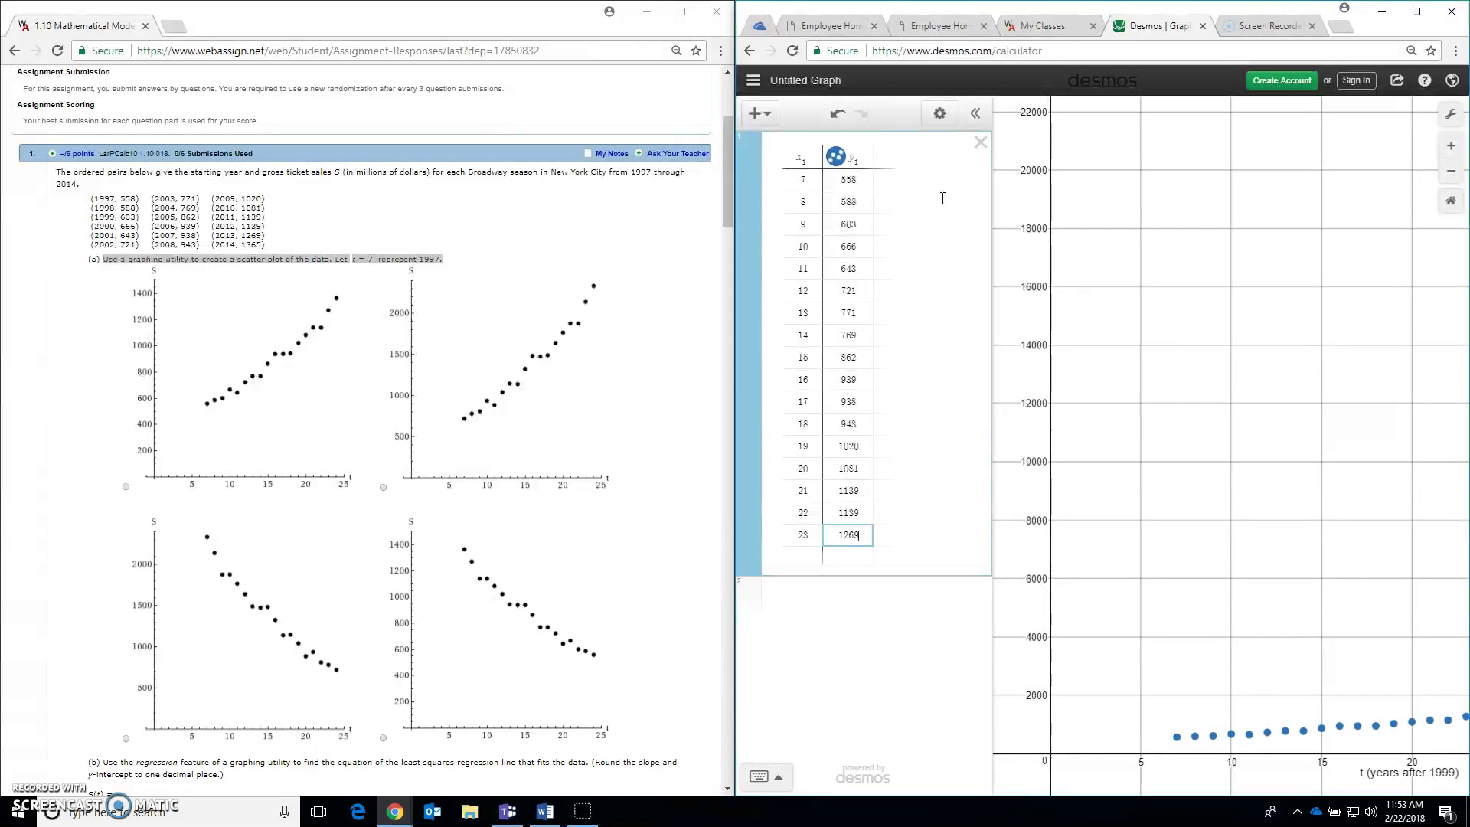
text(1365)
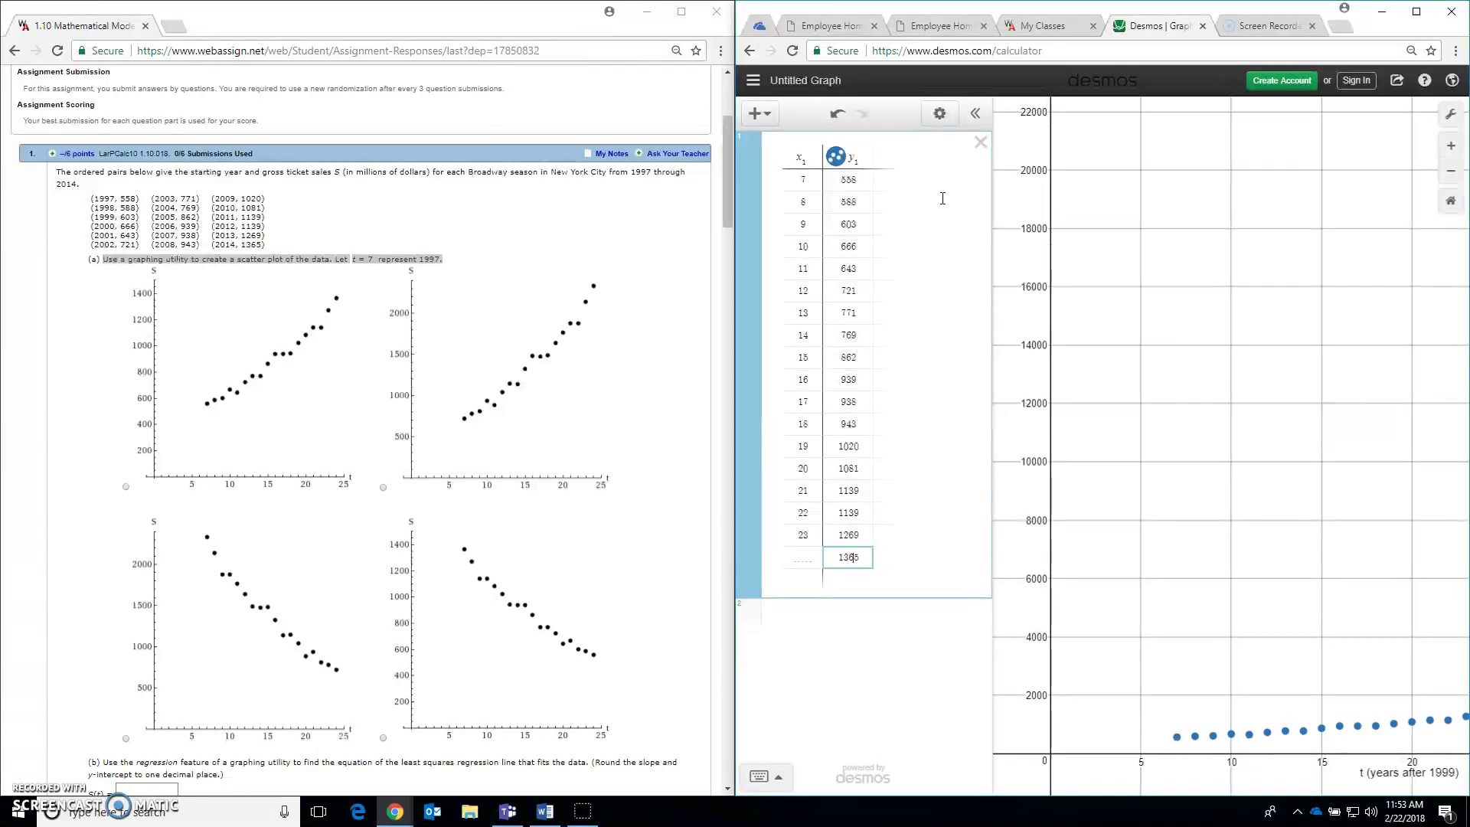
click(796, 557)
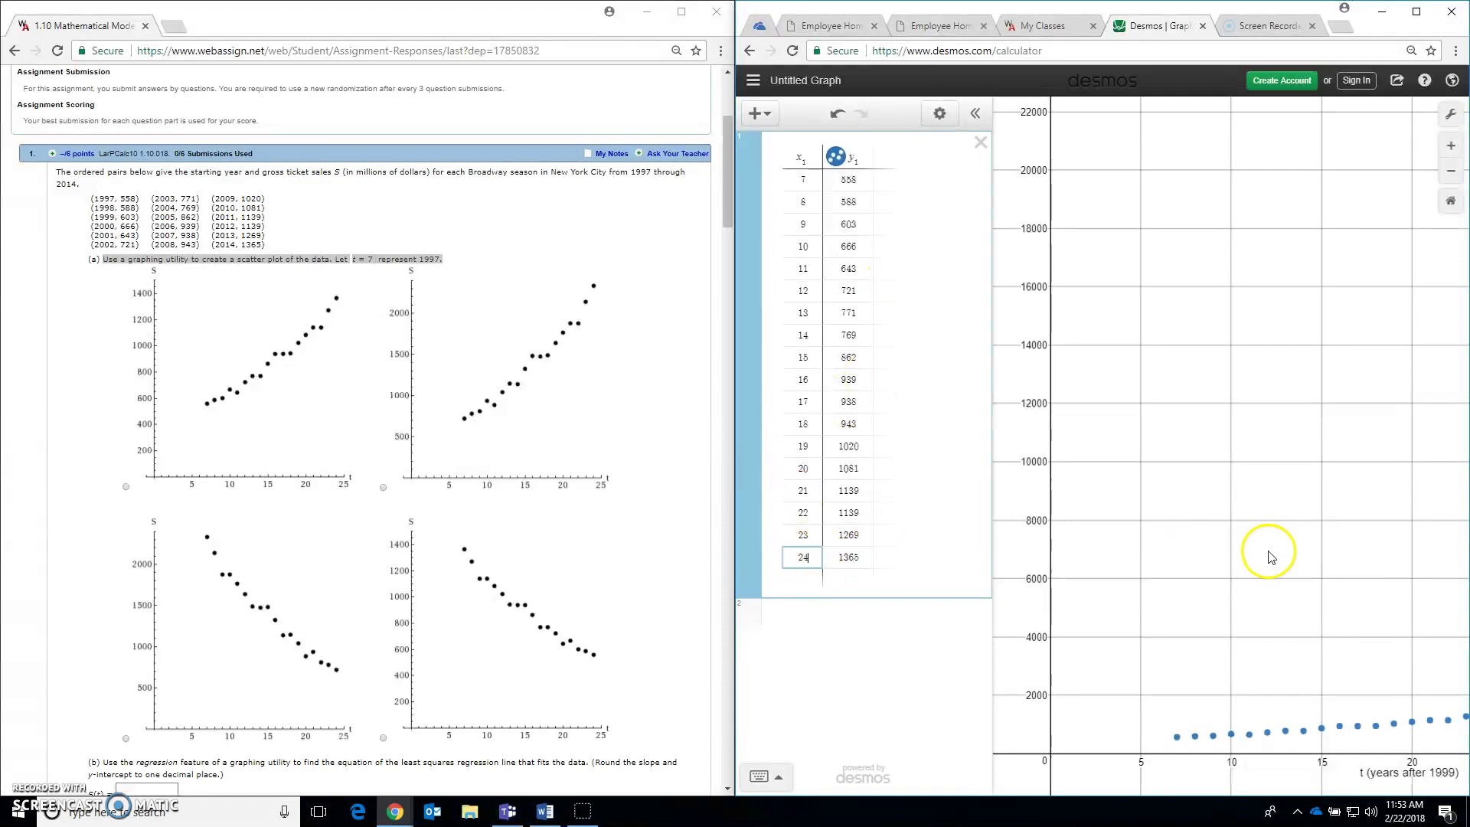
click(1243, 592)
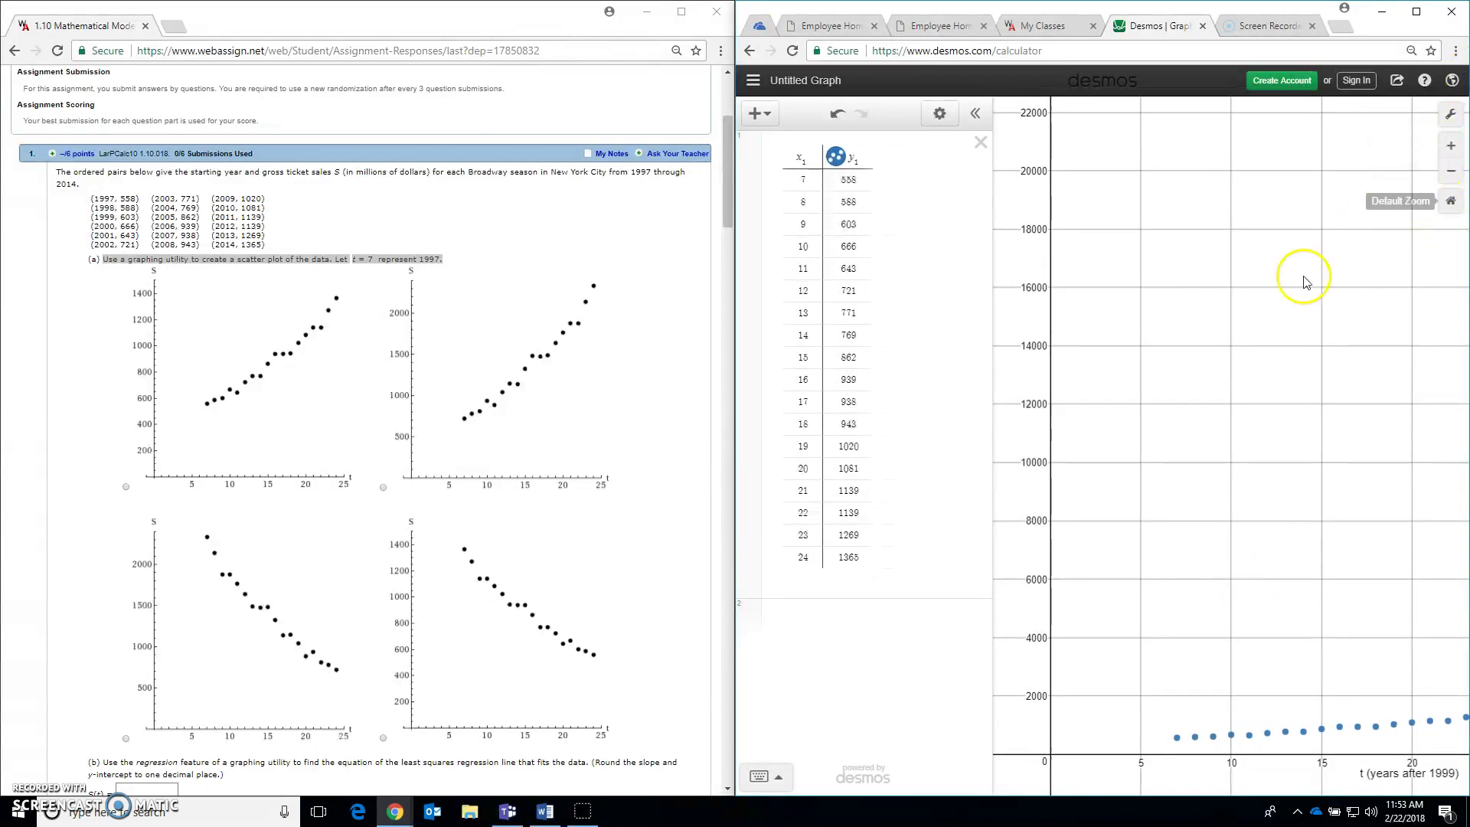
- Restore the graph's default zoom and clear the existing x-axis label in the graph settings
click(1450, 201)
click(1450, 114)
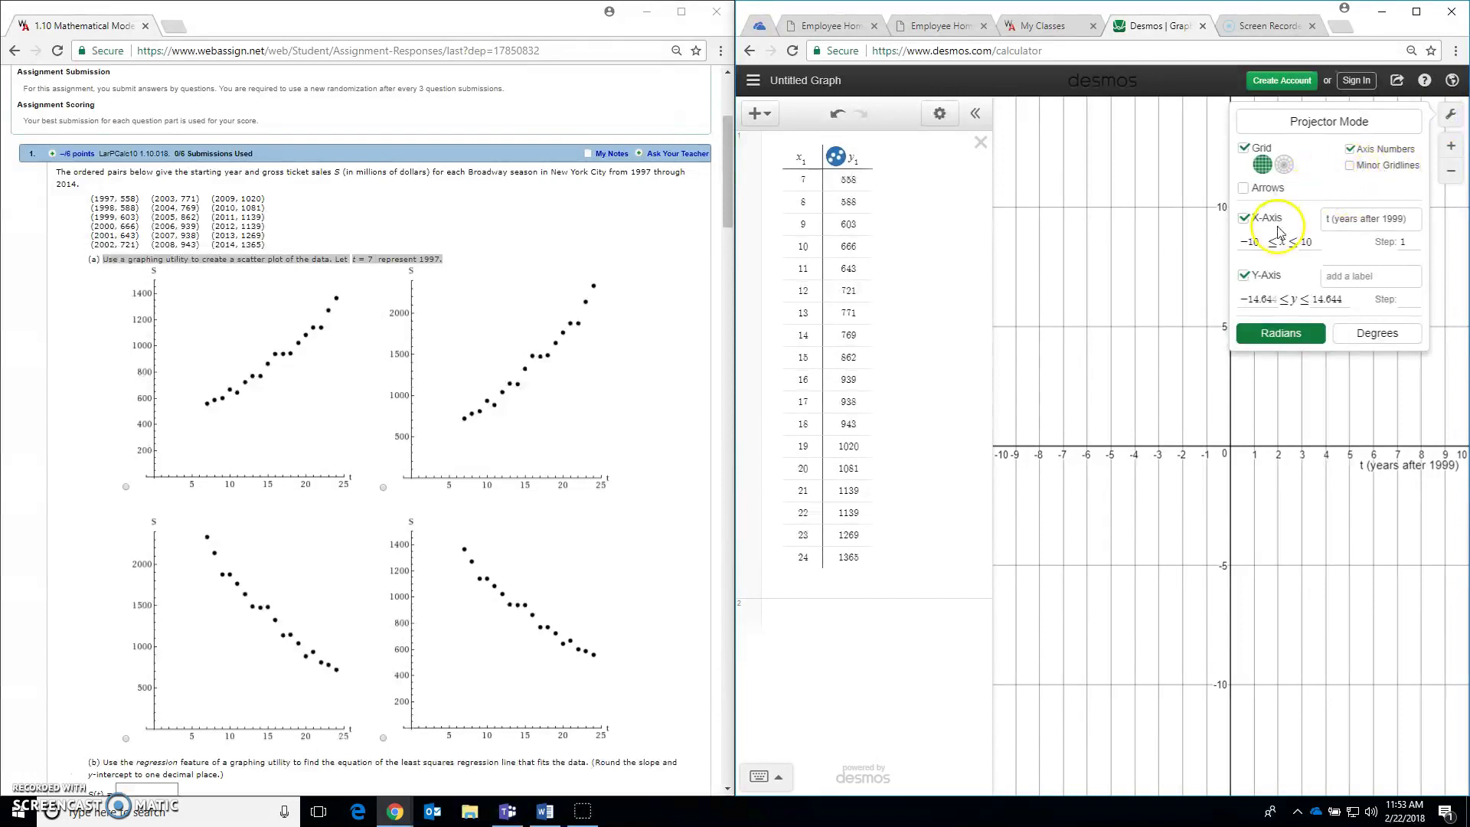
click(1451, 113)
click(1450, 111)
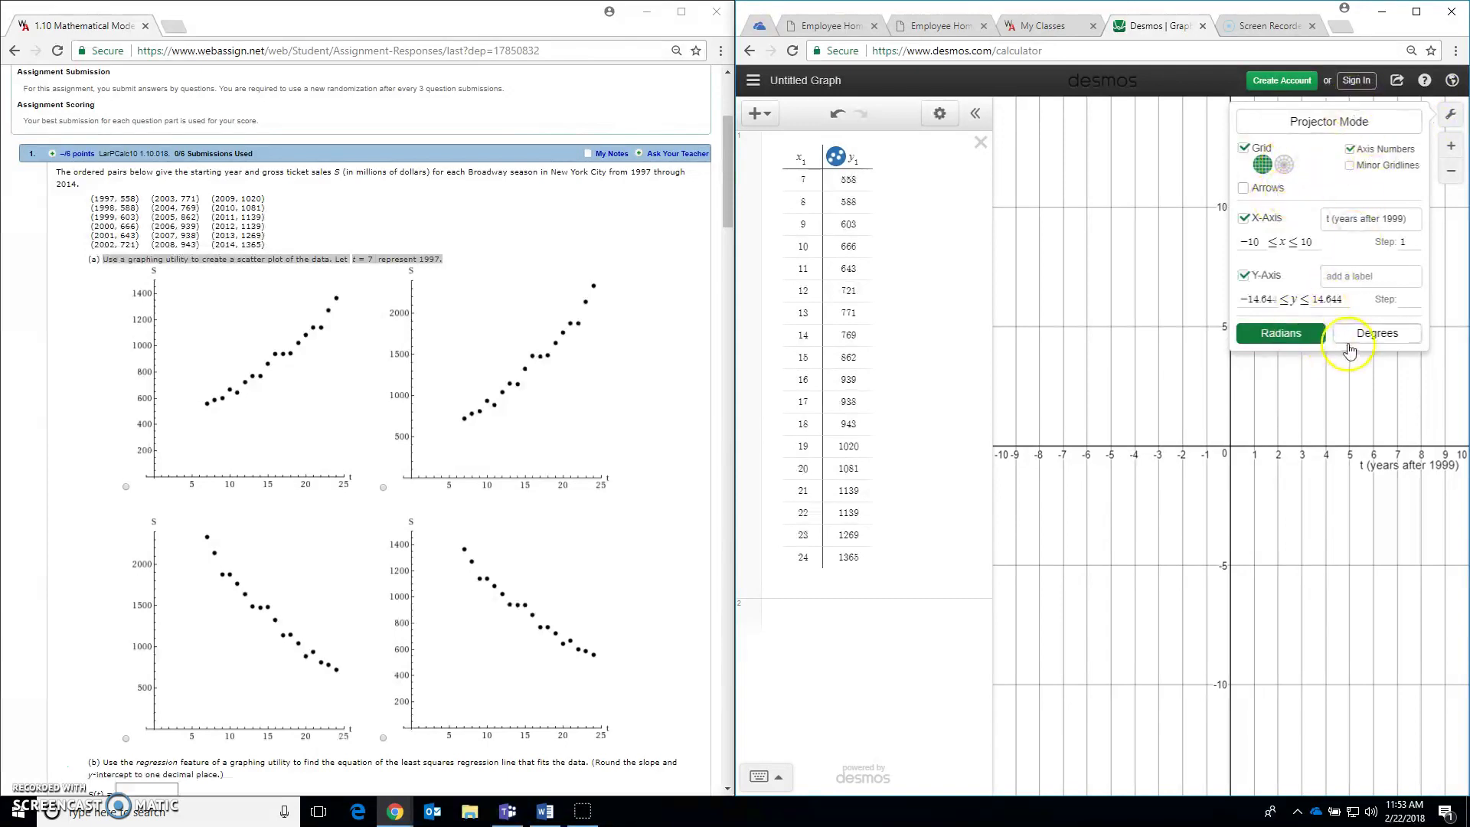
triple_click(1384, 216)
key(BackSpace)
- Set the y-axis range to −10 through 10
click(1264, 302)
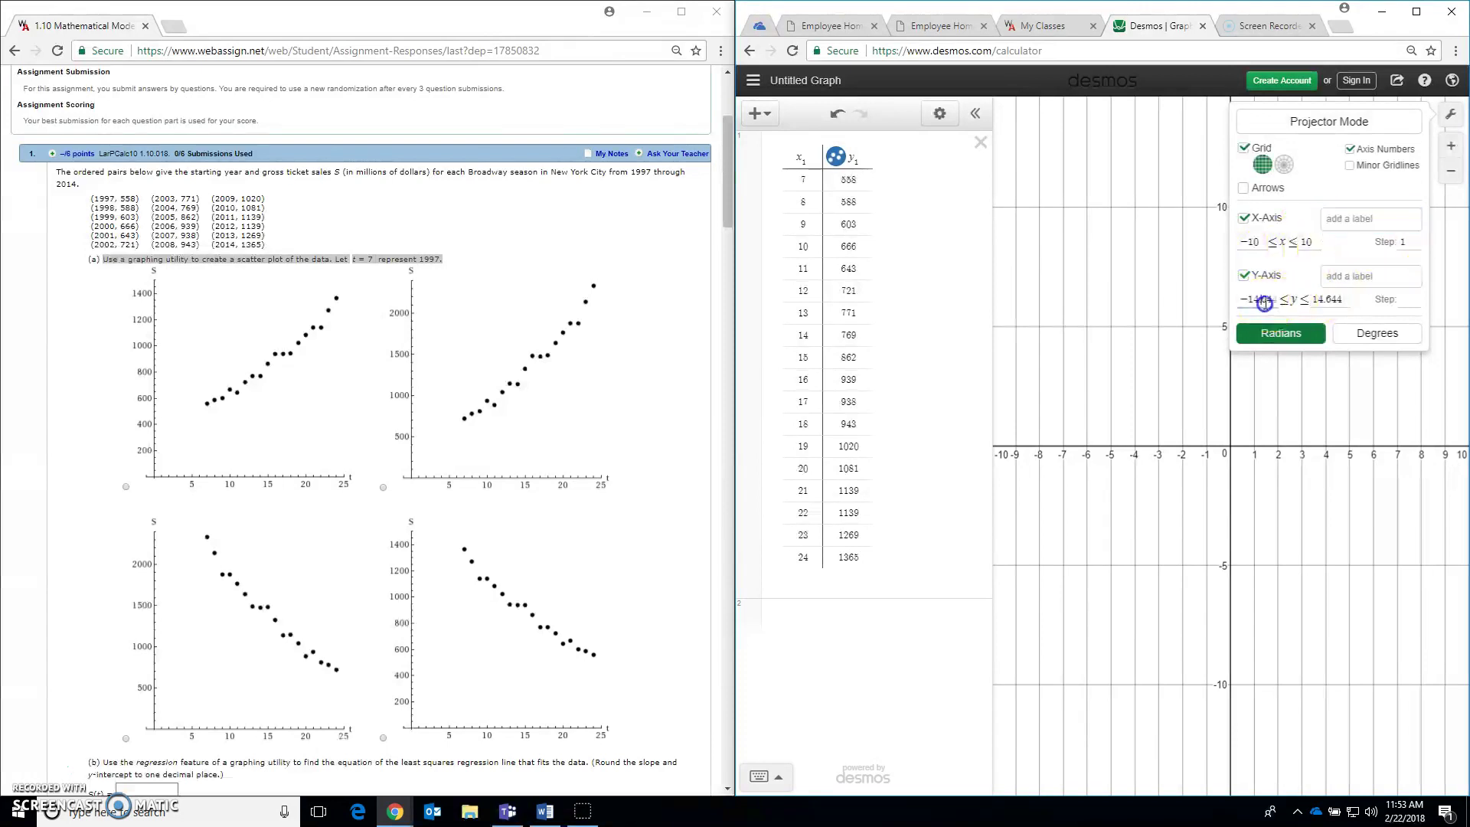
click(1255, 296)
text(-10)
key(Tab)
text(10)
- Turn on minor gridlines and apply Zoom Square to the graph
click(1352, 164)
click(1401, 167)
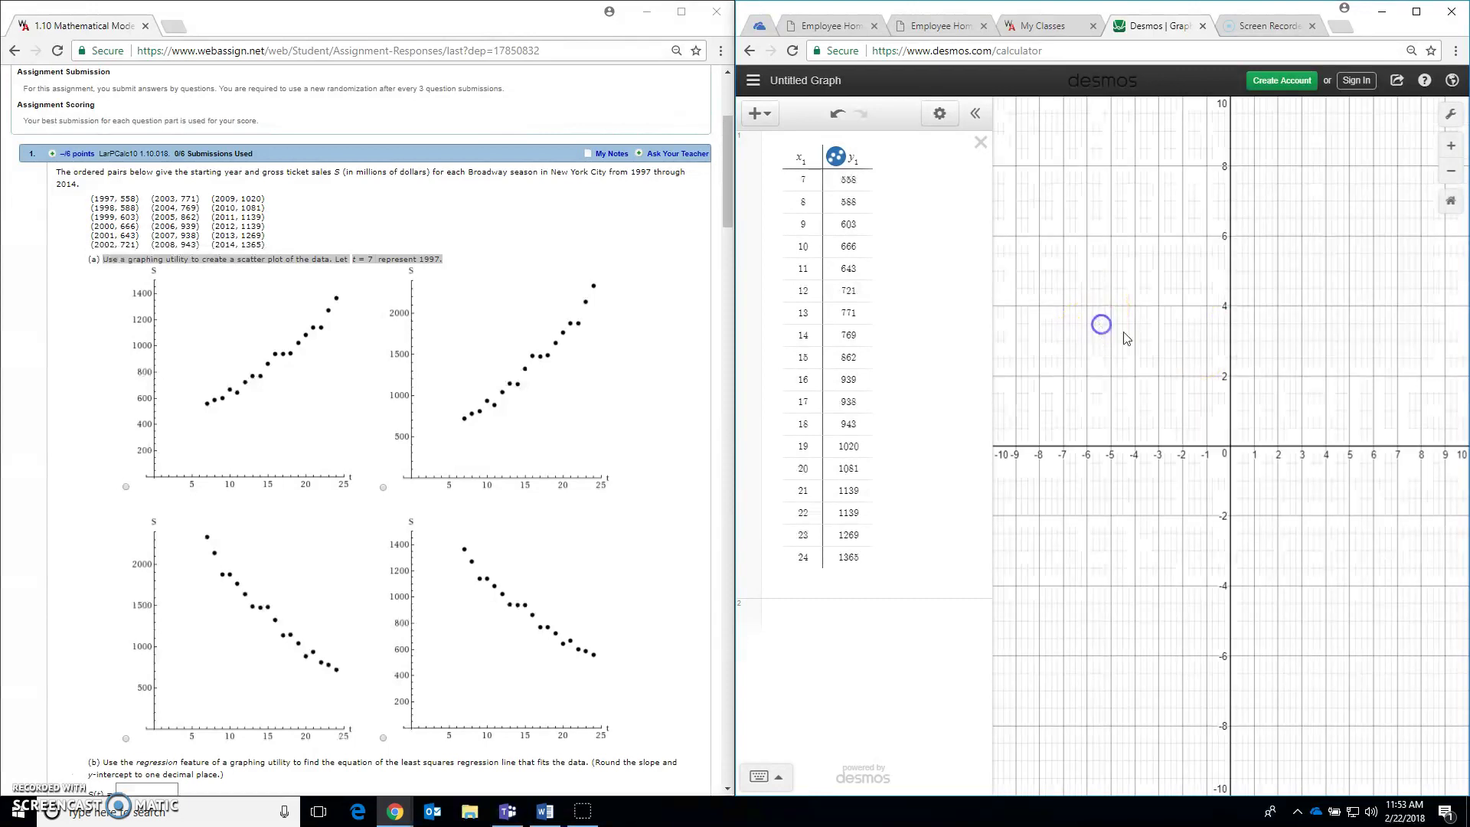
click(1450, 114)
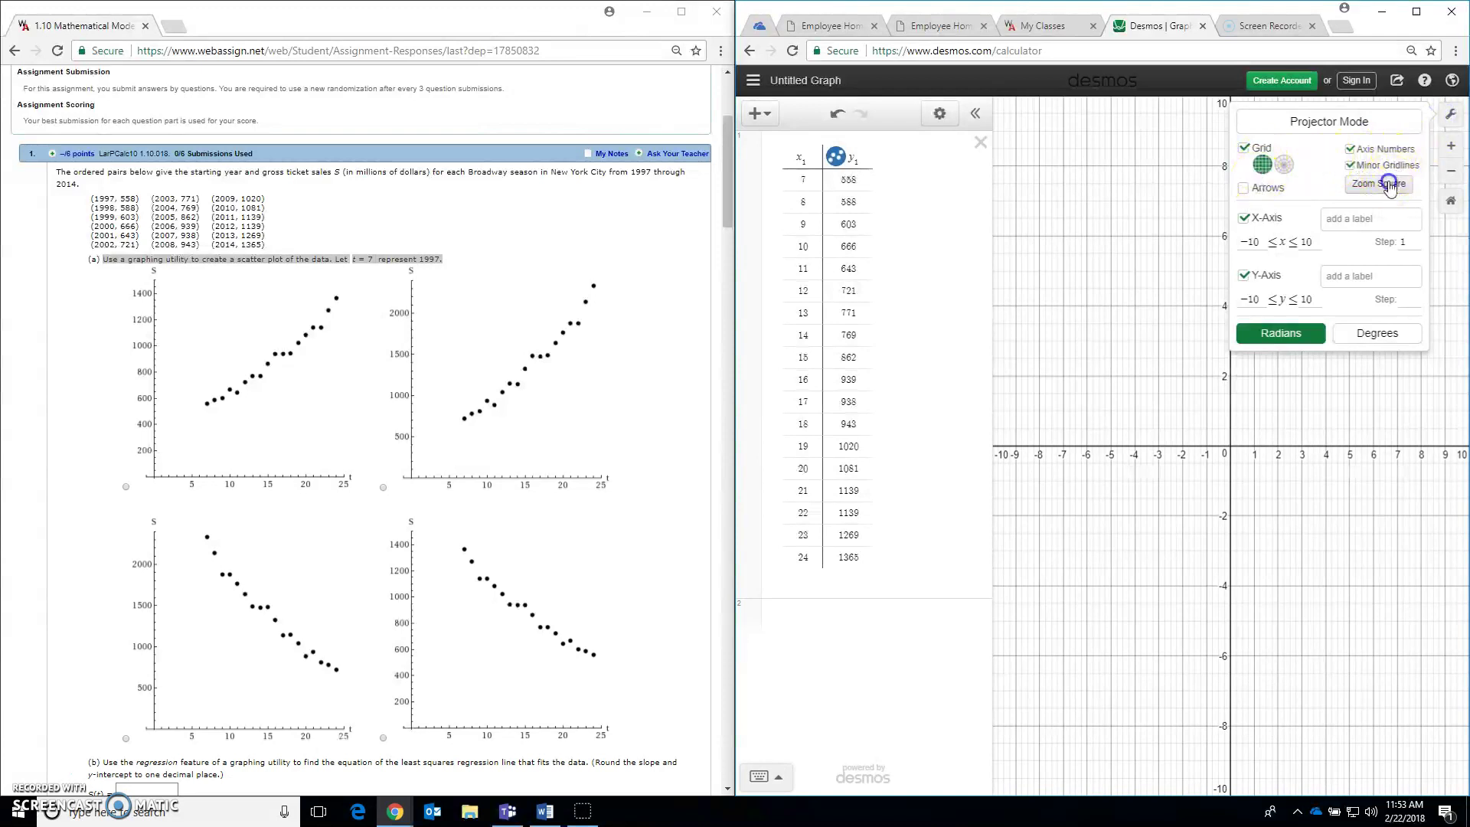
click(1380, 183)
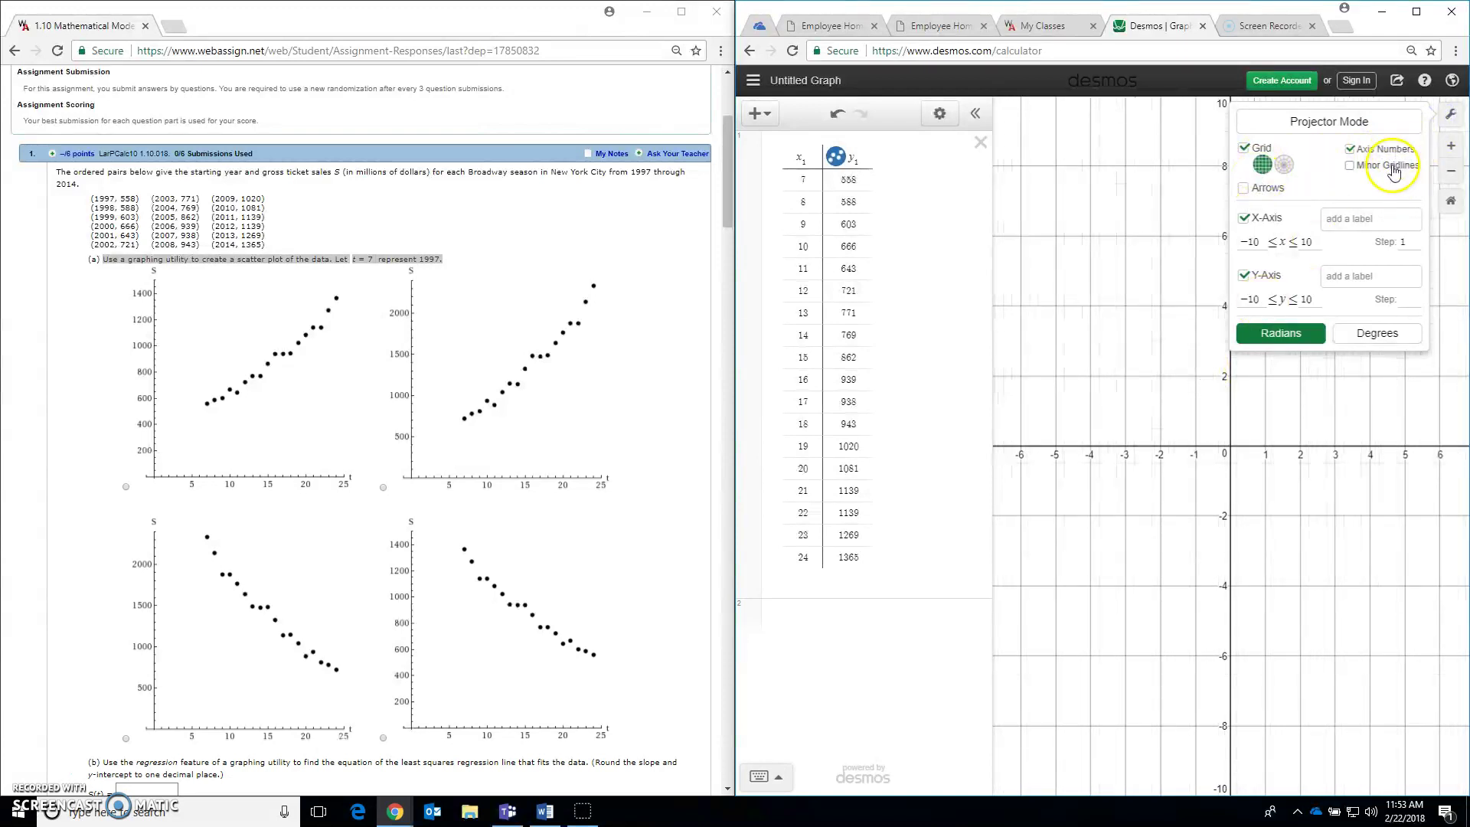
- Clear the x-axis step value and close the graph settings
click(1402, 242)
key(BackSpace)
click(1181, 348)
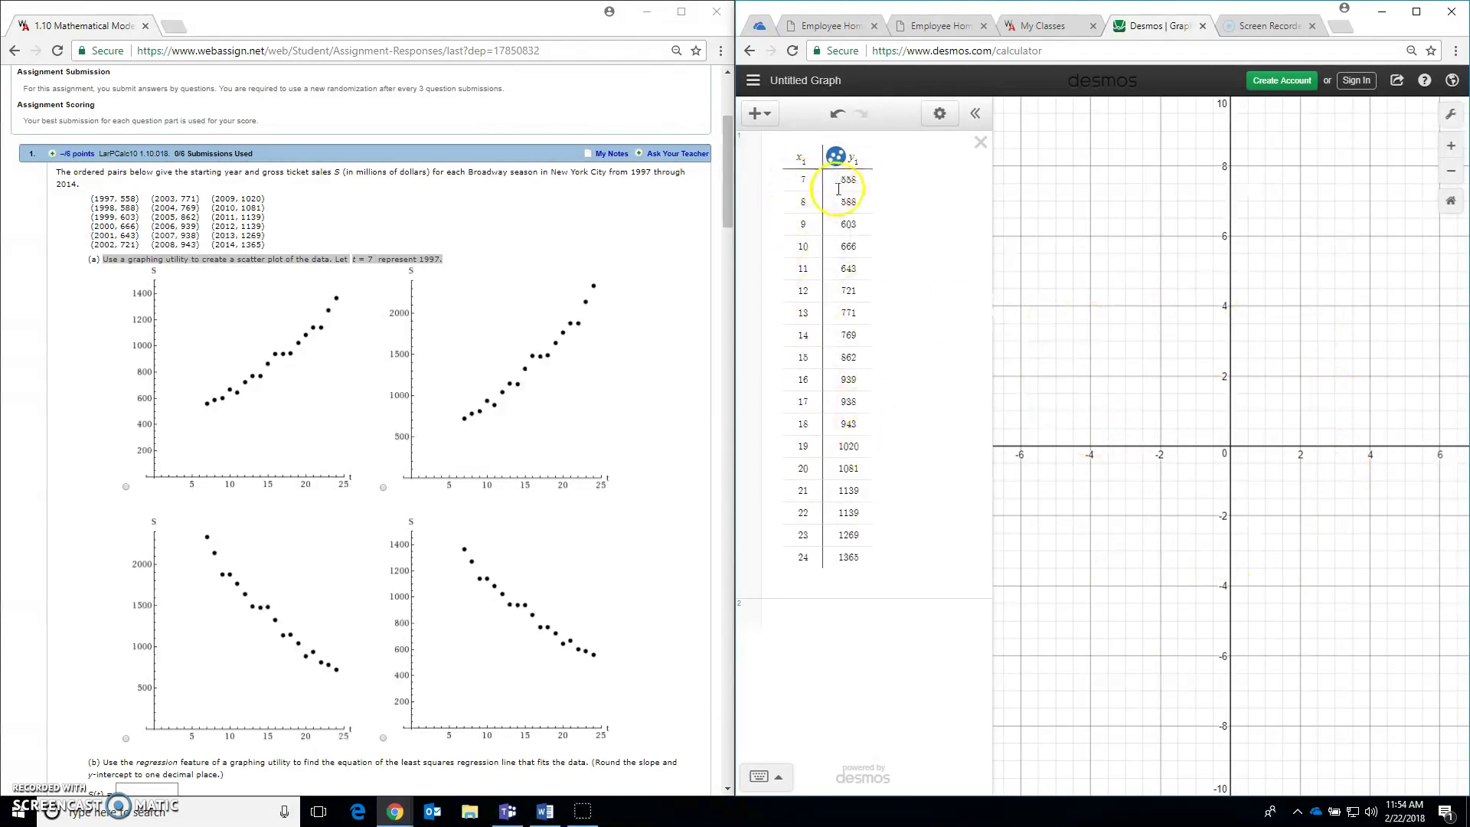
- Set the x-axis range to 0 through 25 with a step of 5 and label the axis t
click(861, 182)
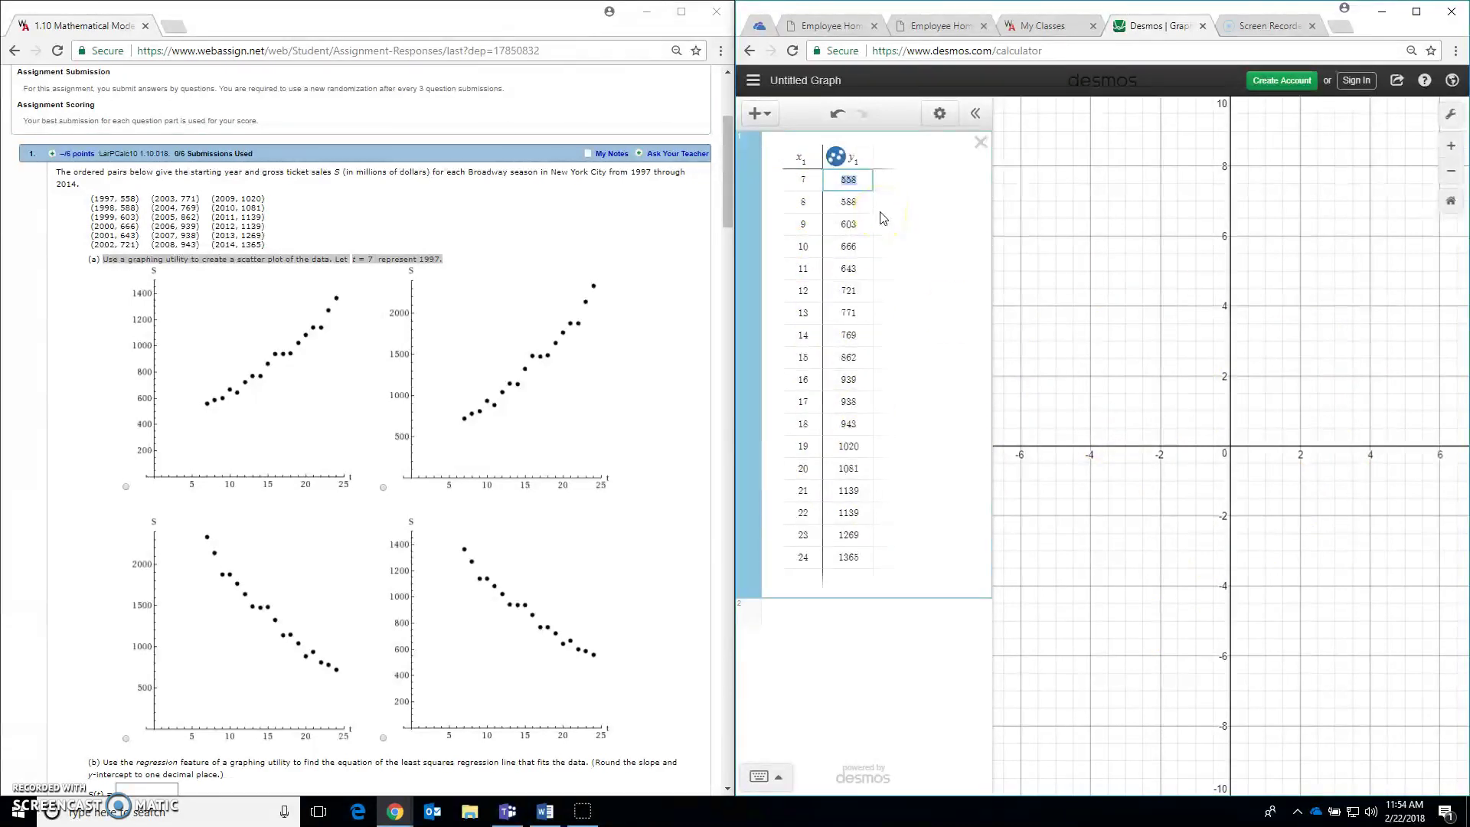
click(1452, 117)
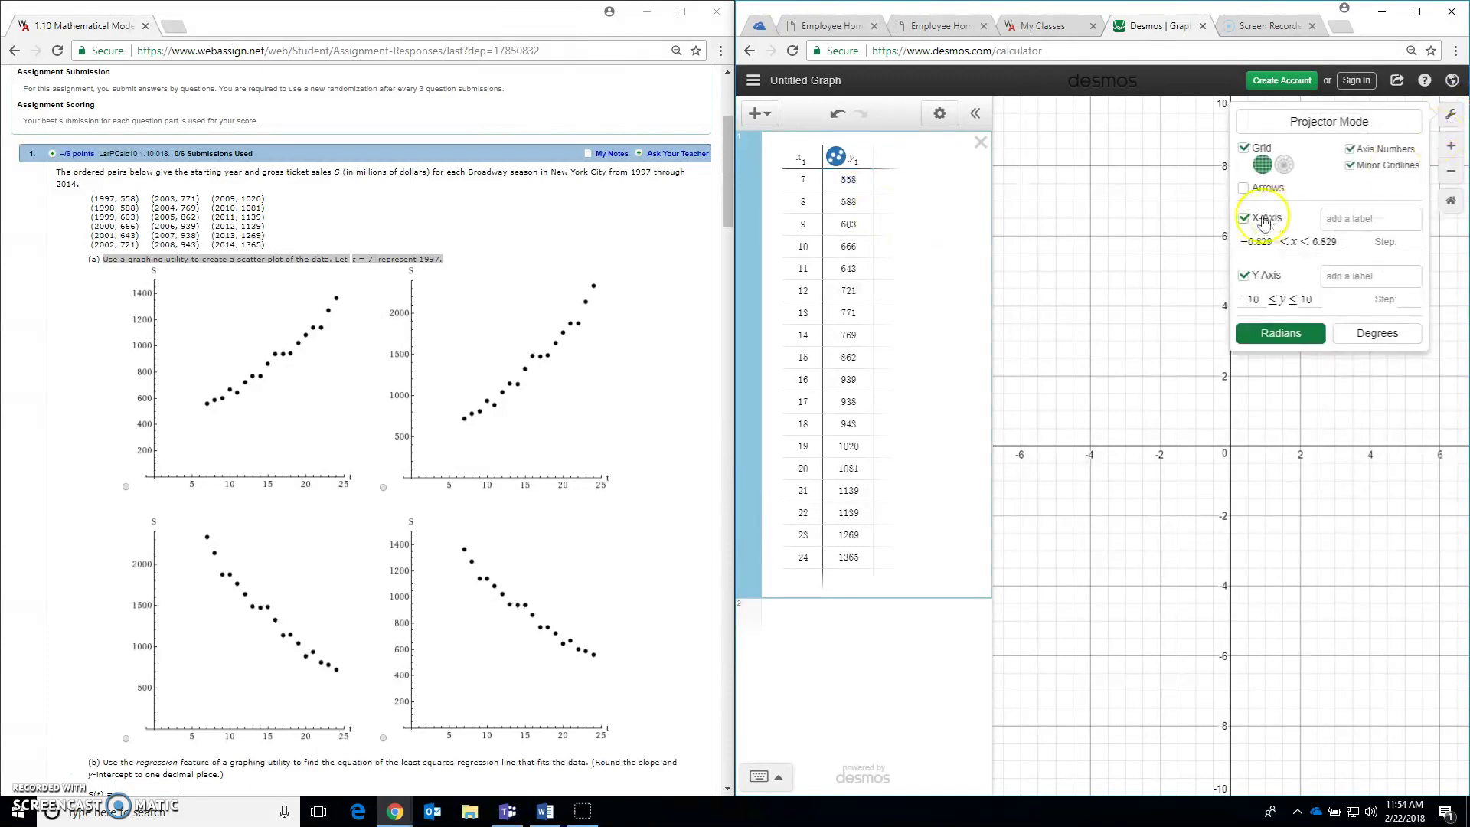
drag(1273, 241, 1217, 240)
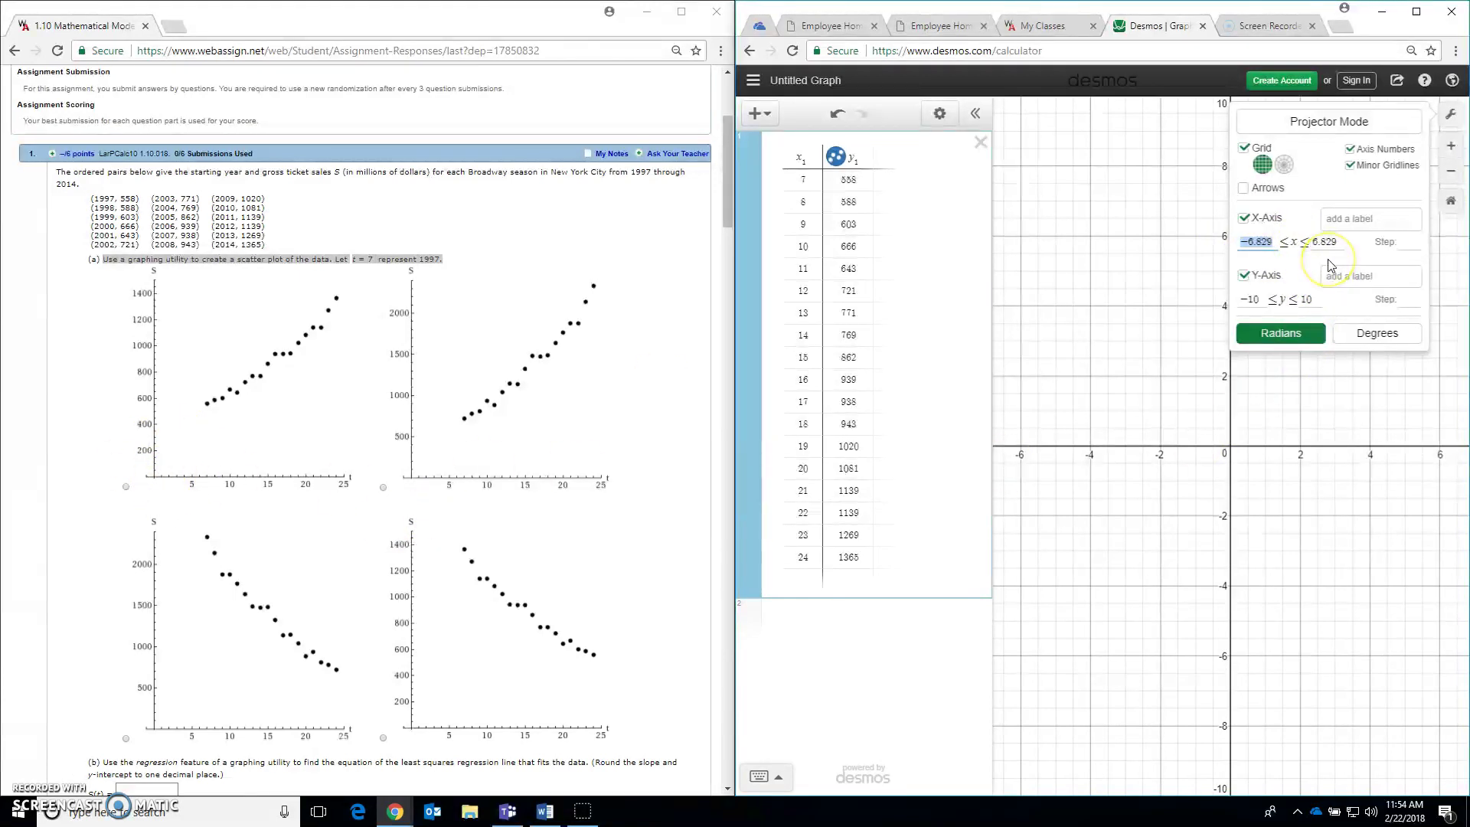
text(0)
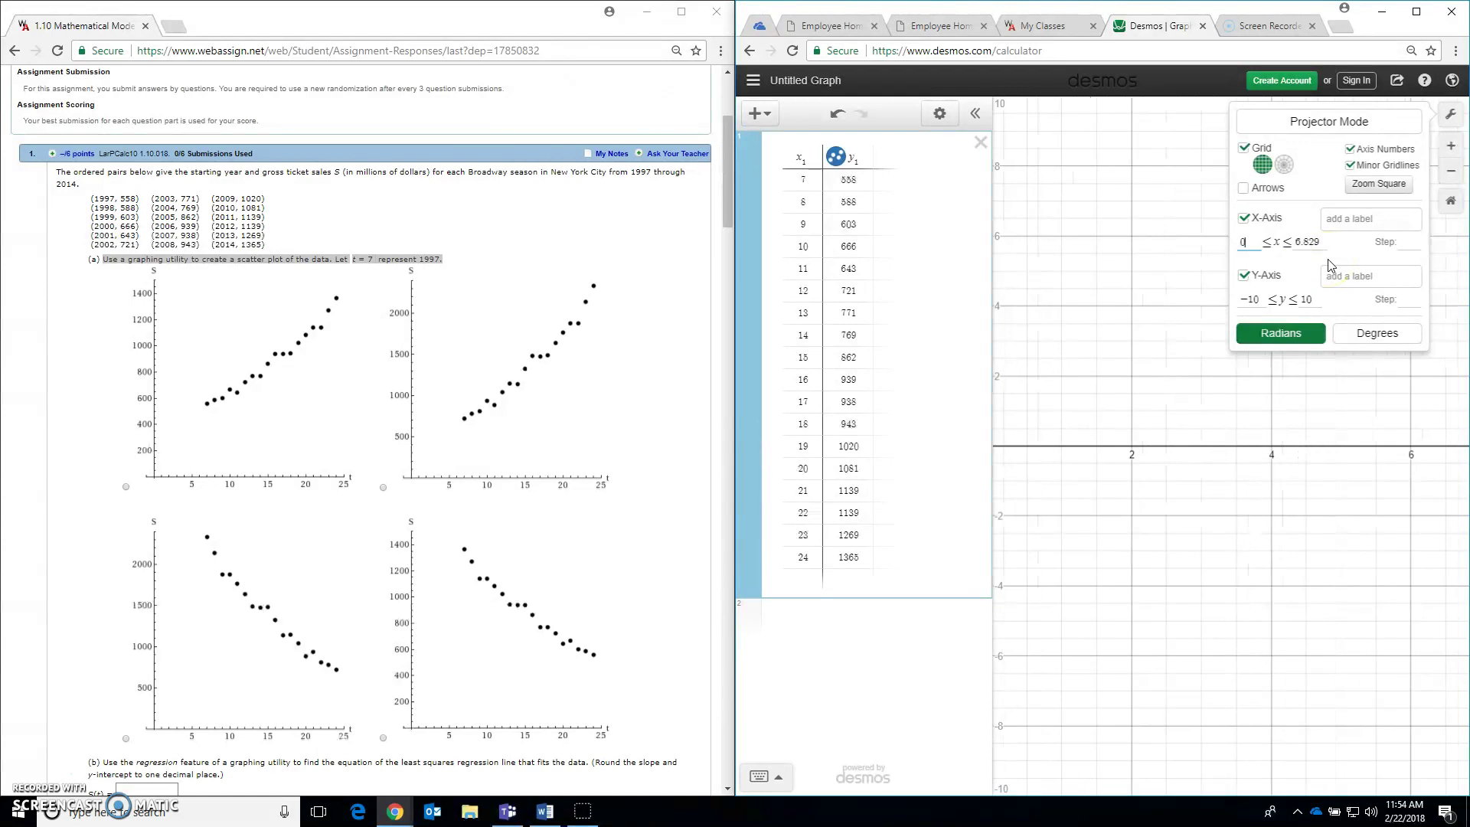
text(25)
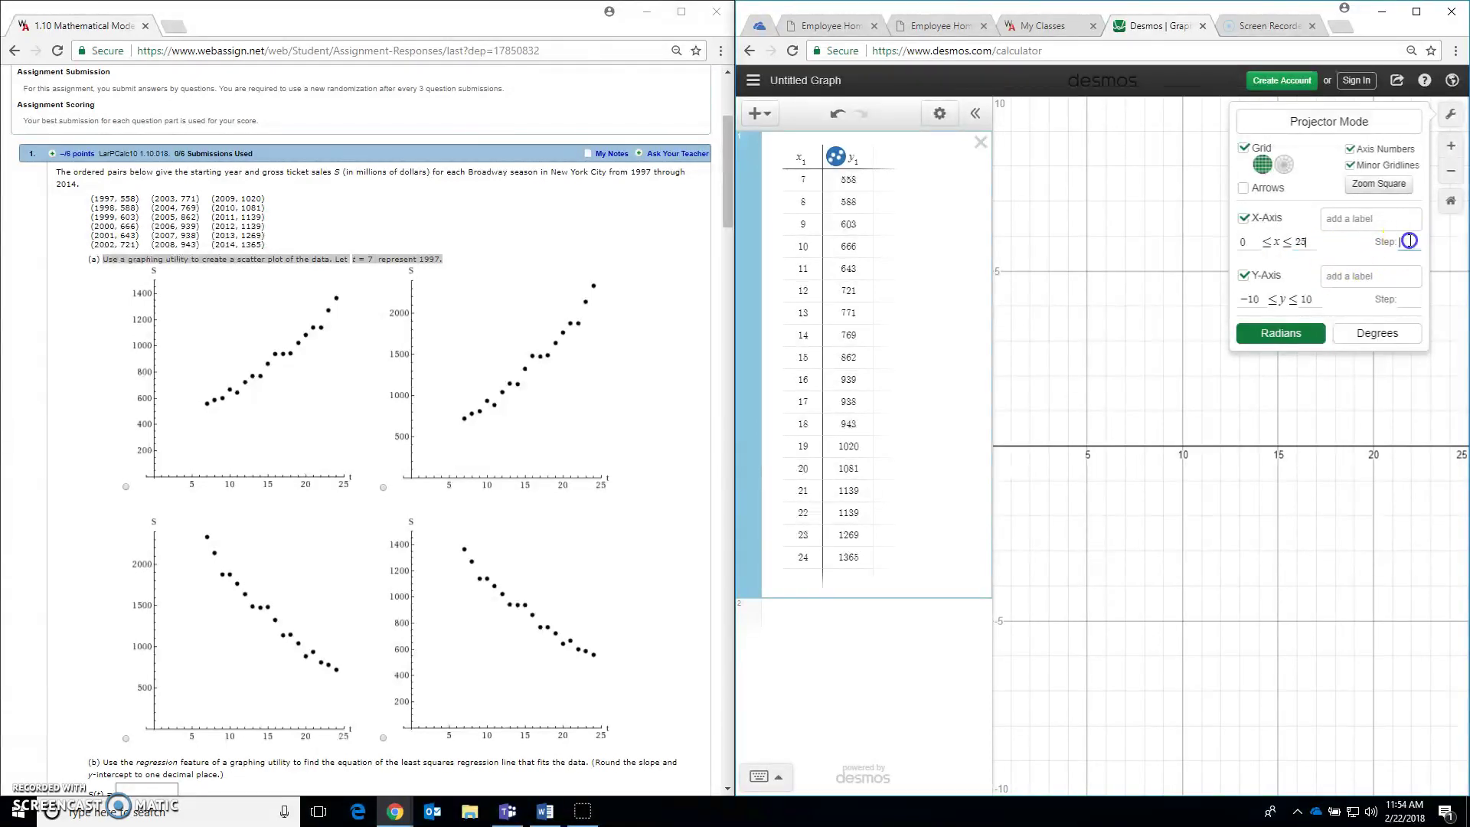
text(5)
click(1372, 225)
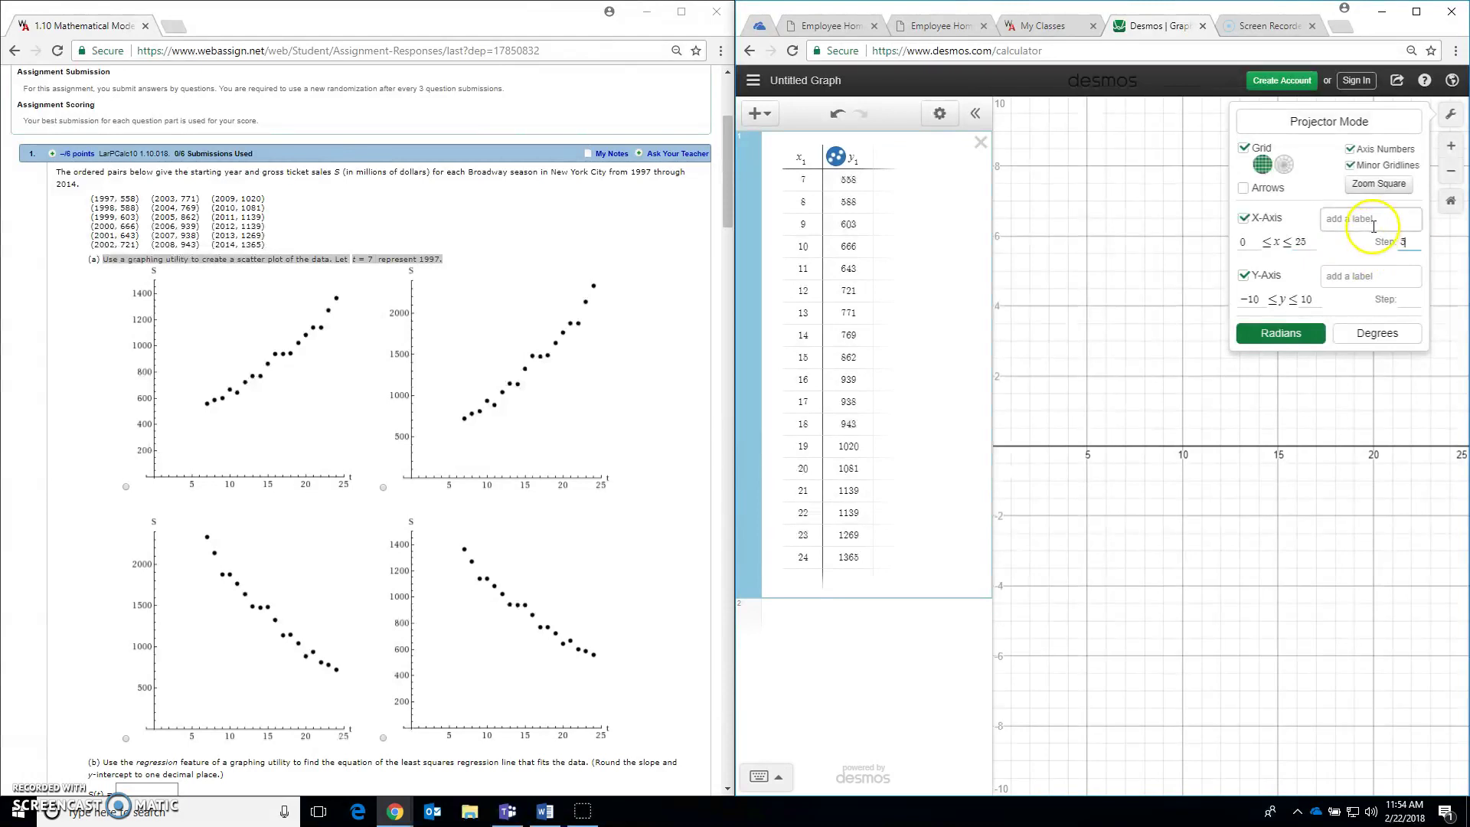
click(1373, 225)
text(t)
- Set the y-axis range to 0 through 2000 with a step of 500 and close the graph settings
drag(1227, 297, 1255, 315)
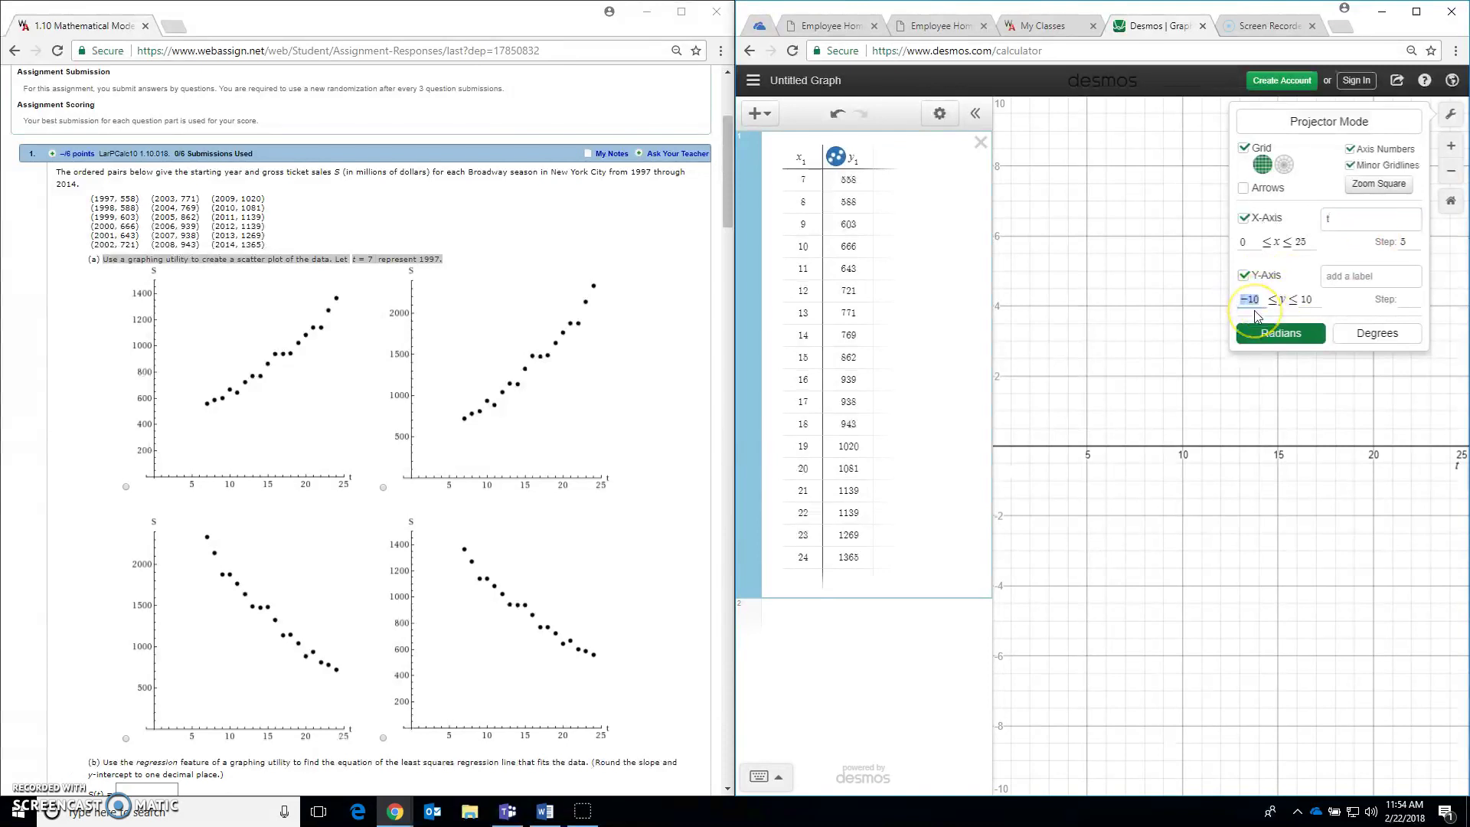
text(0)
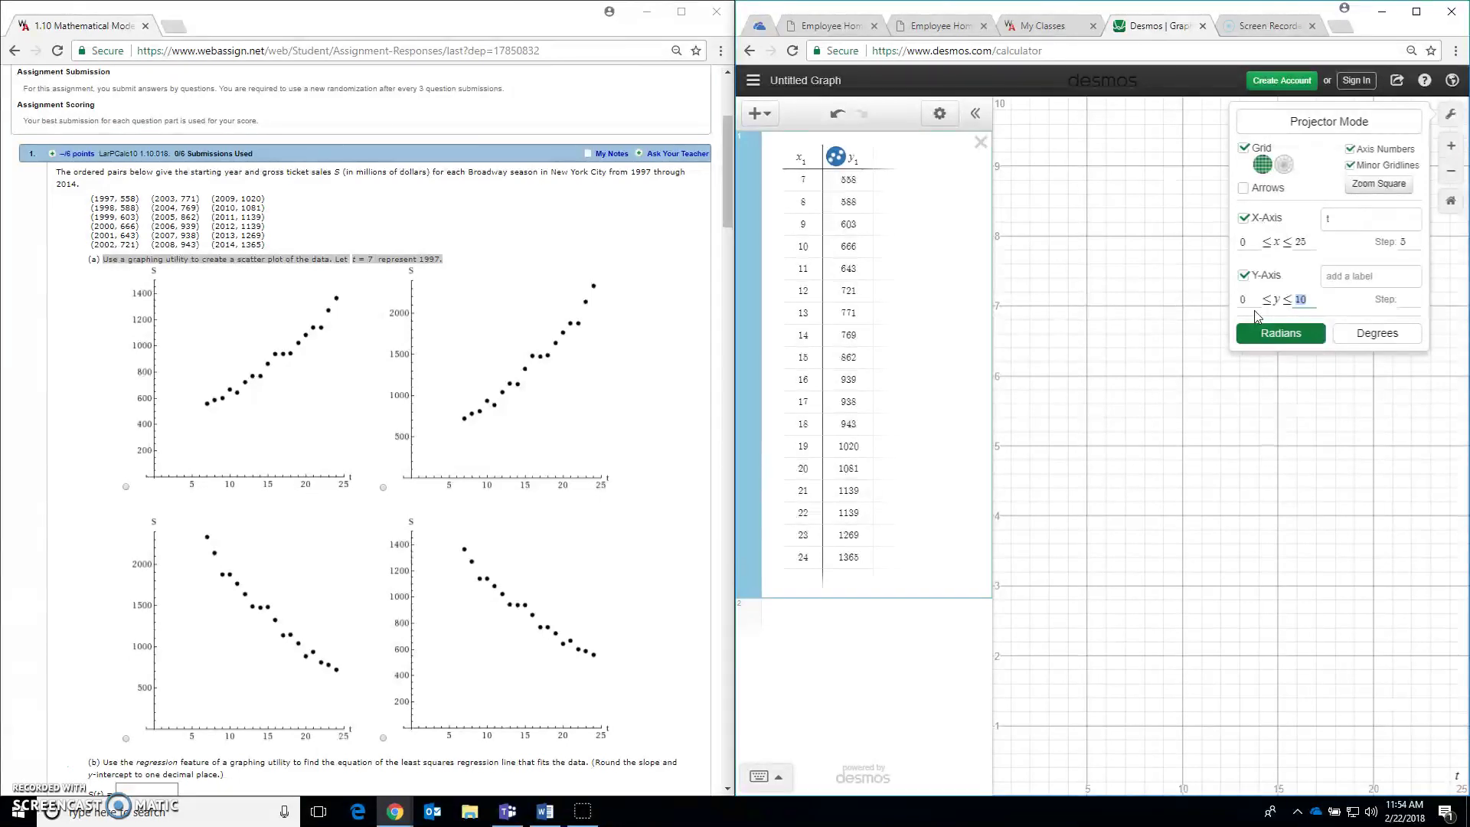
text(2000)
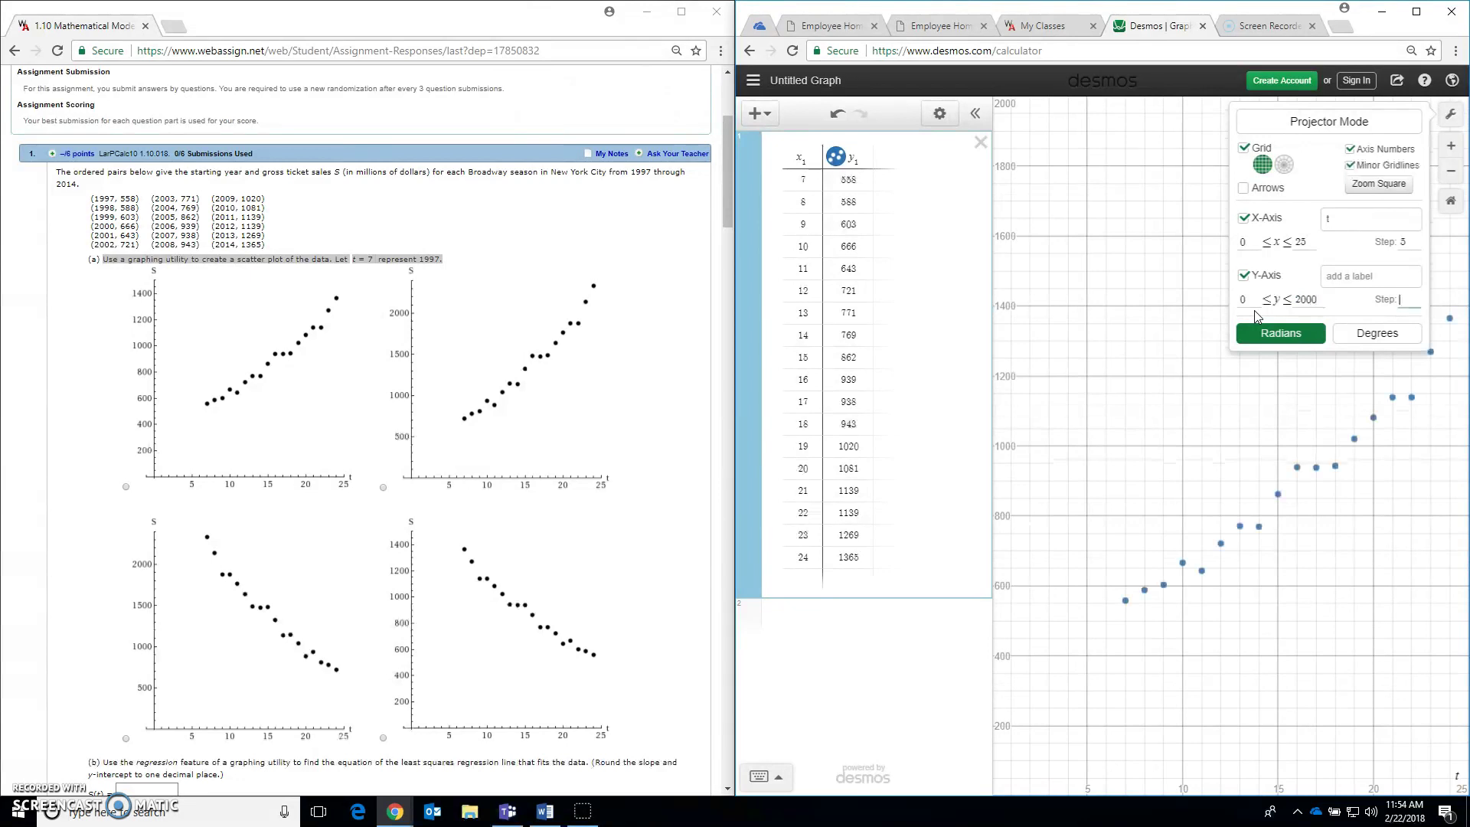
text(500)
click(1065, 467)
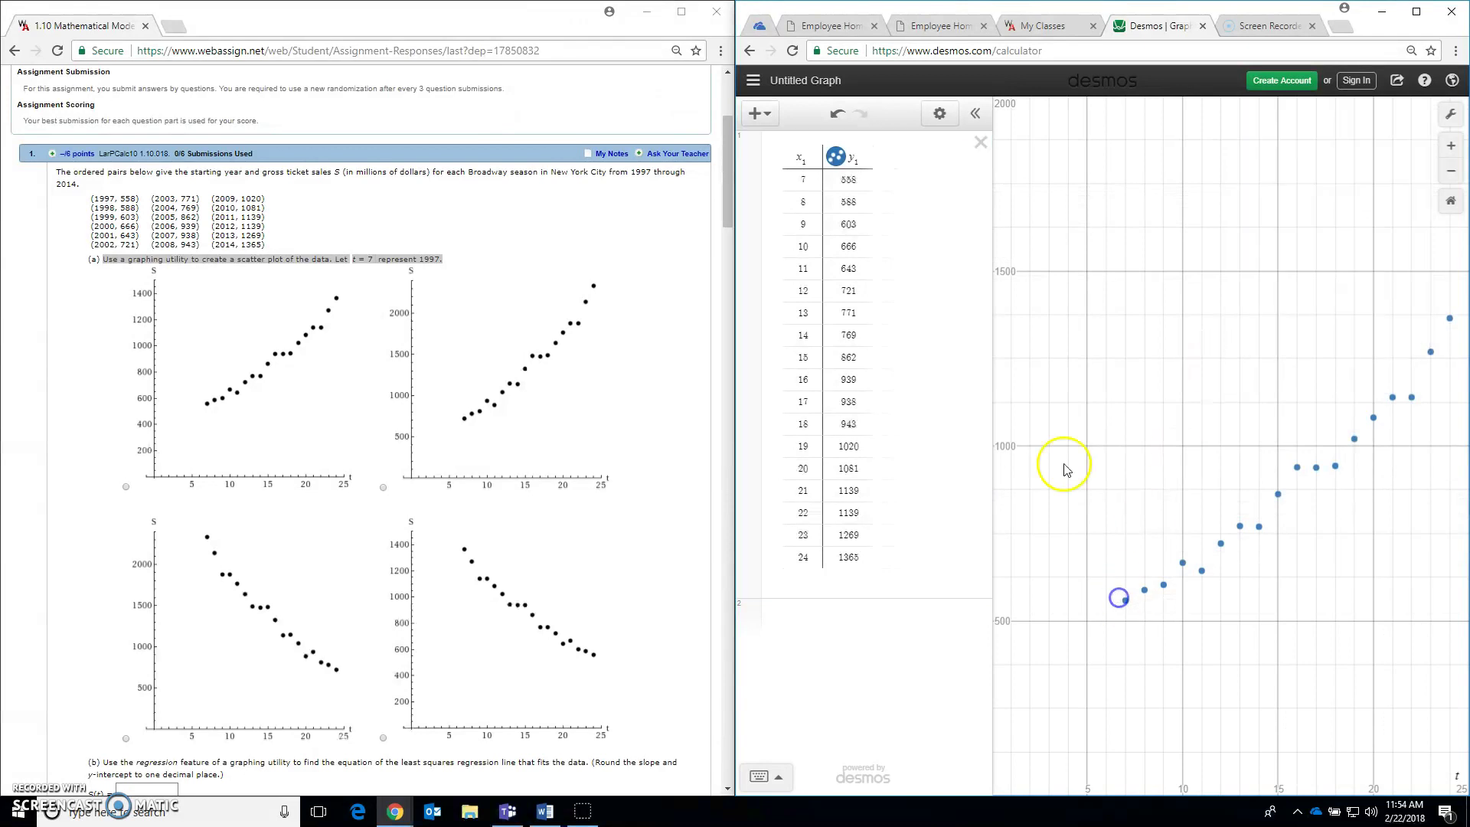
- Hide the expression list and zoom out slightly so the whole scatter plot fits in the graph area
click(976, 113)
scroll(1110, 428, down, 2)
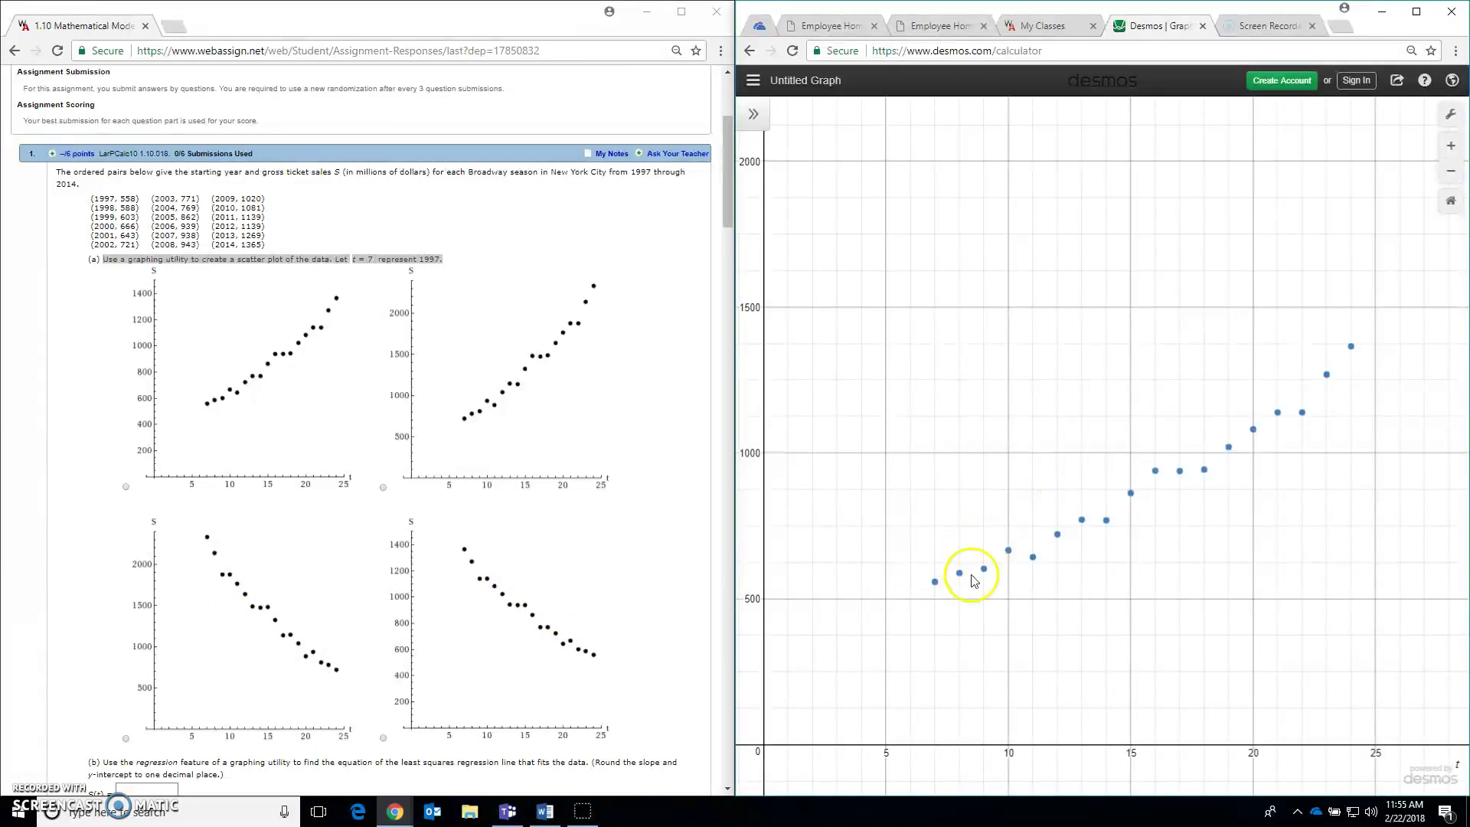
- Check the last plotted point, answer part (a) with the rising scatter plot whose axis reaches 1400, and highlight the part (b) instructions
click(1350, 349)
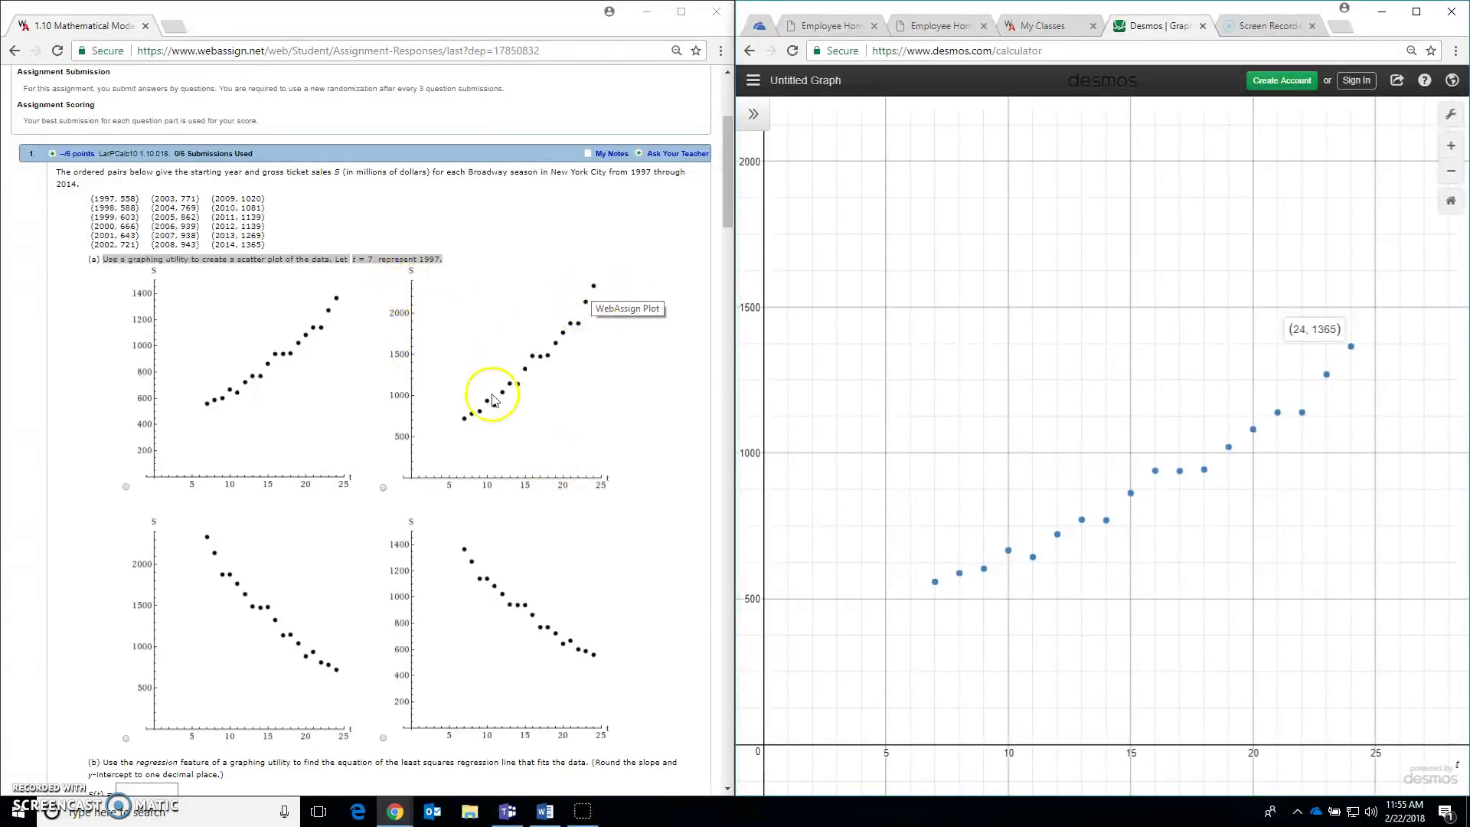
click(253, 379)
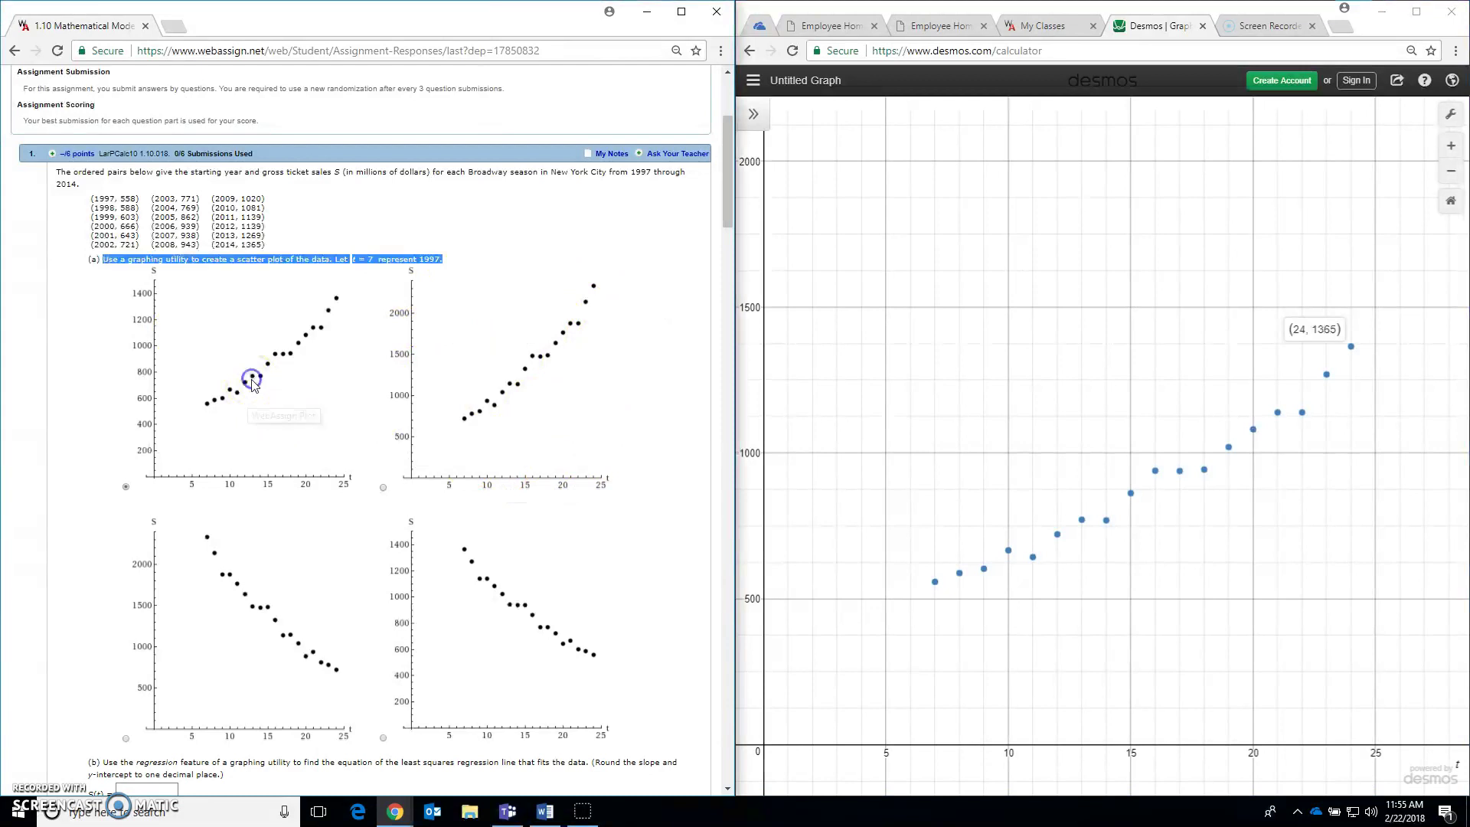
scroll(222, 407, down, 1)
scroll(222, 407, down, 1)
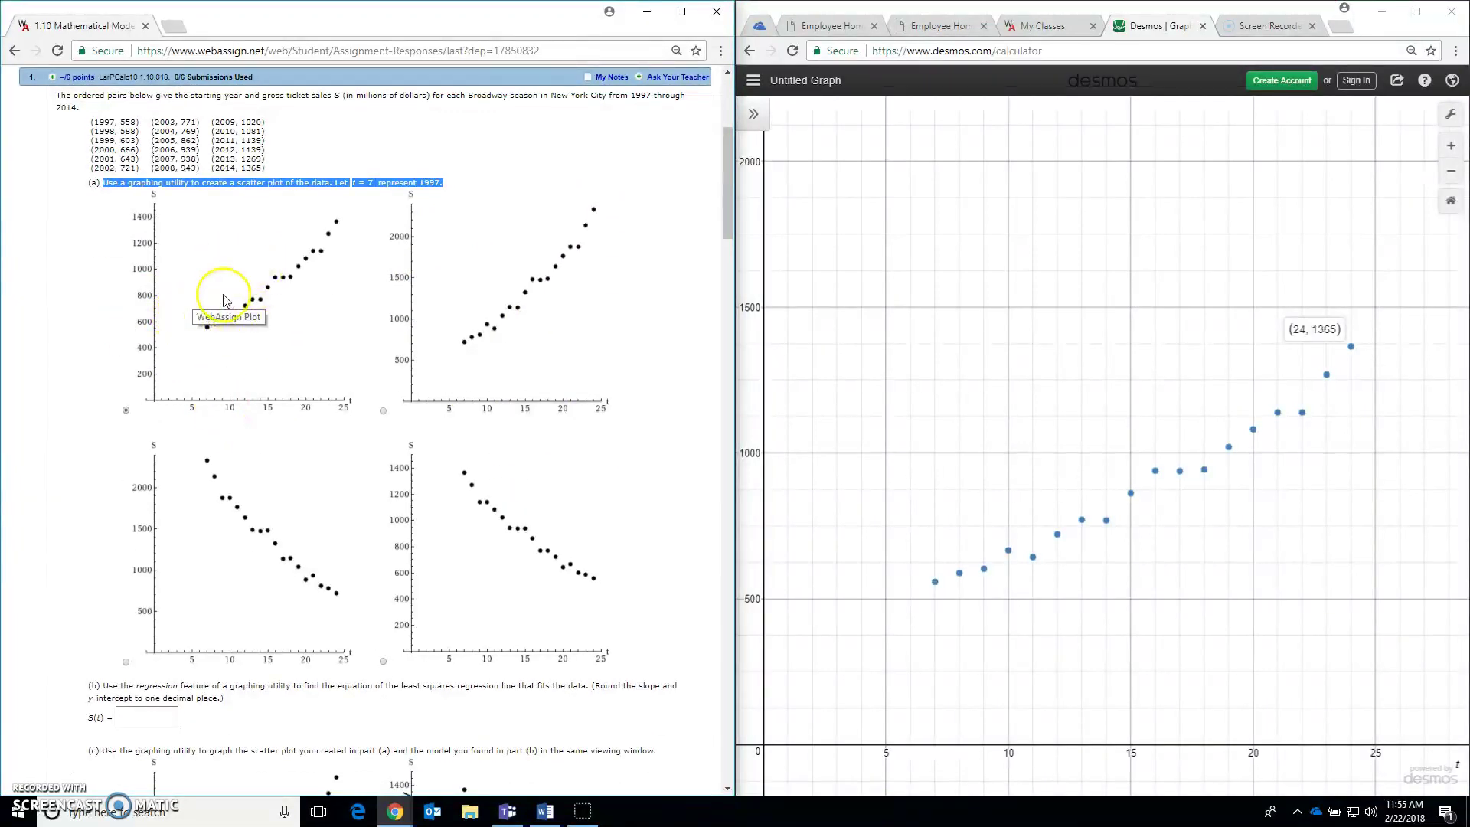
scroll(226, 306, down, 4)
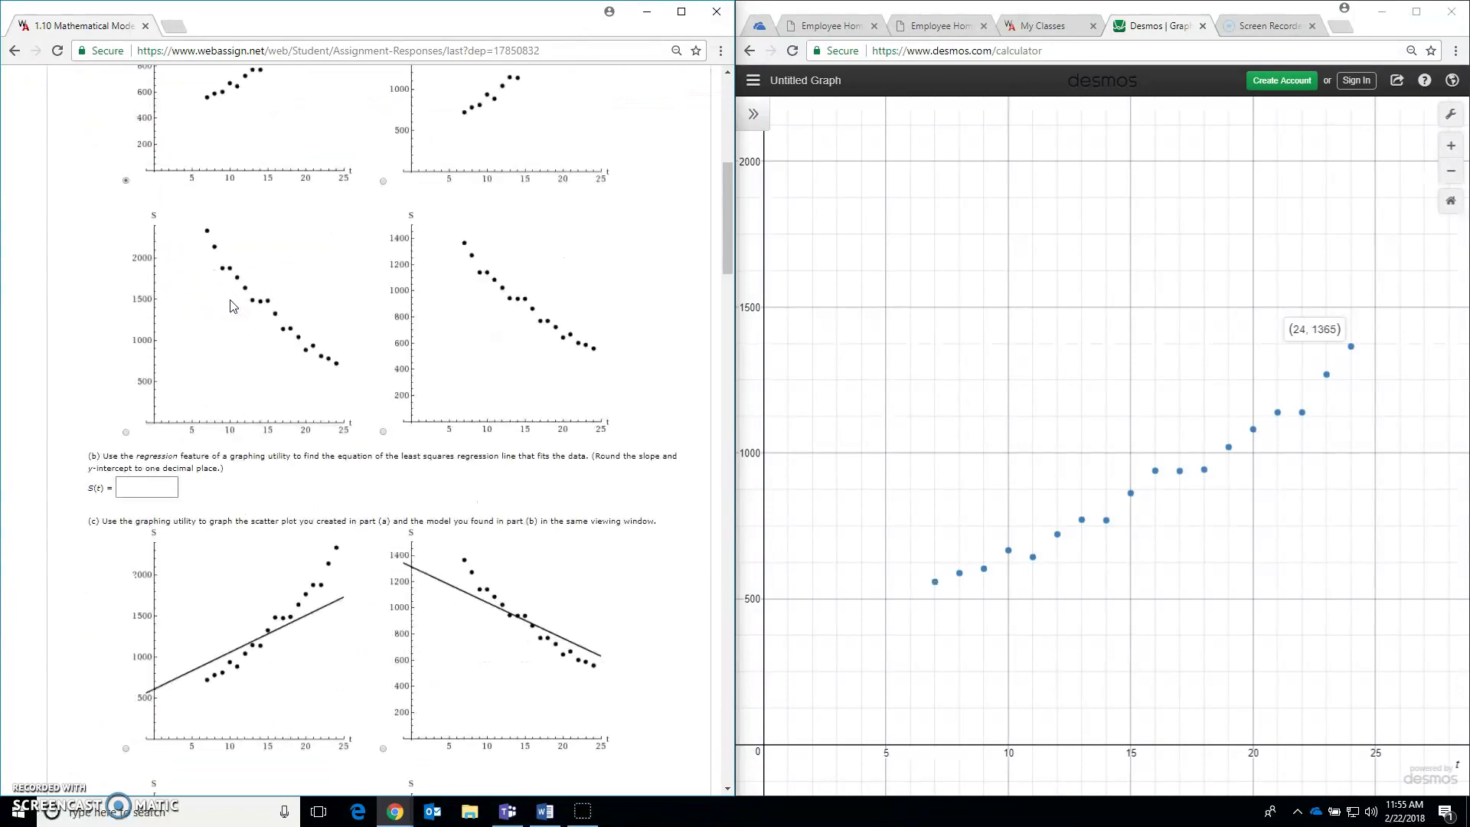
drag(103, 379, 206, 391)
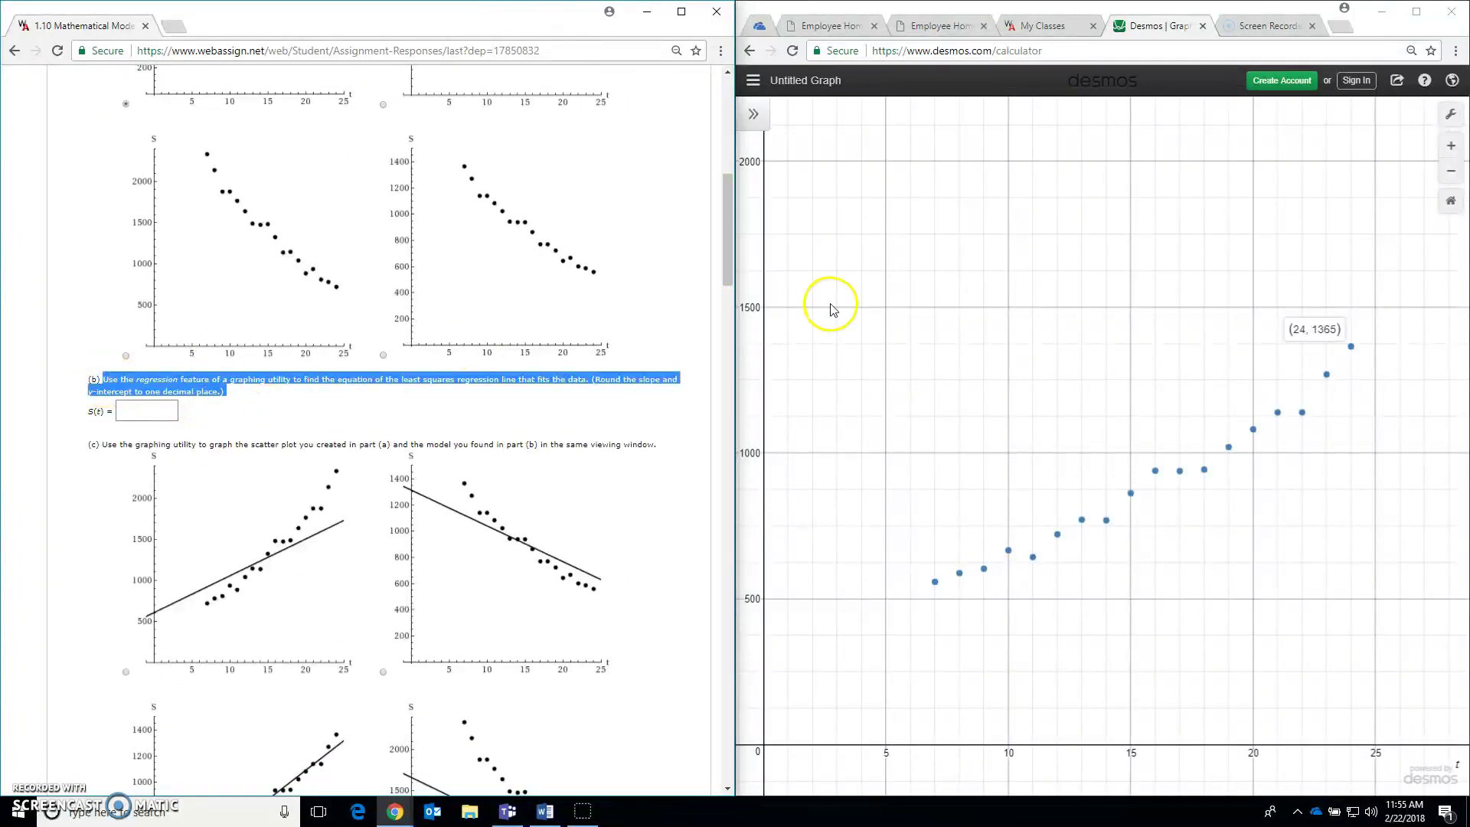
- Show the expression list again and enter the regression model y ~ mx + b below the data table
click(755, 122)
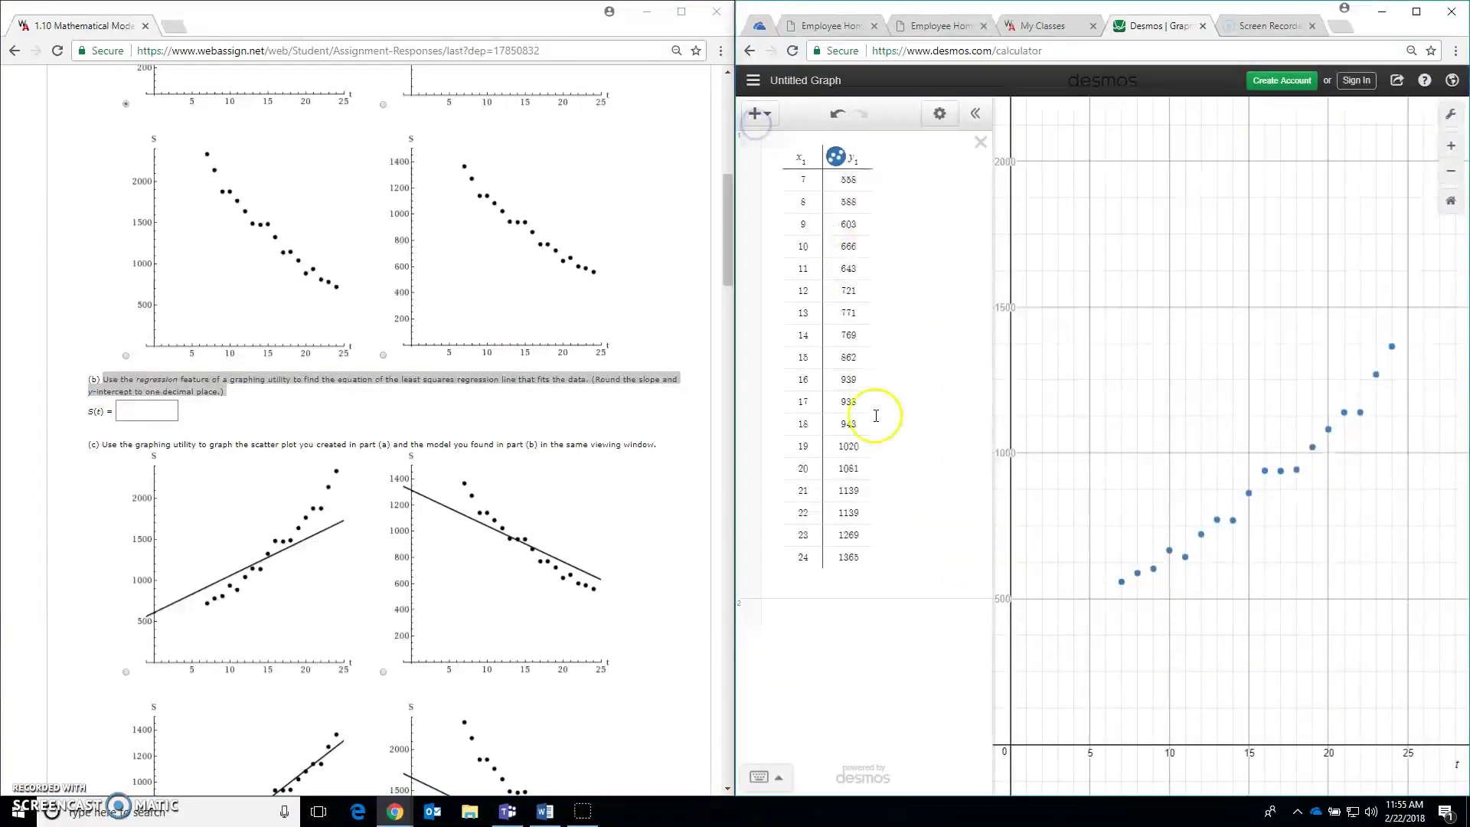
click(851, 612)
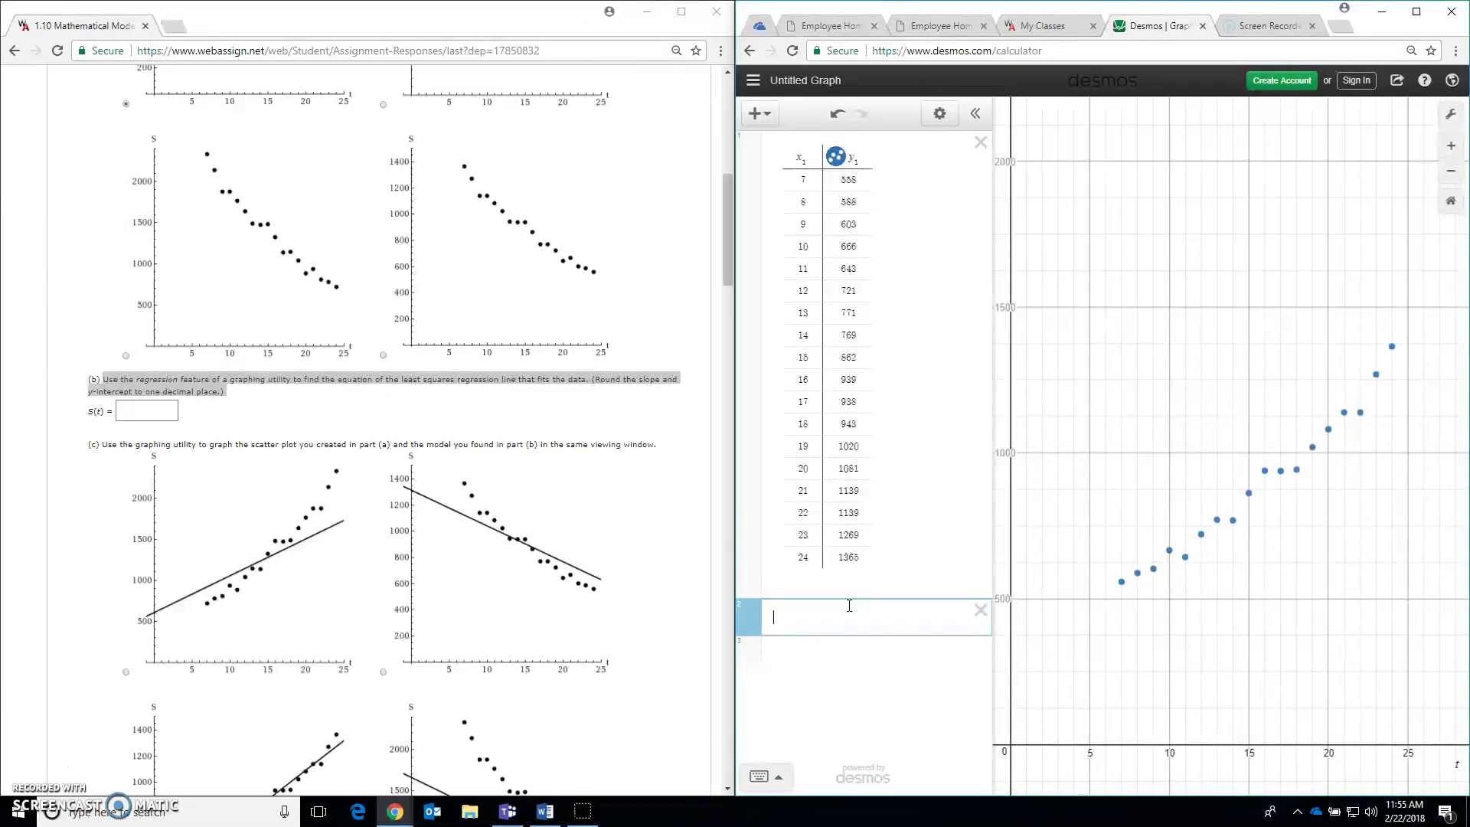
text(mx+b)
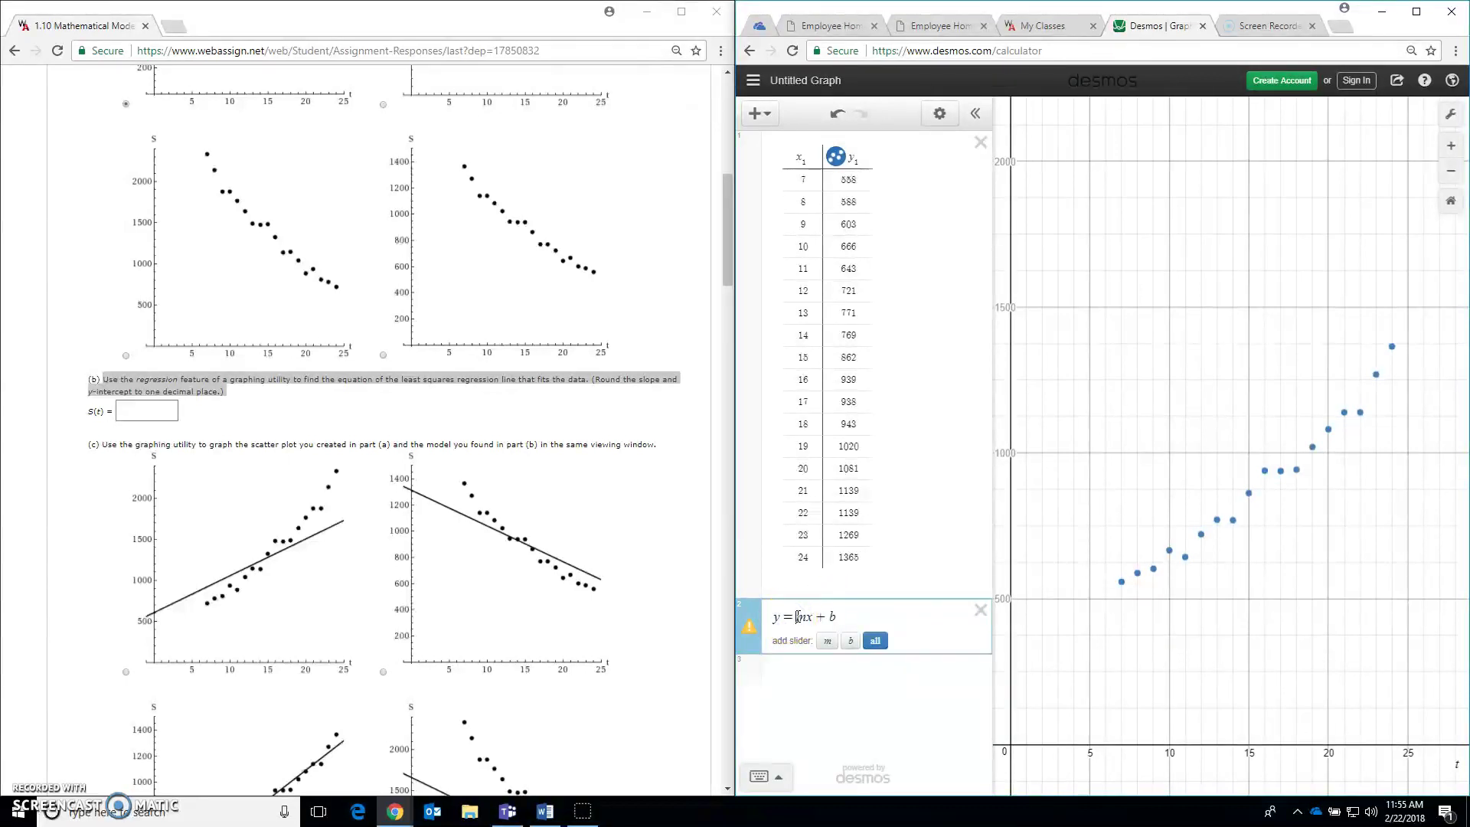
text(~)
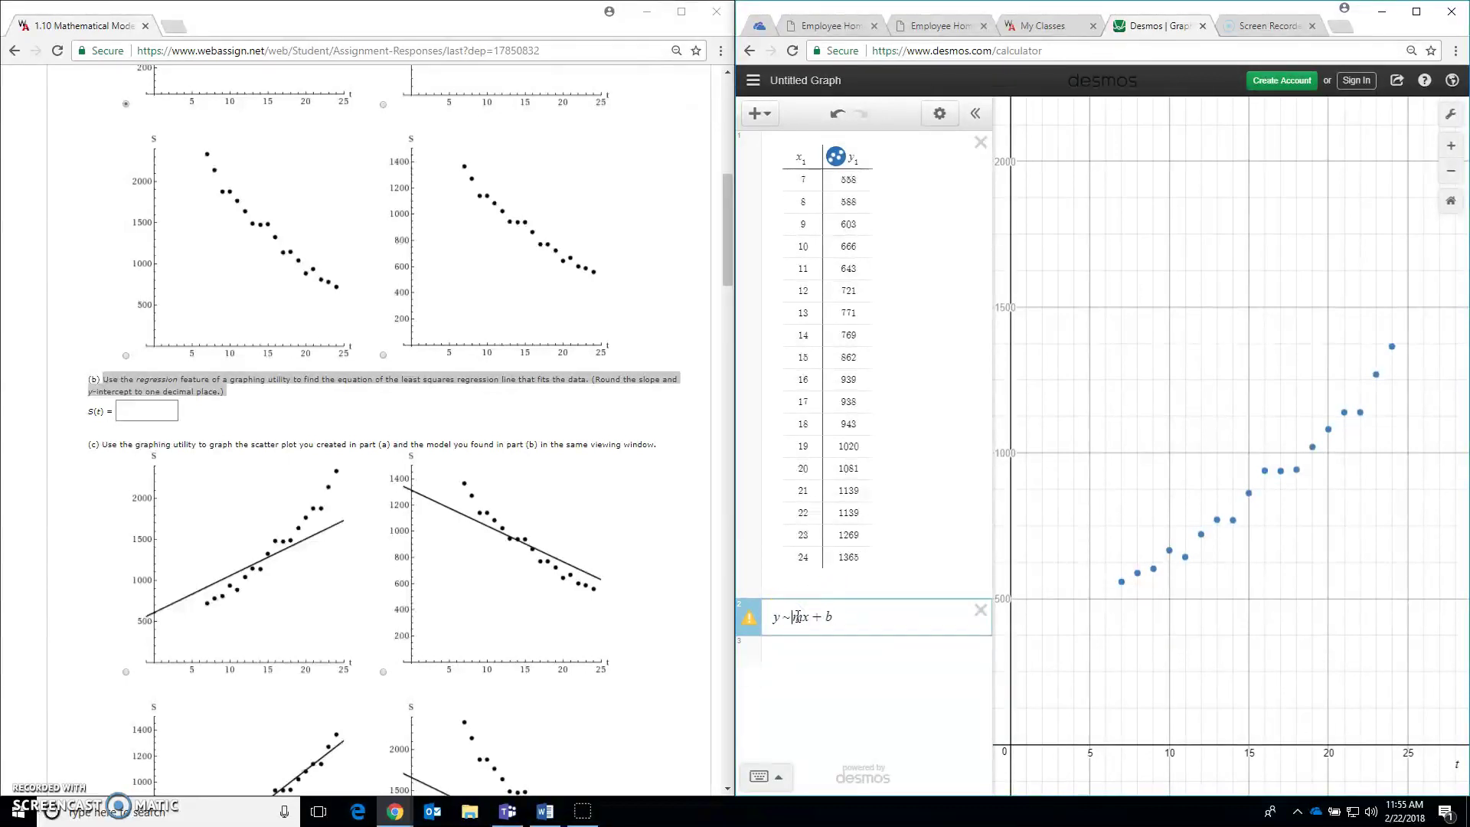
key(BackSpace)
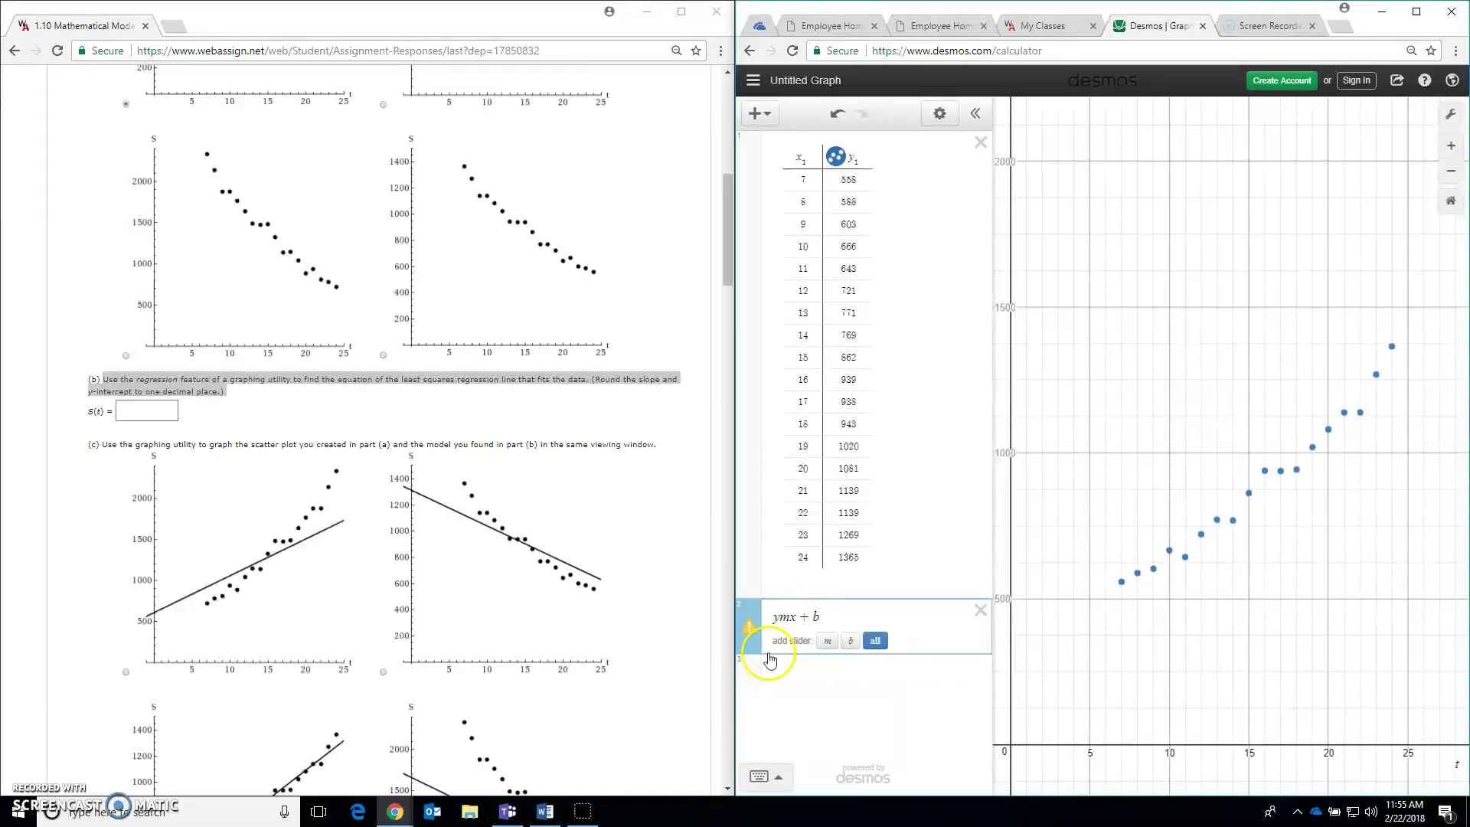
click(766, 776)
click(865, 778)
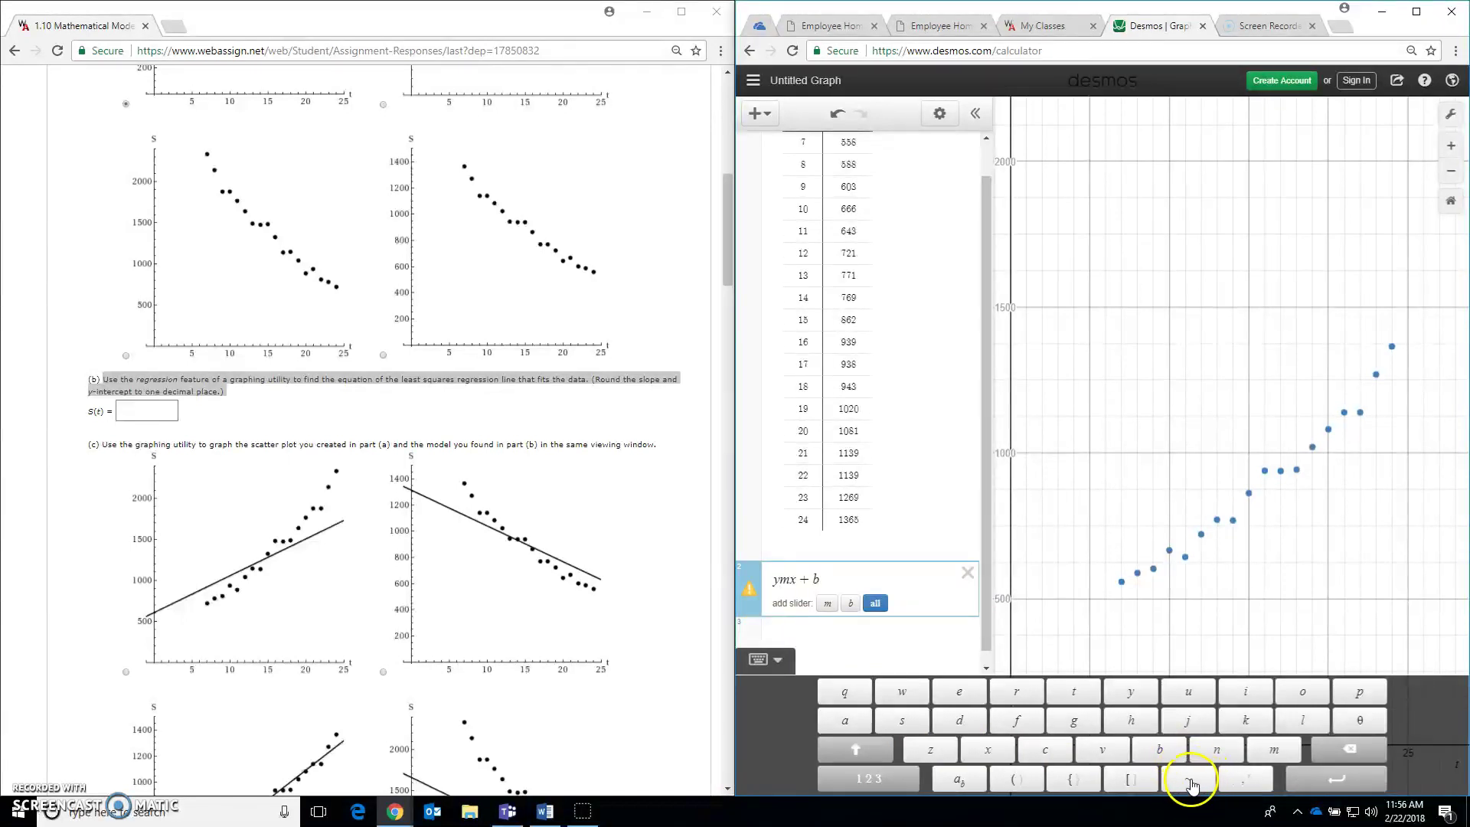
click(1190, 779)
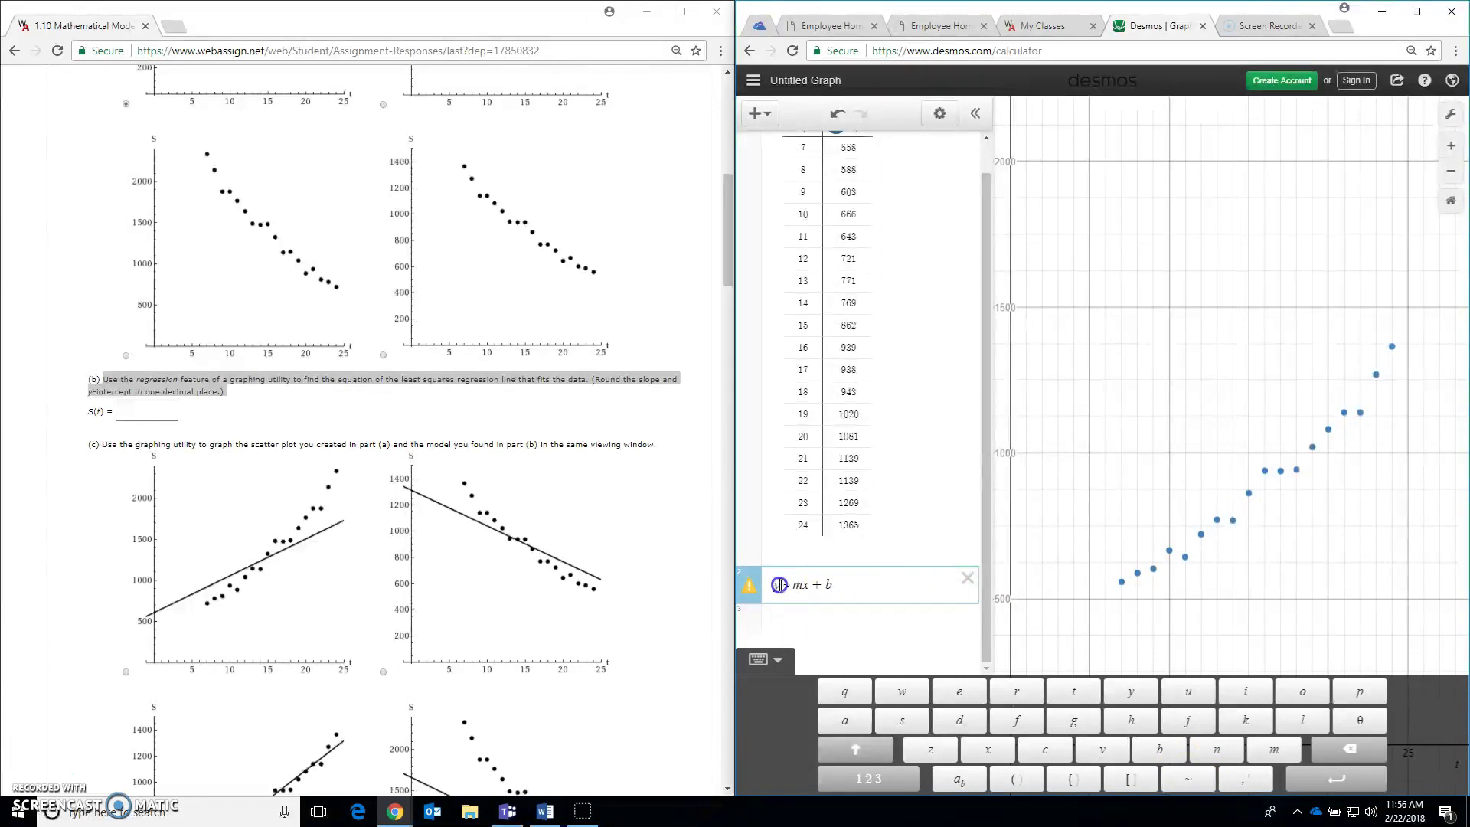
- Match the regression variables to the table columns so the model reads y₁ ~ mx₁ + b
mouse_move(756, 587)
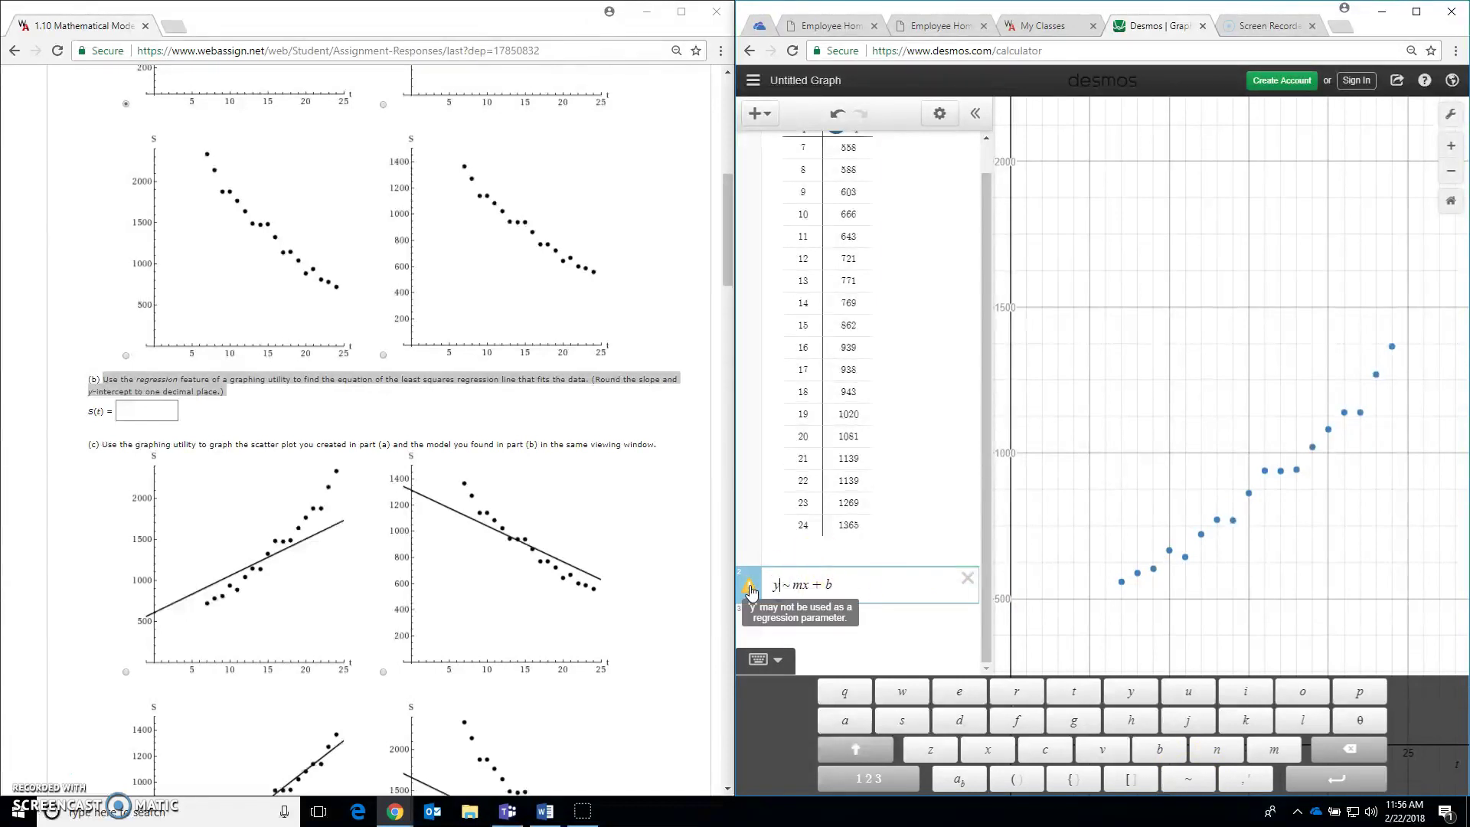
click(781, 584)
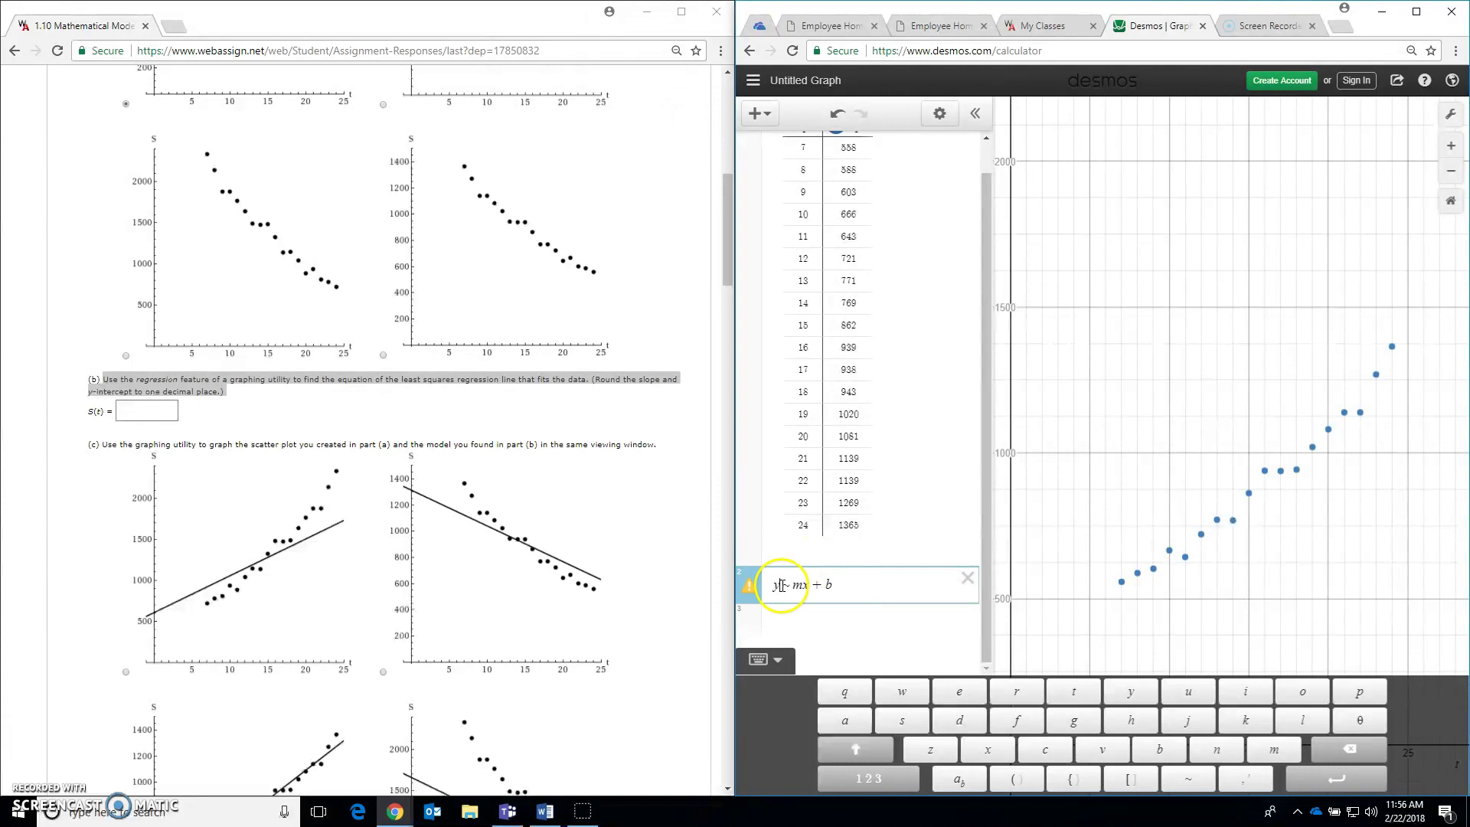
scroll(908, 337, up, 1)
click(846, 161)
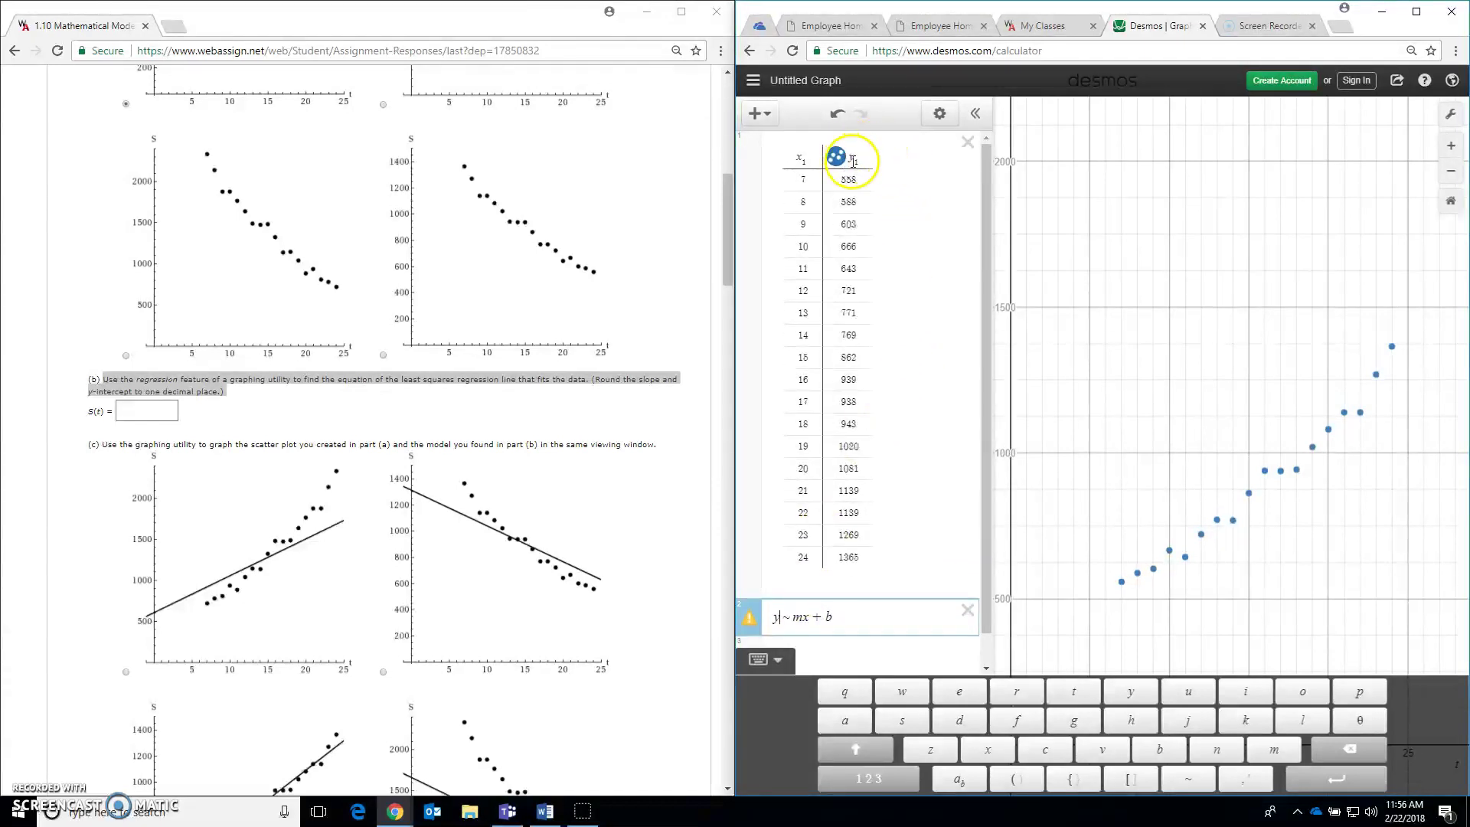
scroll(800, 627, down, 1)
click(781, 585)
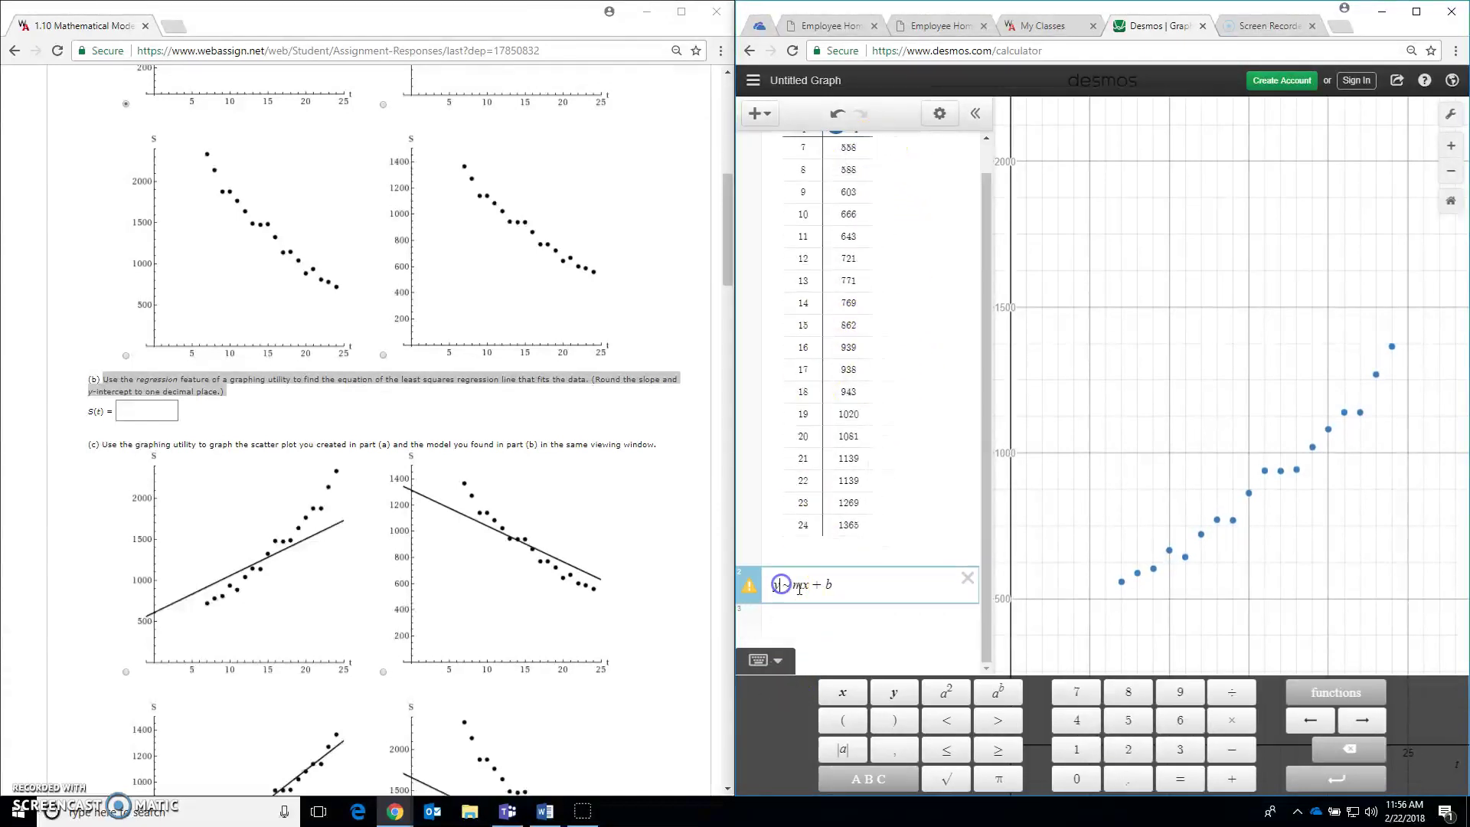
text(_1)
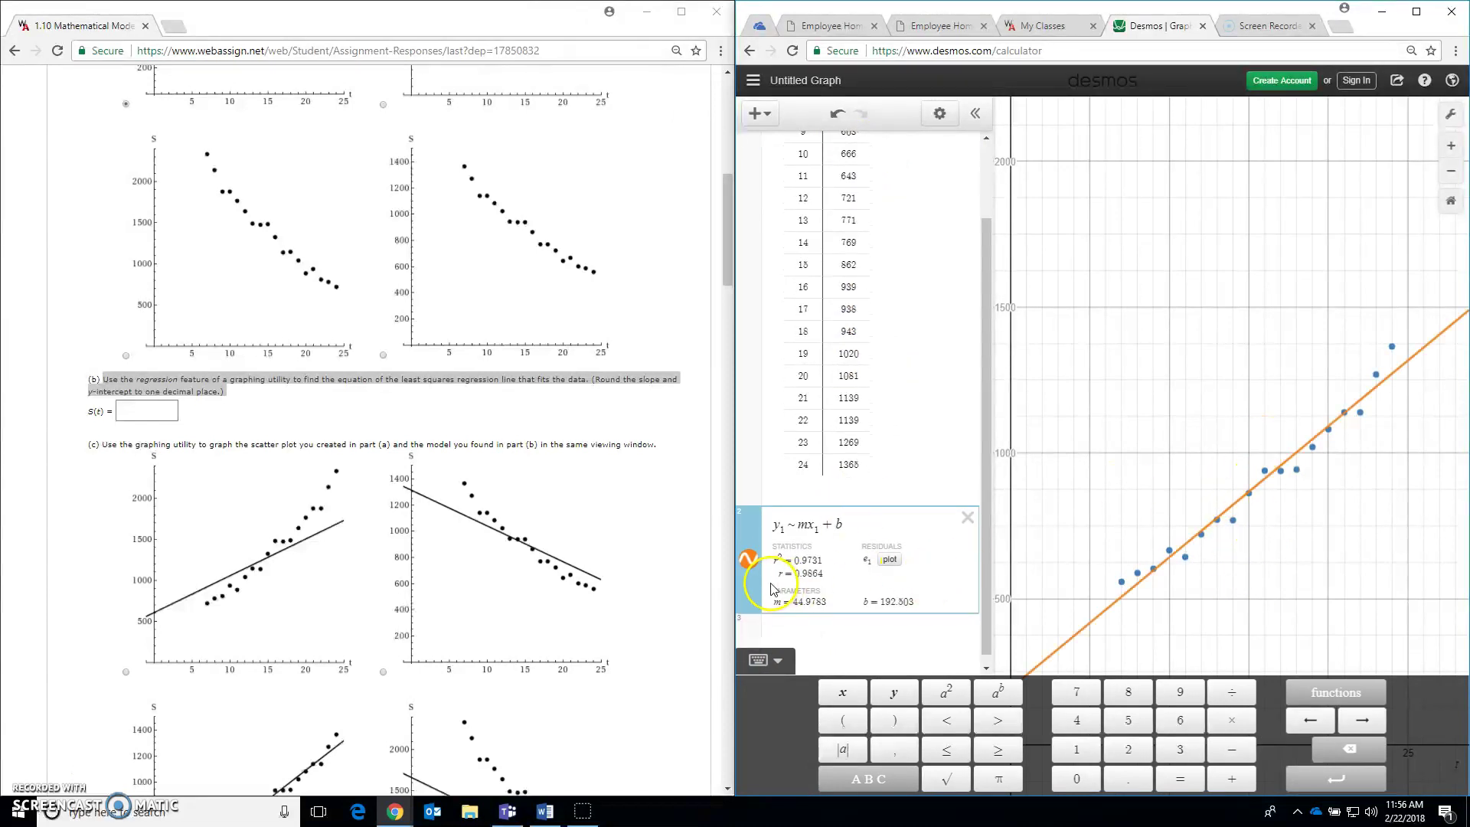
- Restyle the regression line as a black dashed line
click(749, 562)
click(847, 558)
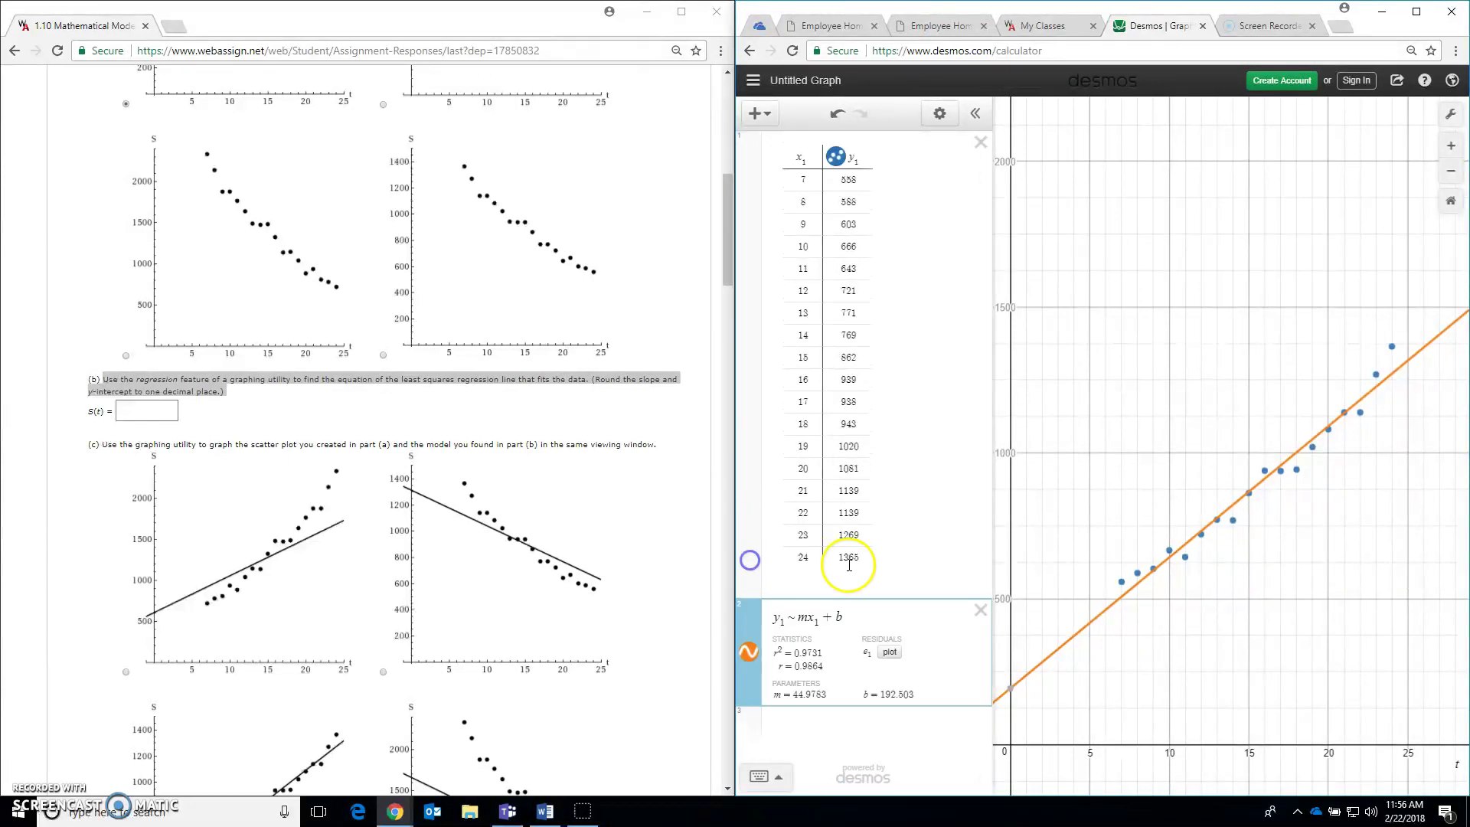
click(749, 658)
click(905, 667)
click(803, 644)
click(1304, 596)
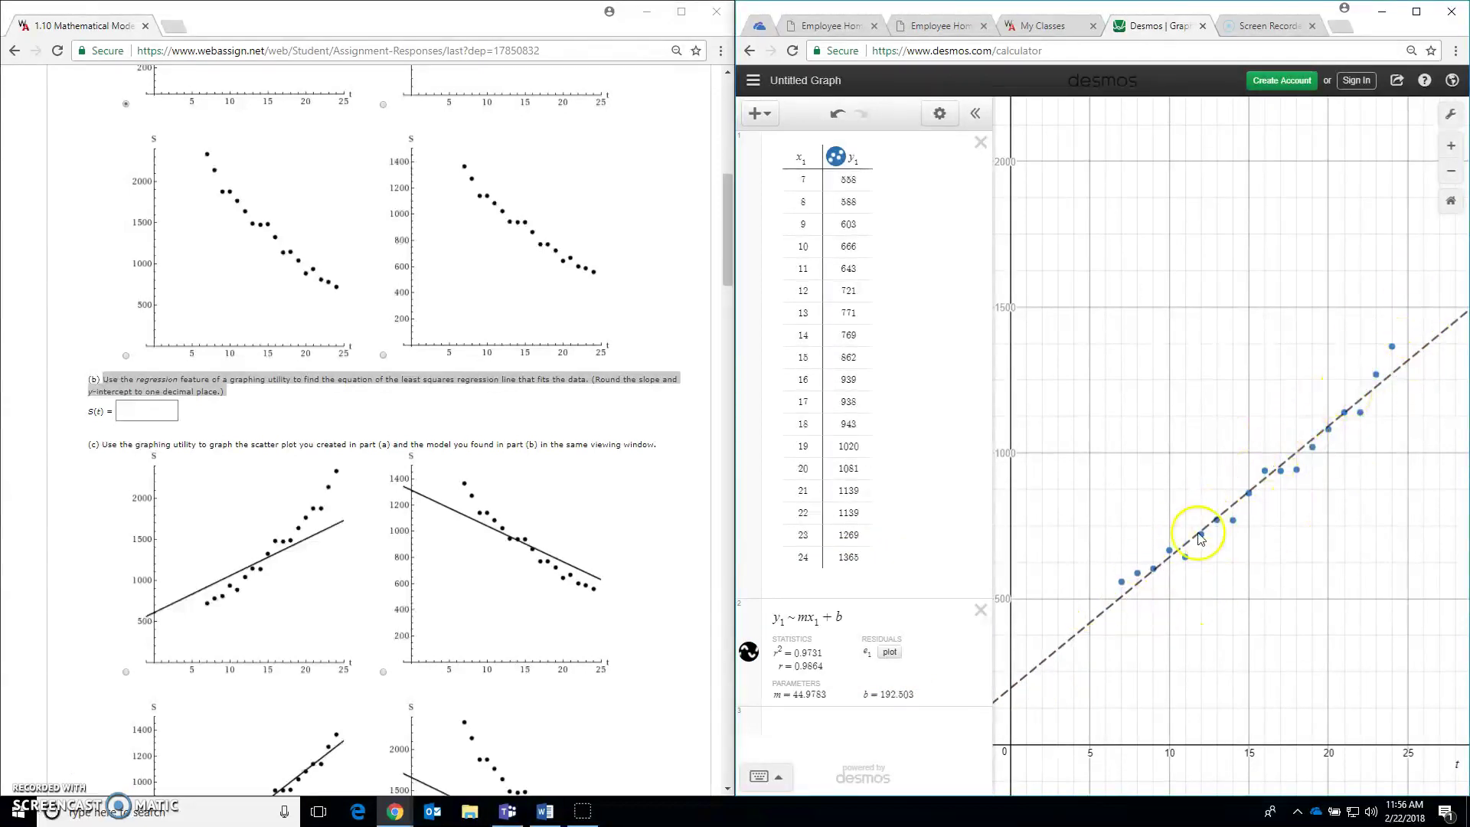
- Answer part (c) with the graph whose rising line closely follows the points and whose axis reaches 1400
scroll(483, 487, down, 2)
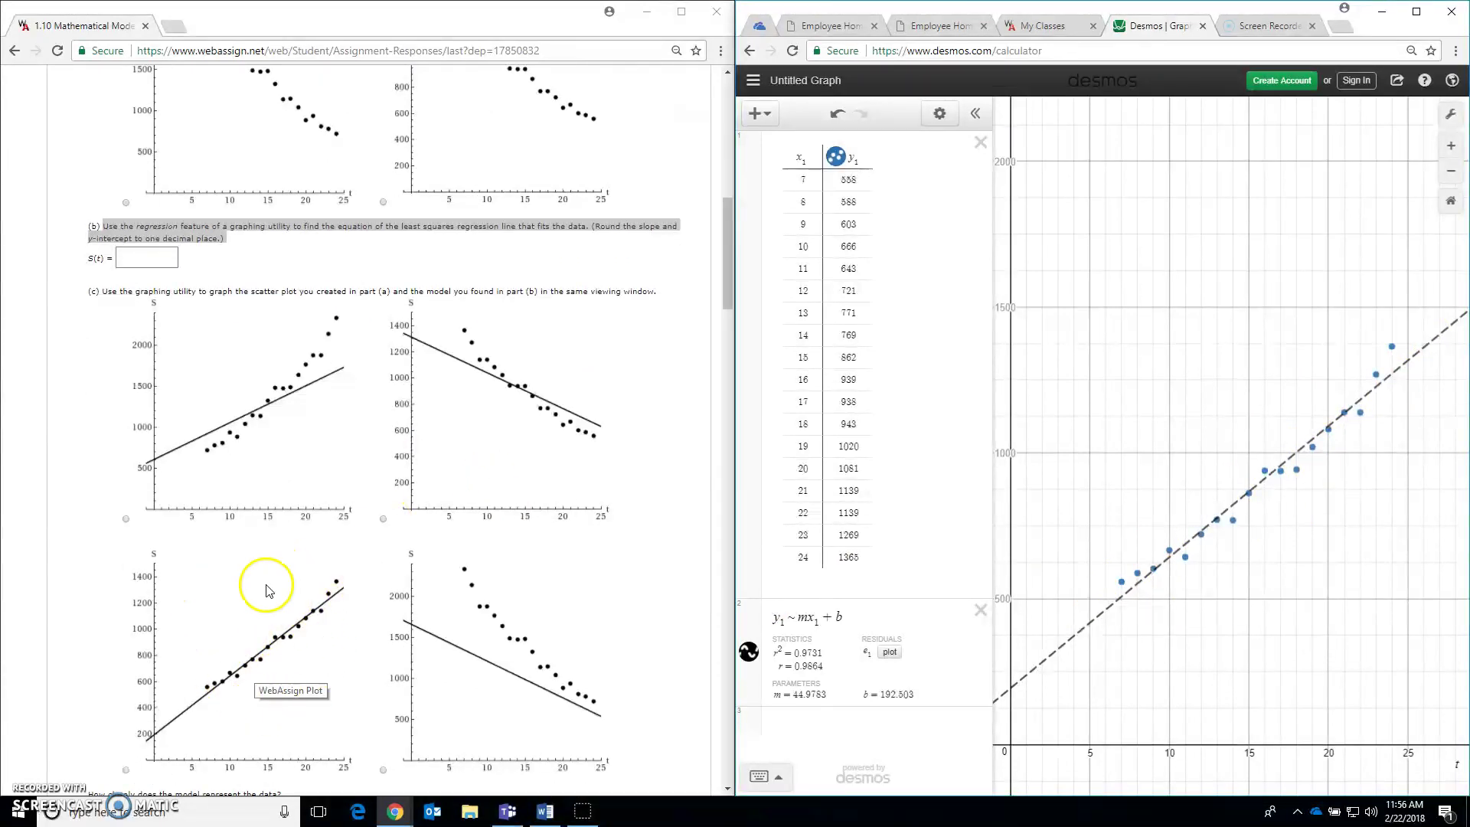
click(246, 656)
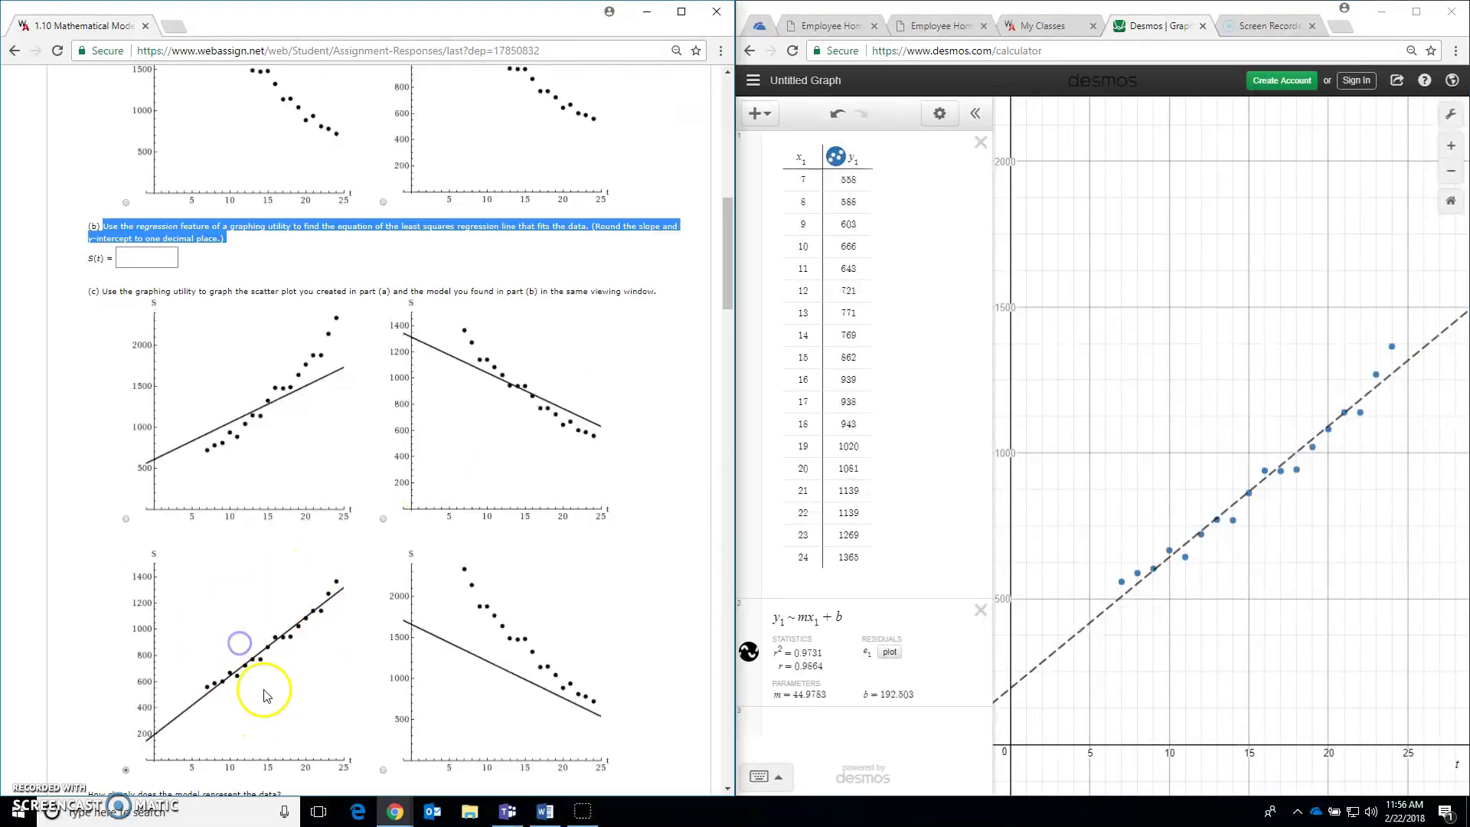
- Graph the regression equation with its parameters rounded to one decimal place, as the new expression y = 45x + 192.5
click(122, 258)
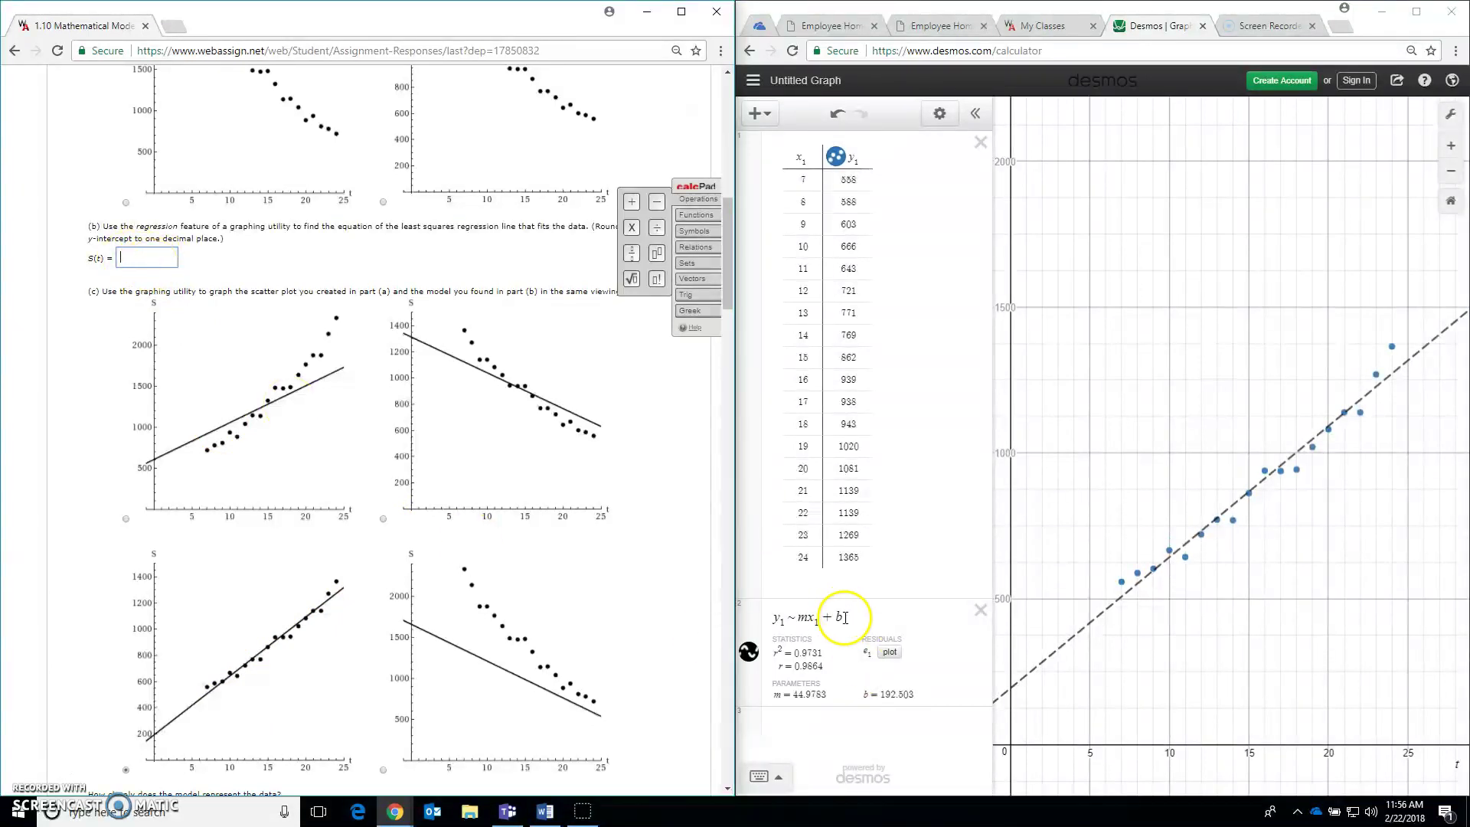
click(797, 695)
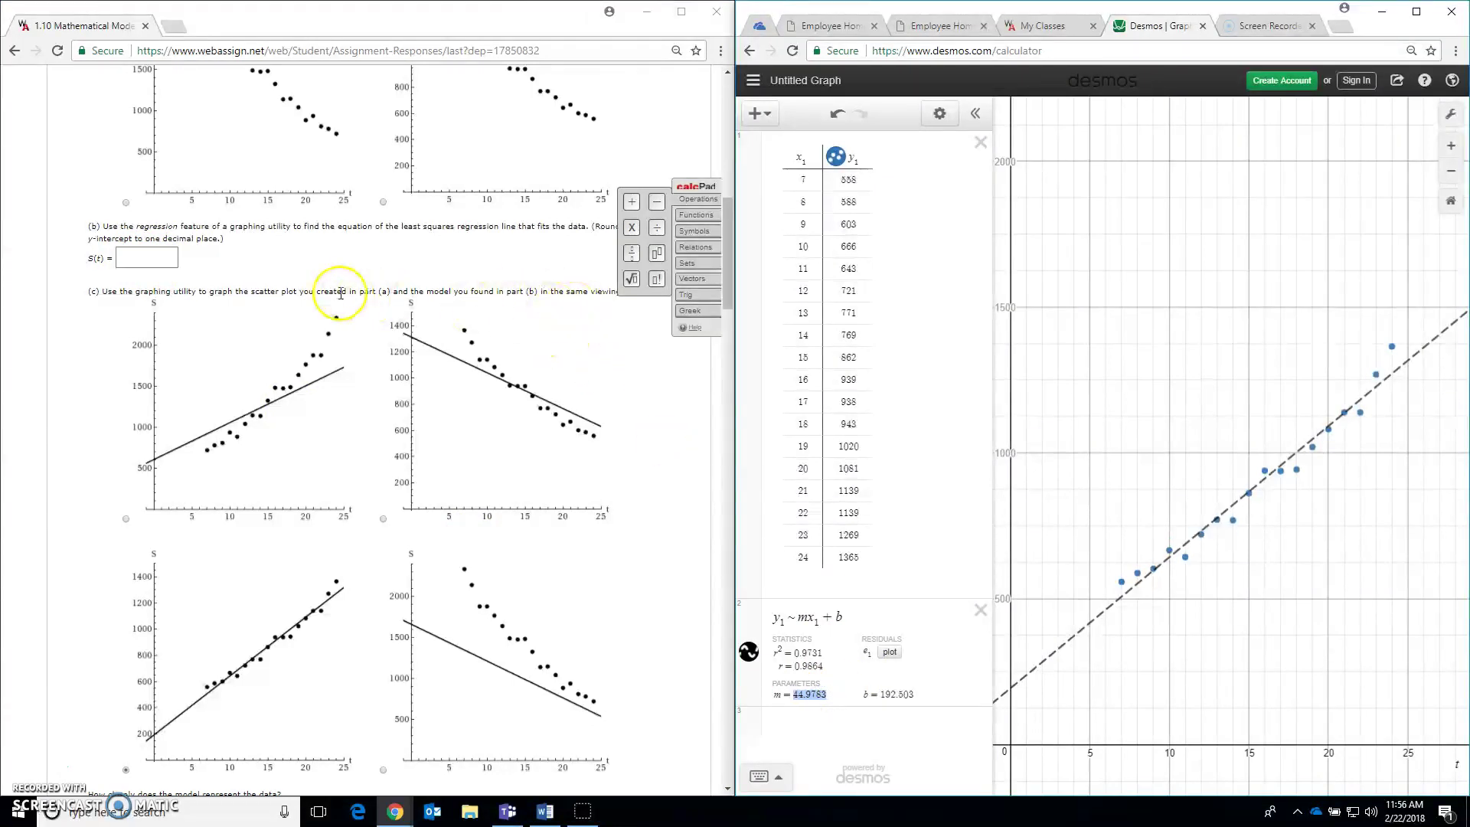
drag(136, 238, 209, 242)
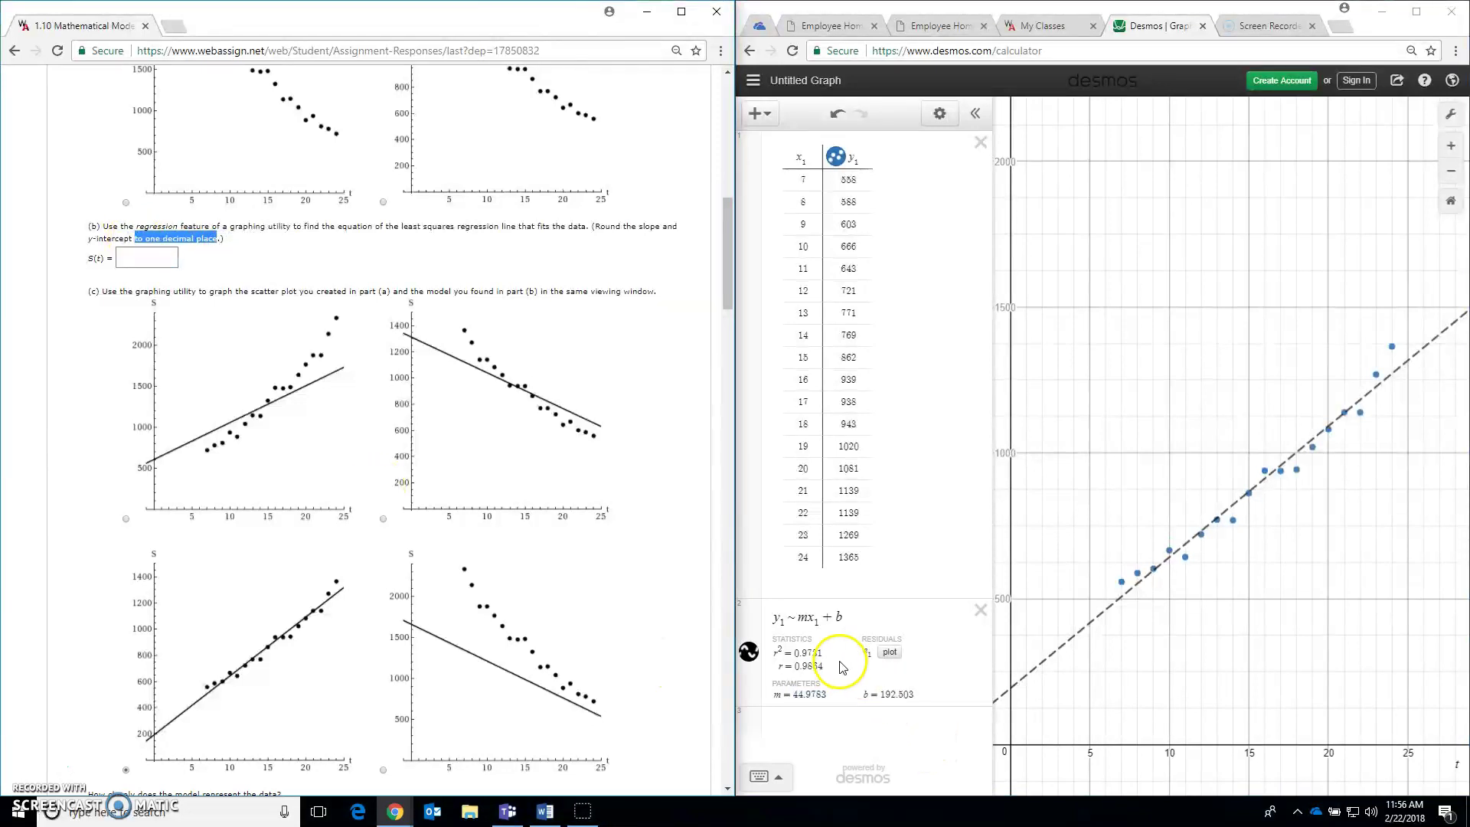
click(805, 720)
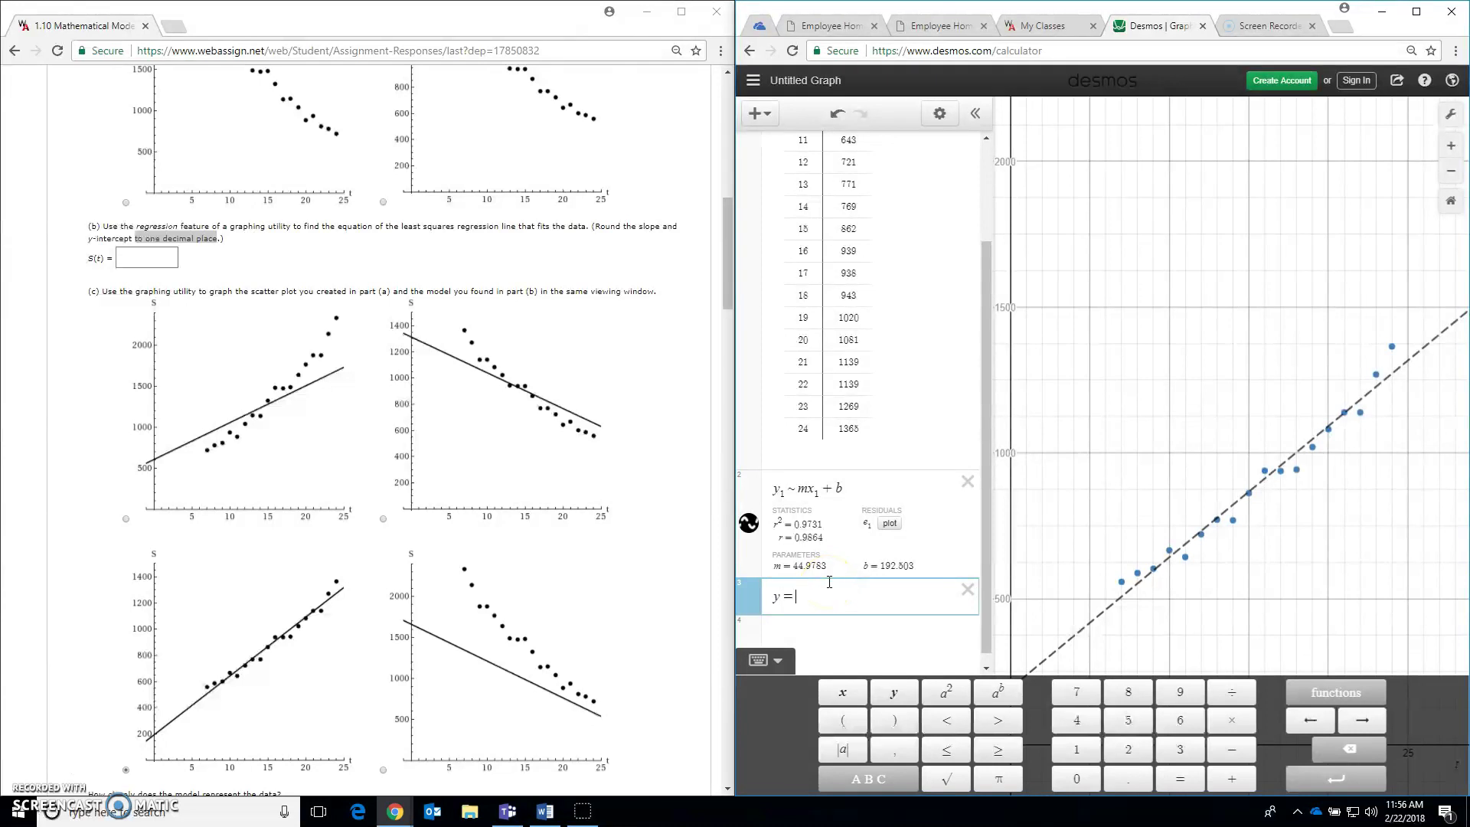
text(45x )
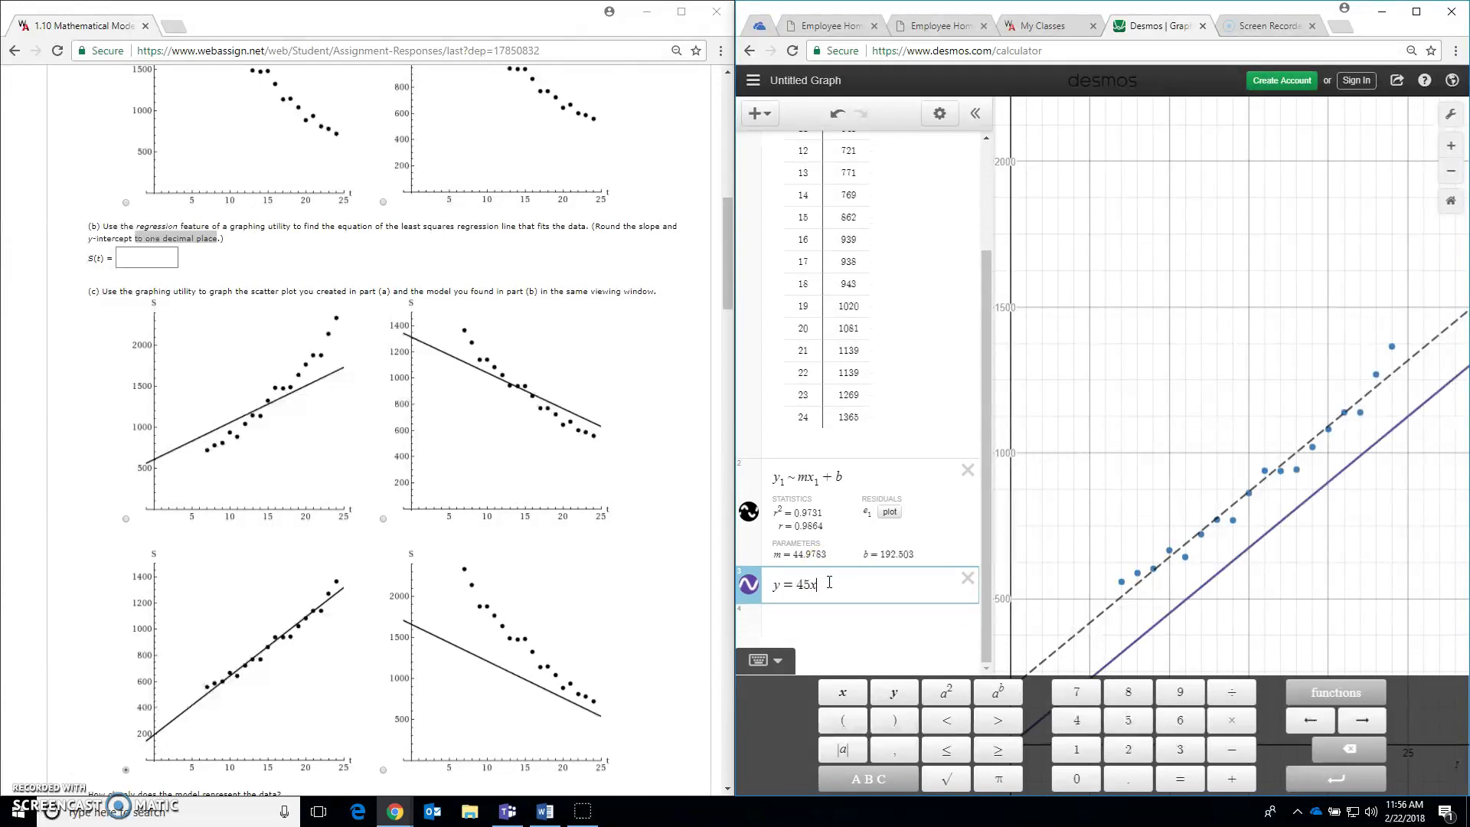
text(+ )
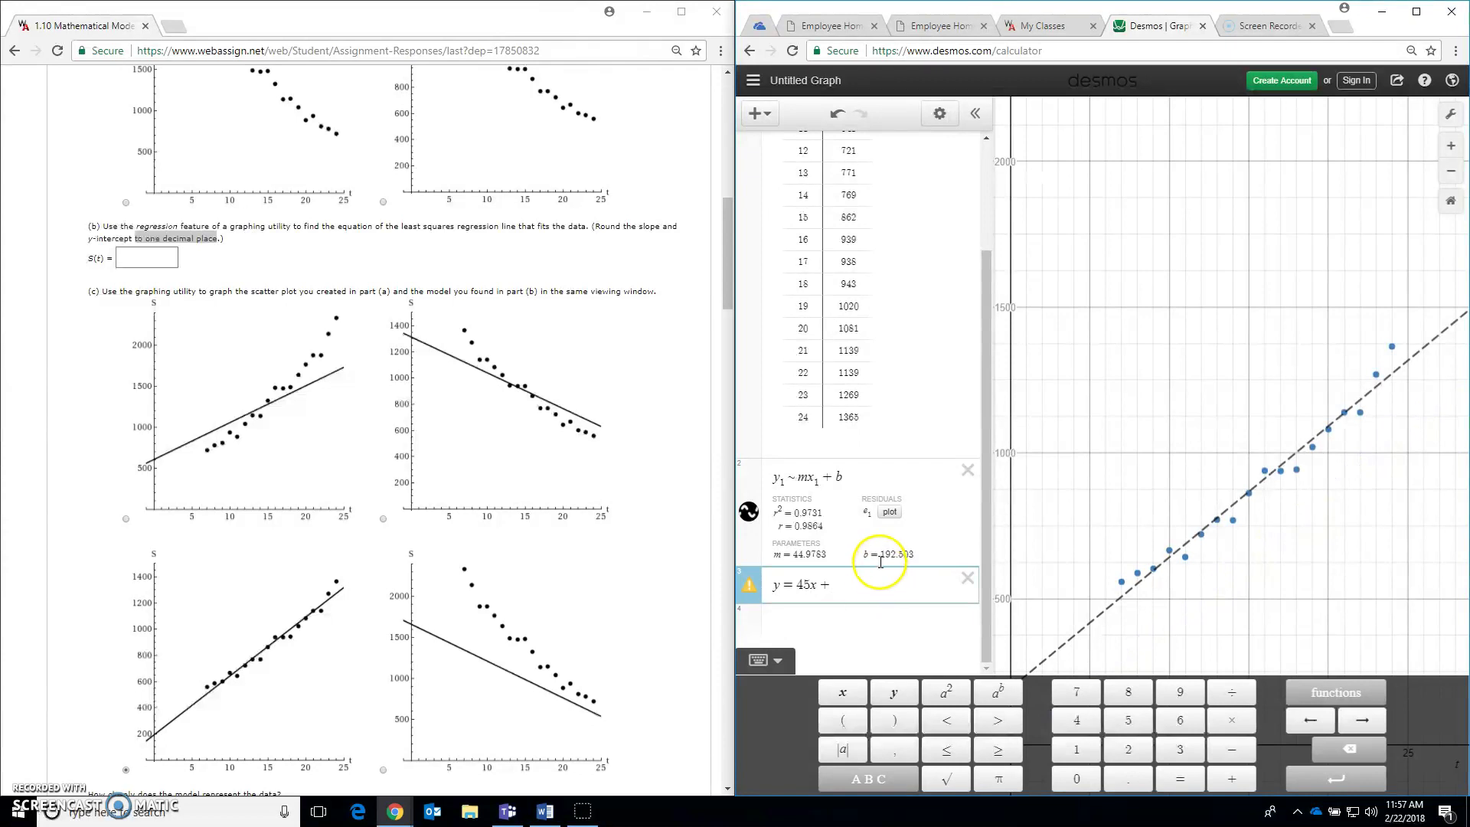
text(19)
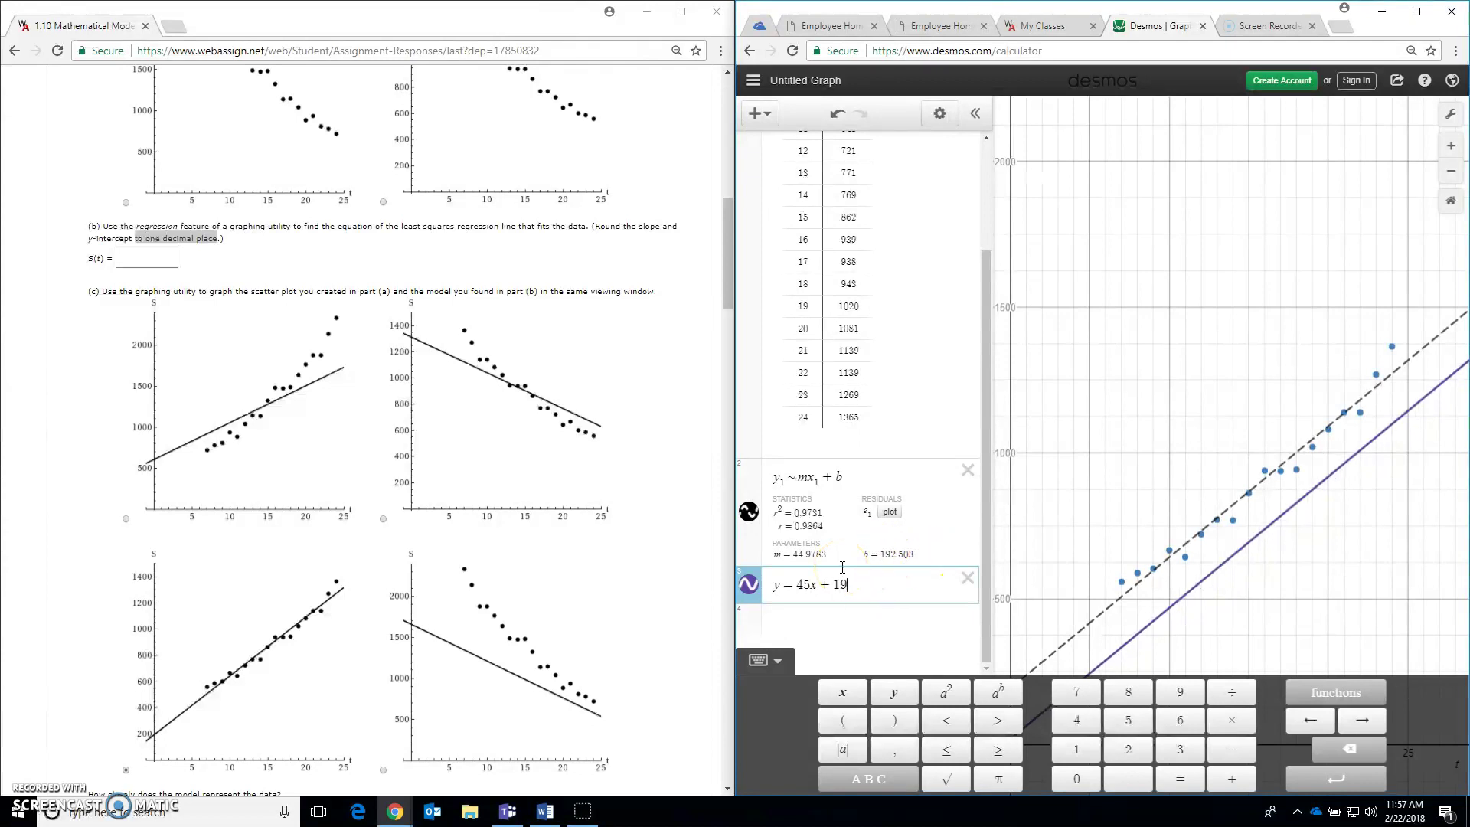
text(2.5)
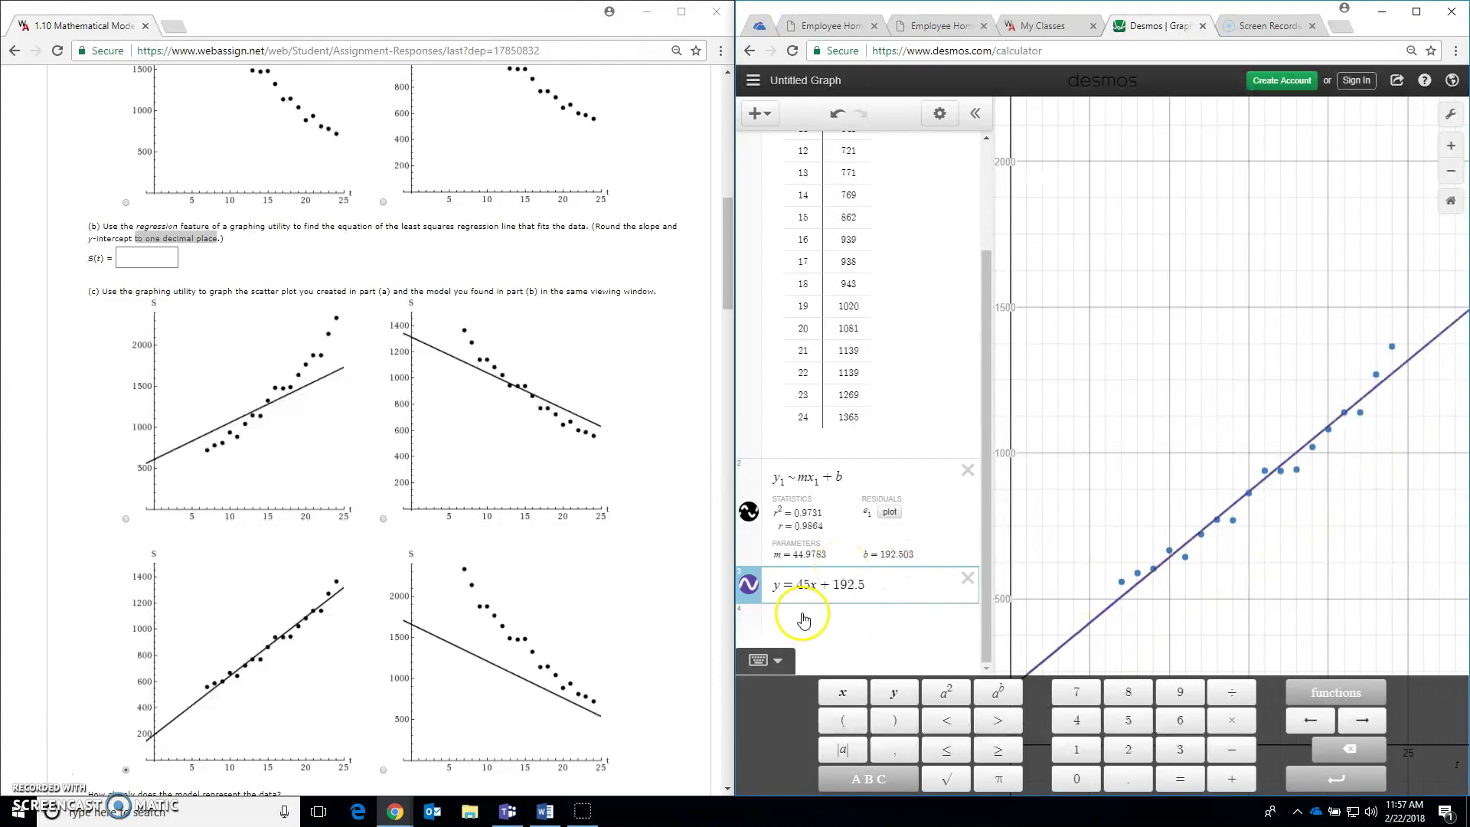
- Toggle the line y = 45x + 192.5 on and off to compare it with the dashed regression line, leaving it hidden
click(749, 584)
click(748, 705)
click(749, 705)
click(749, 705)
click(749, 705)
click(749, 705)
click(749, 705)
click(749, 705)
click(748, 704)
click(749, 705)
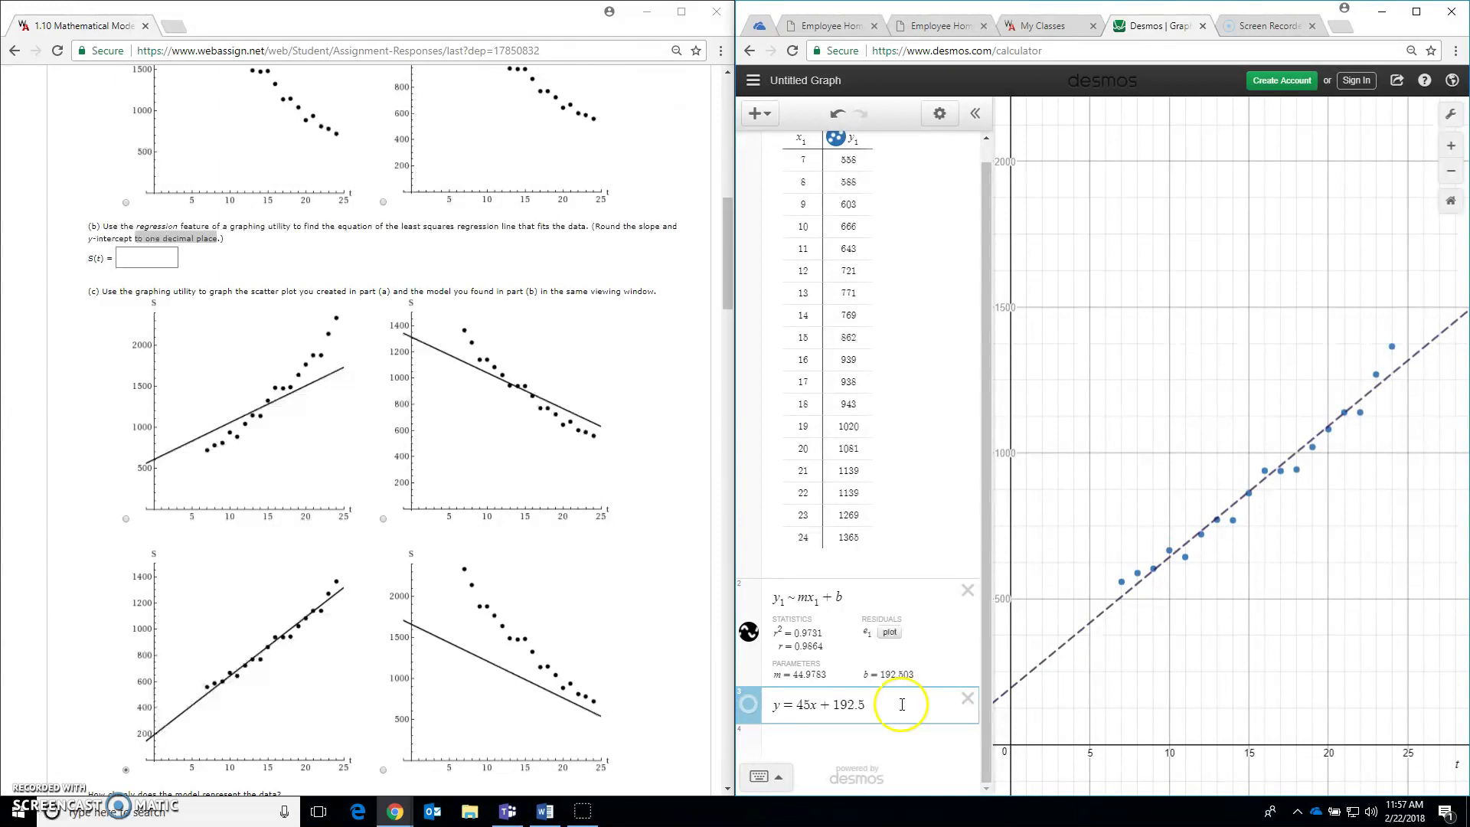
- Enter 45x + 192.5 as the S(t) answer in part (b) and submit the question's answers
click(836, 705)
click(864, 596)
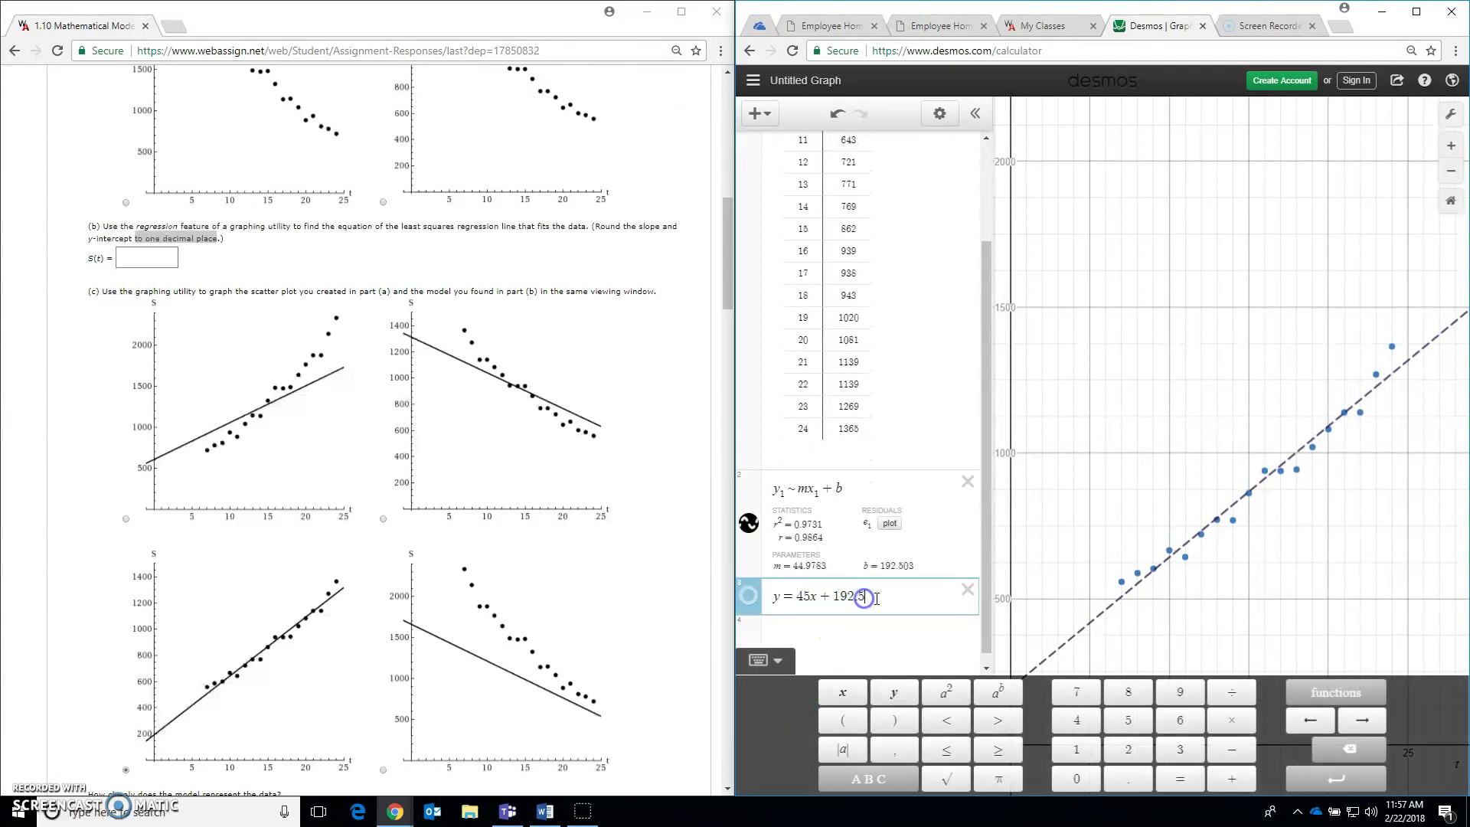
click(155, 257)
click(137, 261)
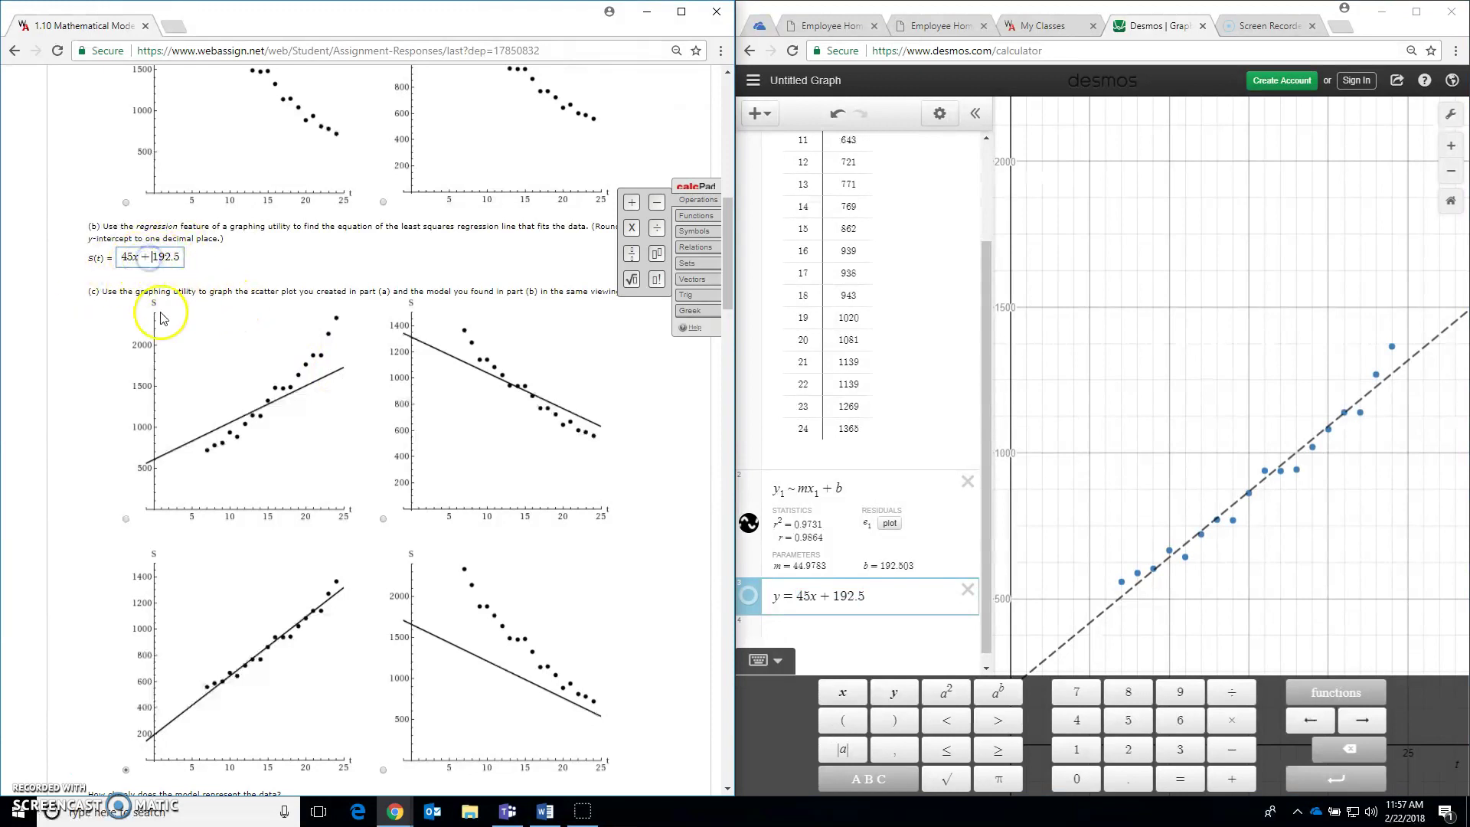
scroll(153, 329, down, 4)
click(100, 658)
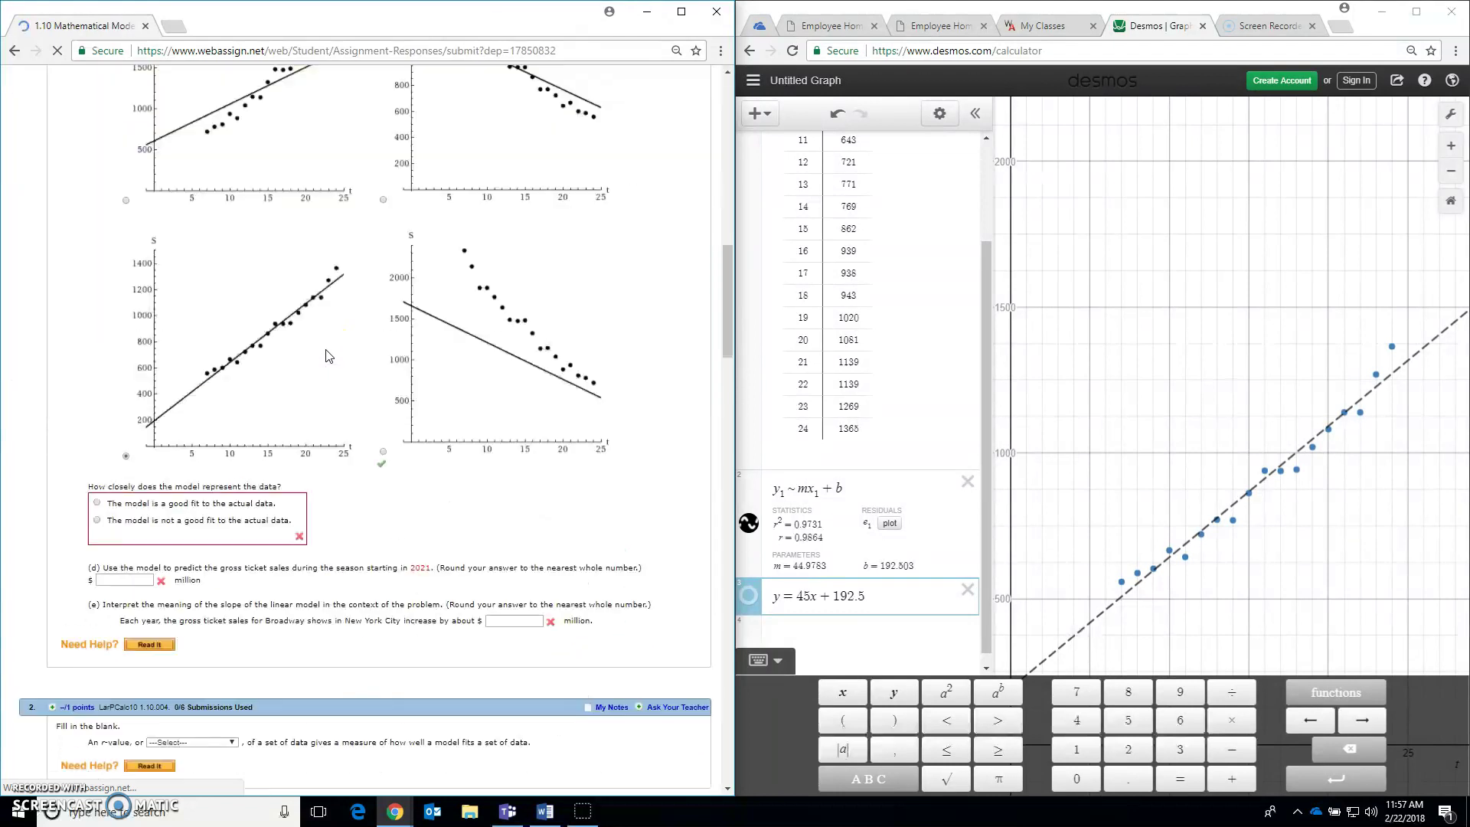
- Examine how the part (b) answer was graded and highlight the S(t) label to check which variable it requires
scroll(323, 363, up, 4)
scroll(323, 362, up, 3)
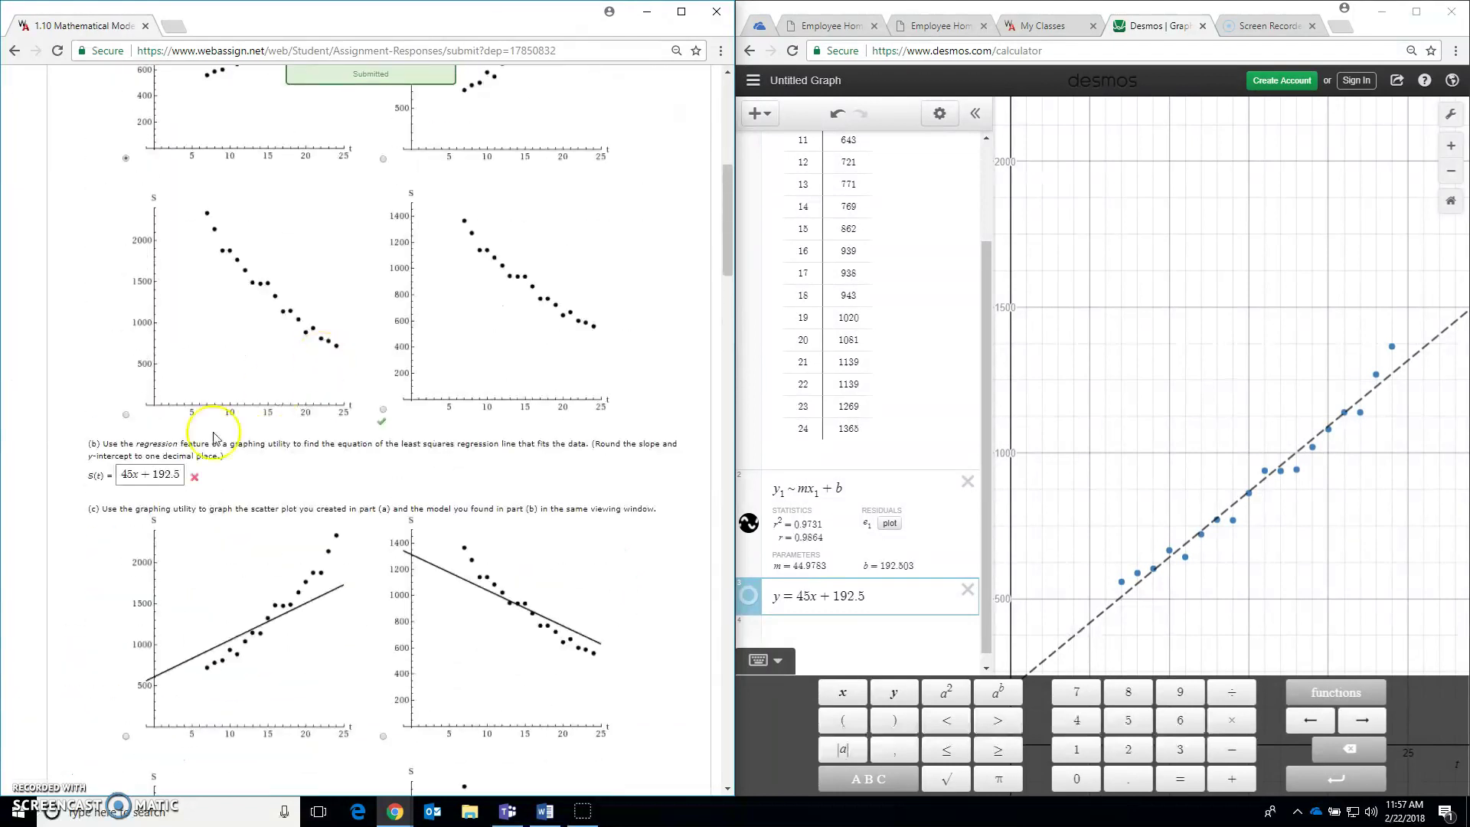
drag(121, 474, 159, 475)
click(154, 474)
drag(80, 476, 98, 476)
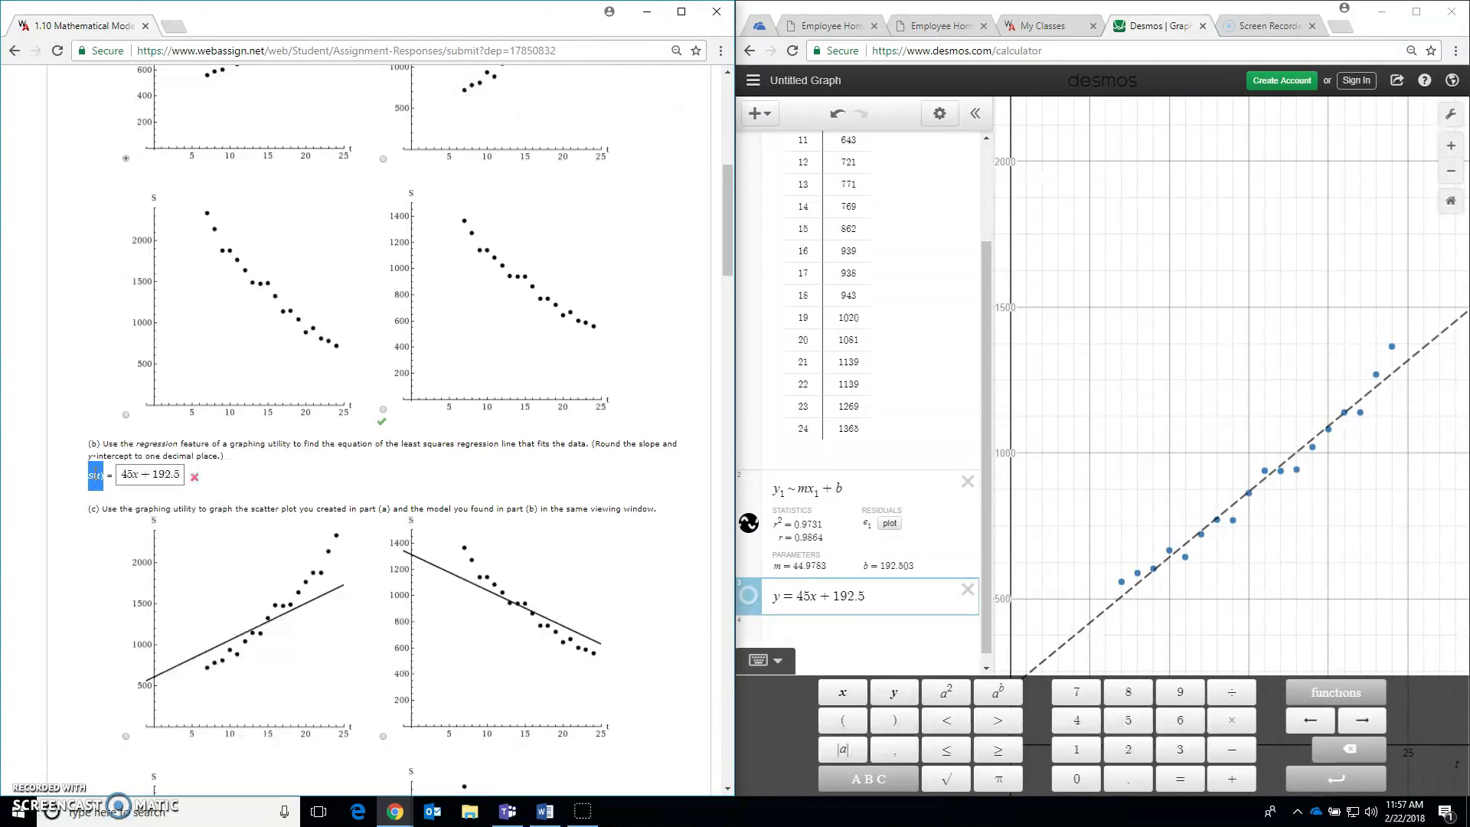
- Correct the part (b) answer to use the variable t, as 45t + 192.5, resubmit the question and check its grading
click(142, 474)
key(BackSpace)
text(t)
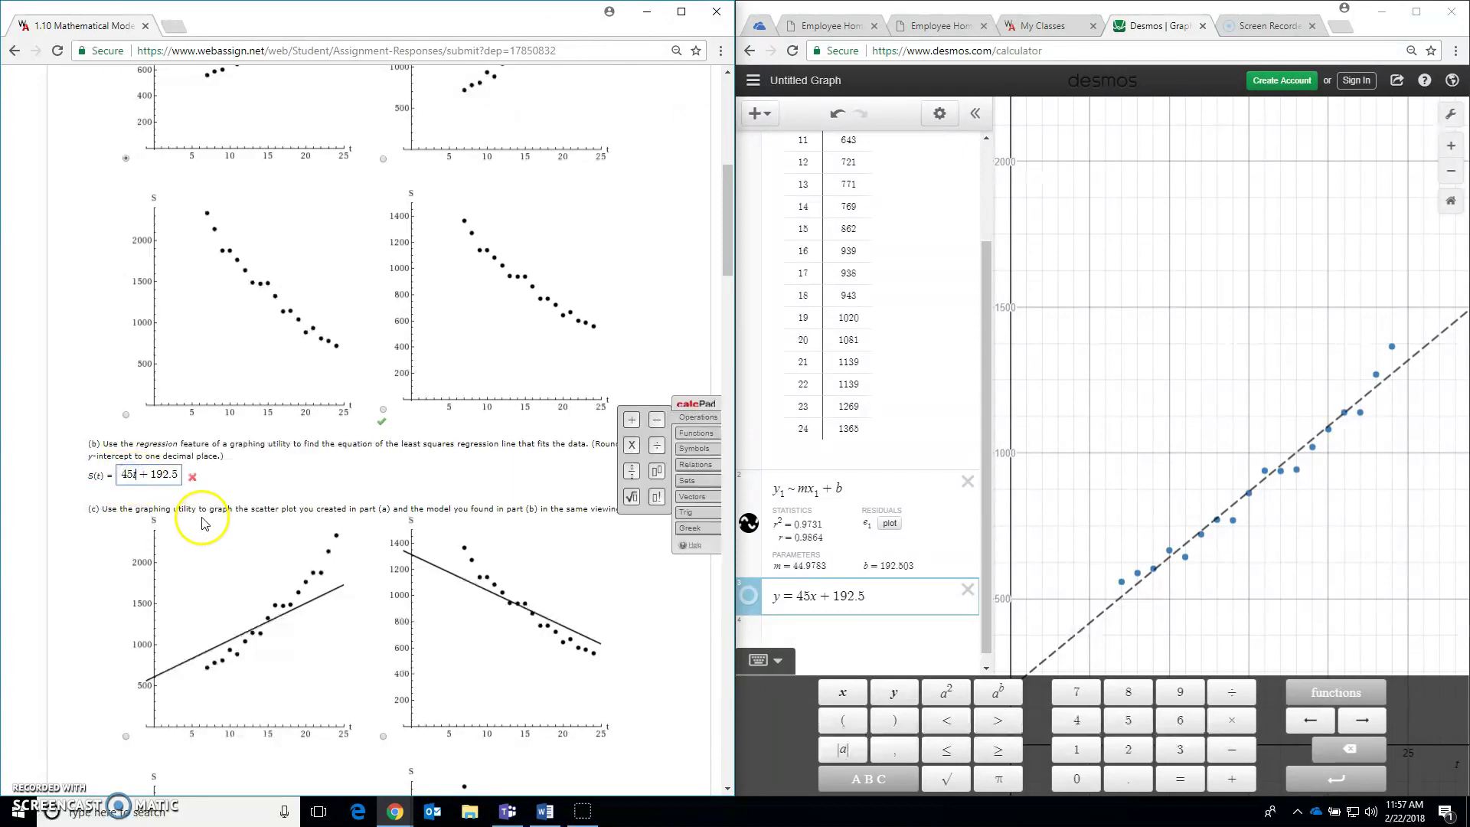
scroll(220, 486, down, 1)
scroll(218, 487, down, 5)
click(86, 601)
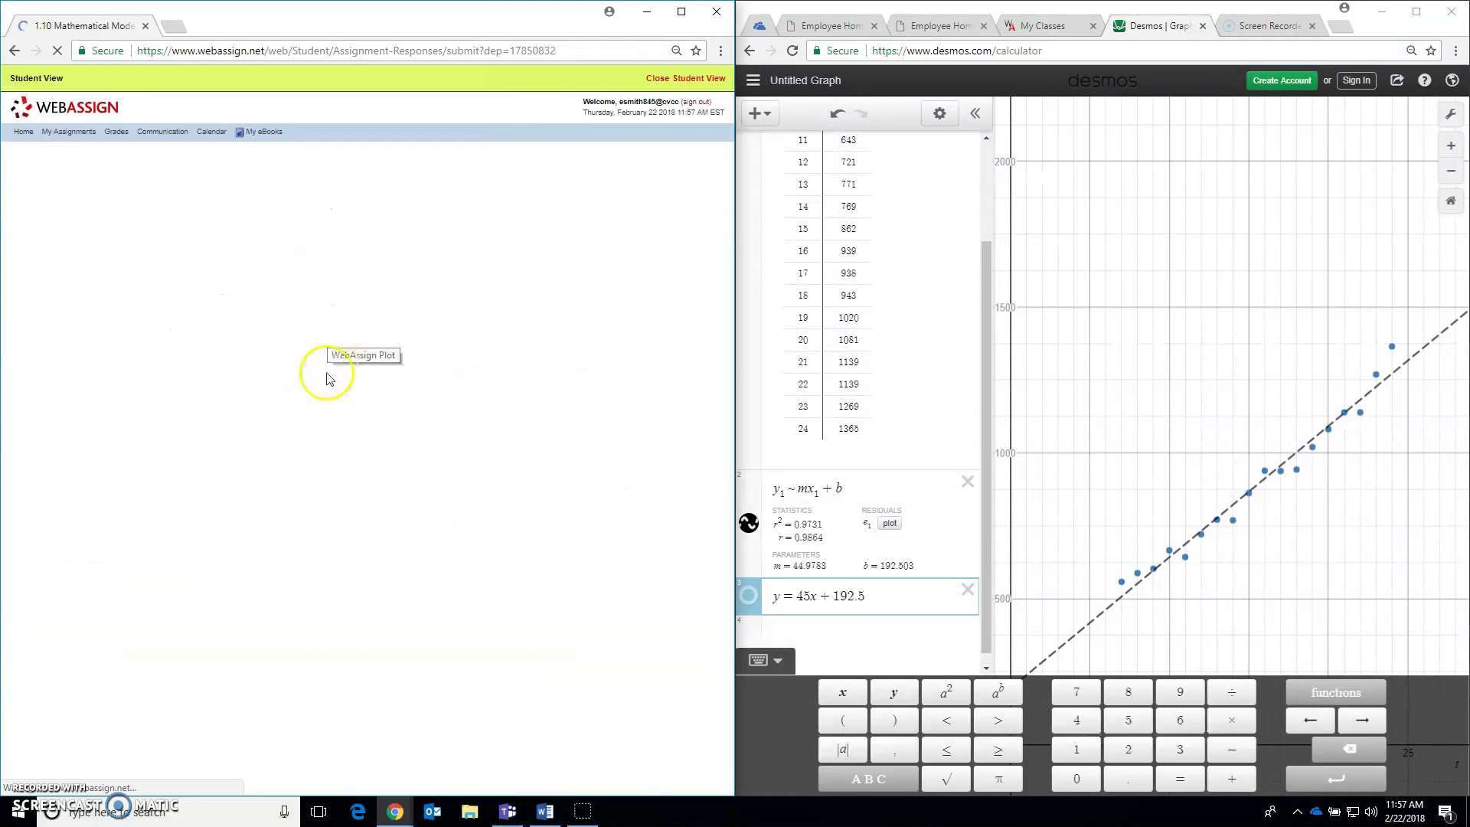
scroll(325, 379, down, 9)
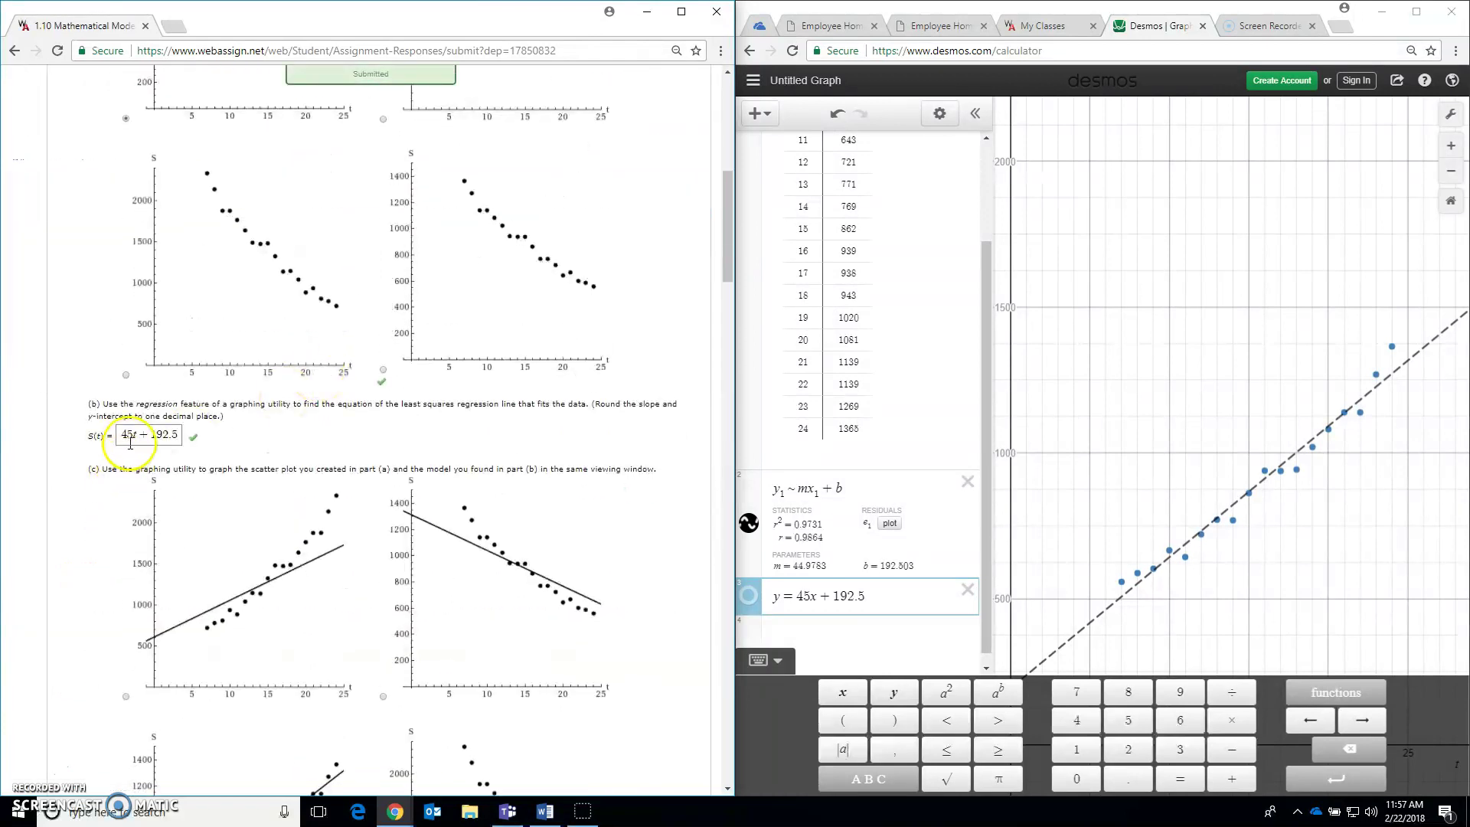
click(165, 440)
click(267, 443)
- Answer the question on how closely the model represents the data with "The model is a good fit to the actual data."
scroll(264, 440, down, 3)
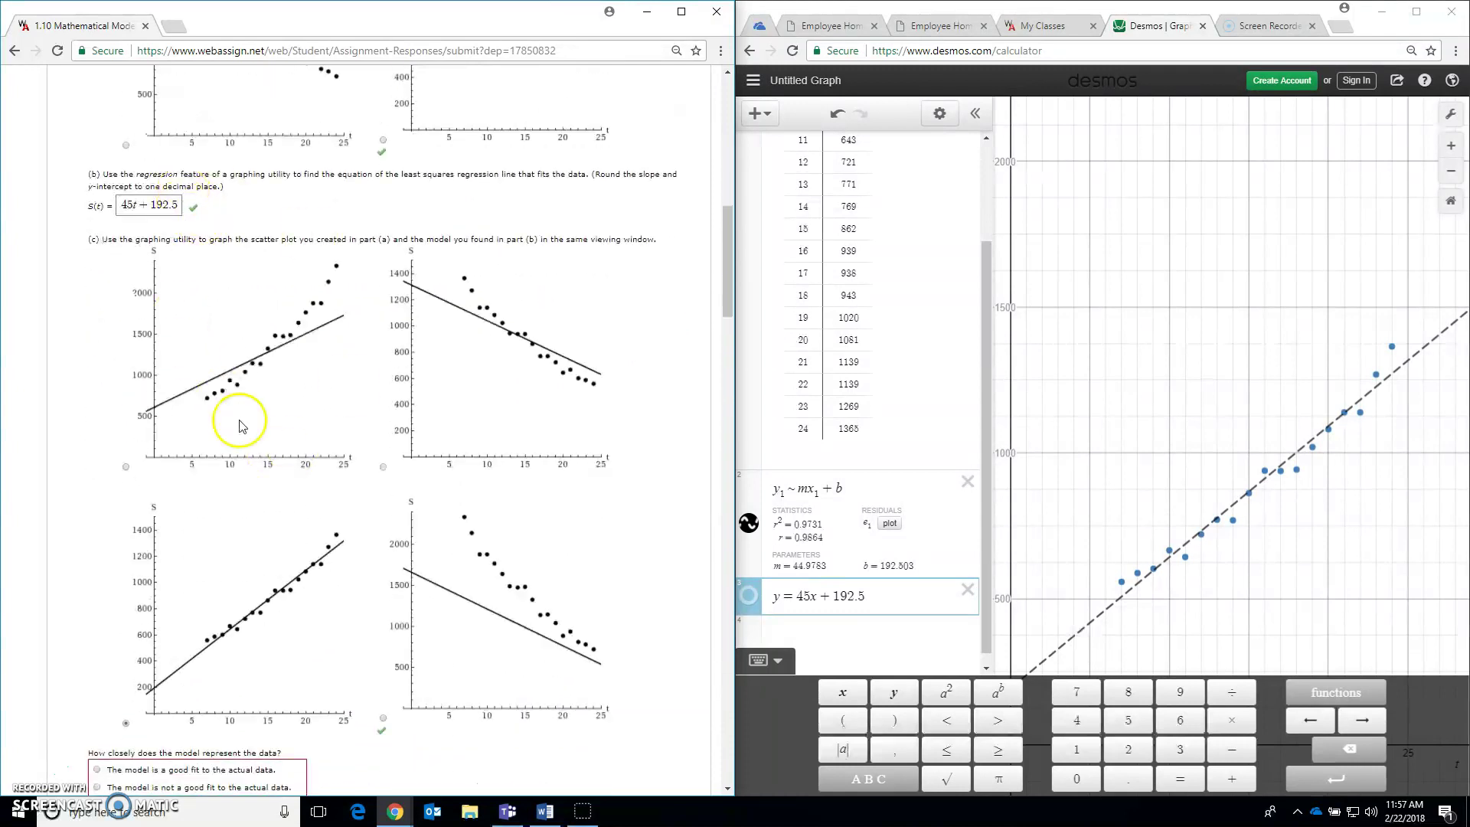
scroll(296, 558, down, 2)
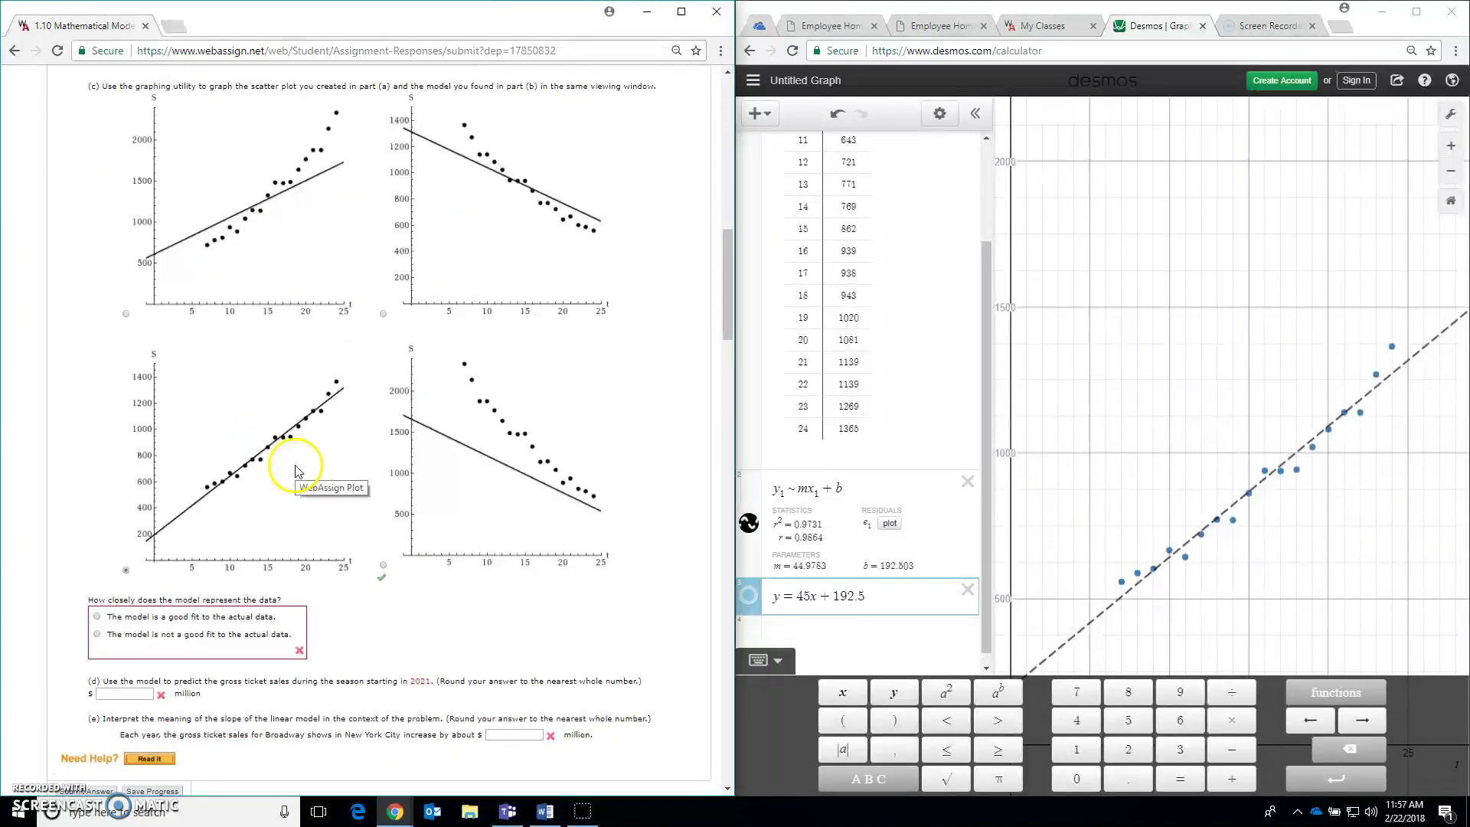
scroll(298, 471, down, 2)
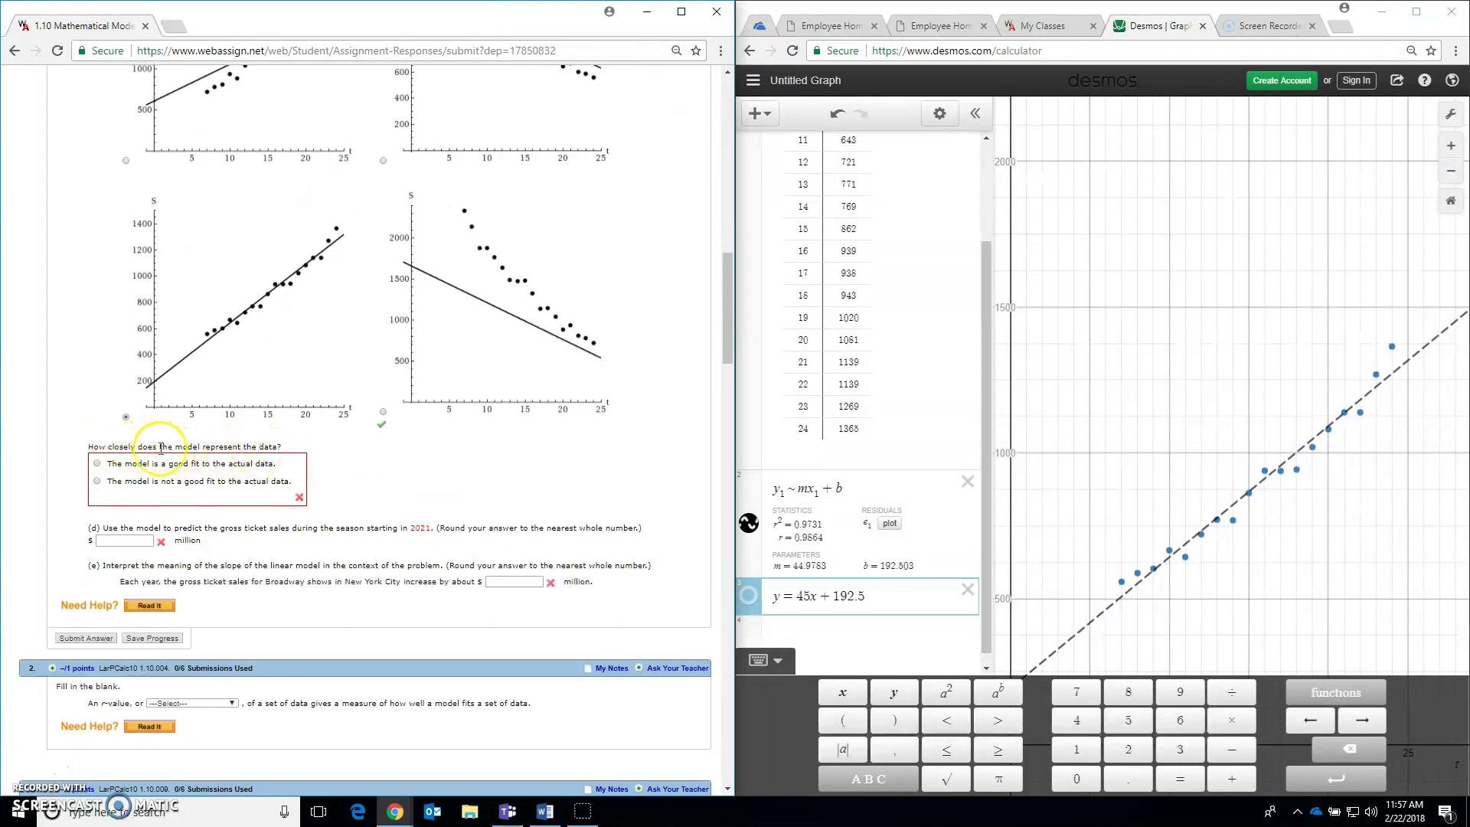
click(194, 464)
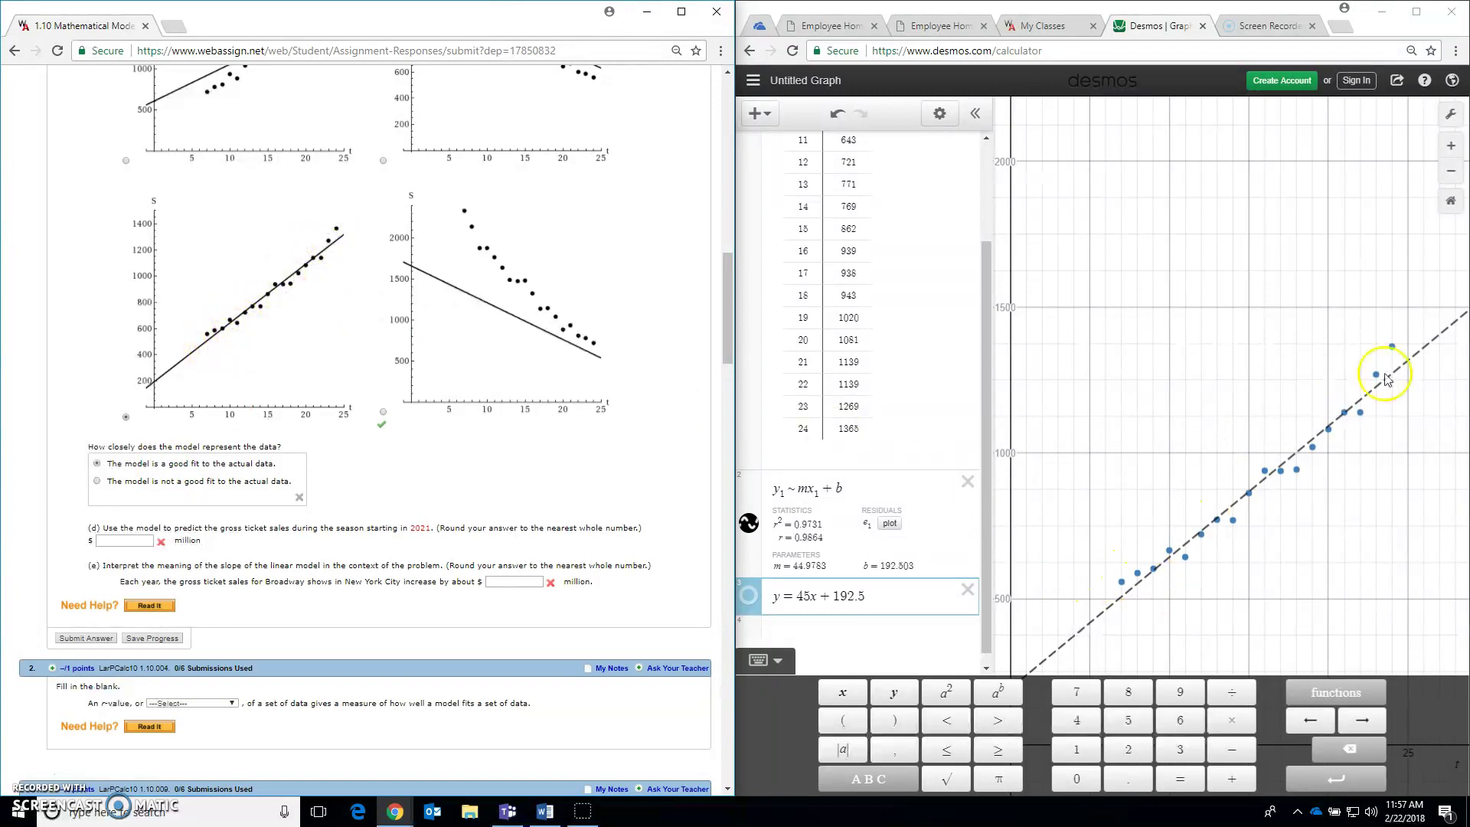
- In Desmos, highlight the regression's correlation coefficient r and enlarge the page to read the statistics
click(809, 538)
click(825, 646)
key(ctrl+plus)
key(ctrl+plus)
key(ctrl+plus)
key(ctrl+plus)
key(ctrl+plus)
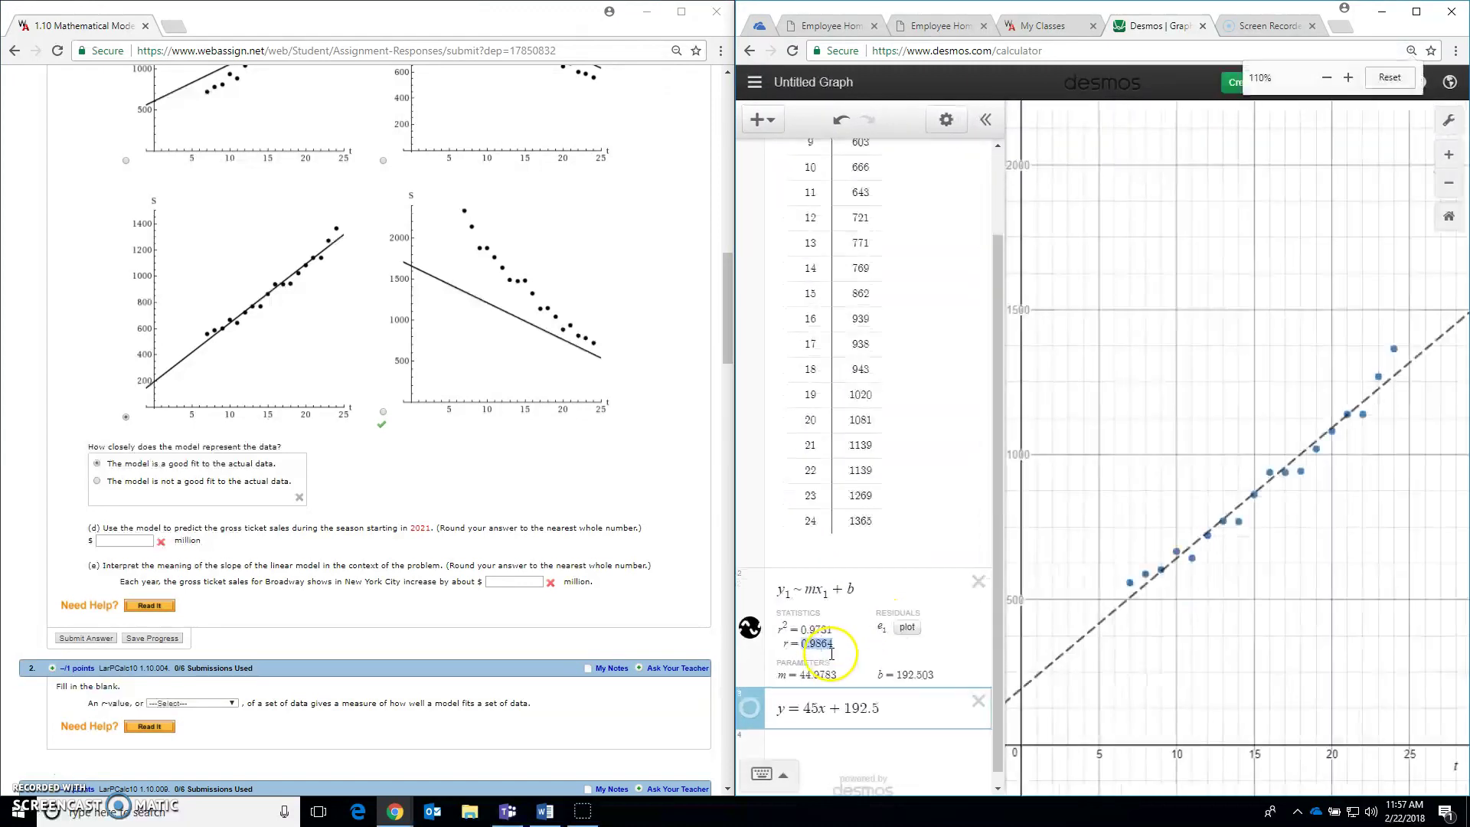
key(ctrl+plus)
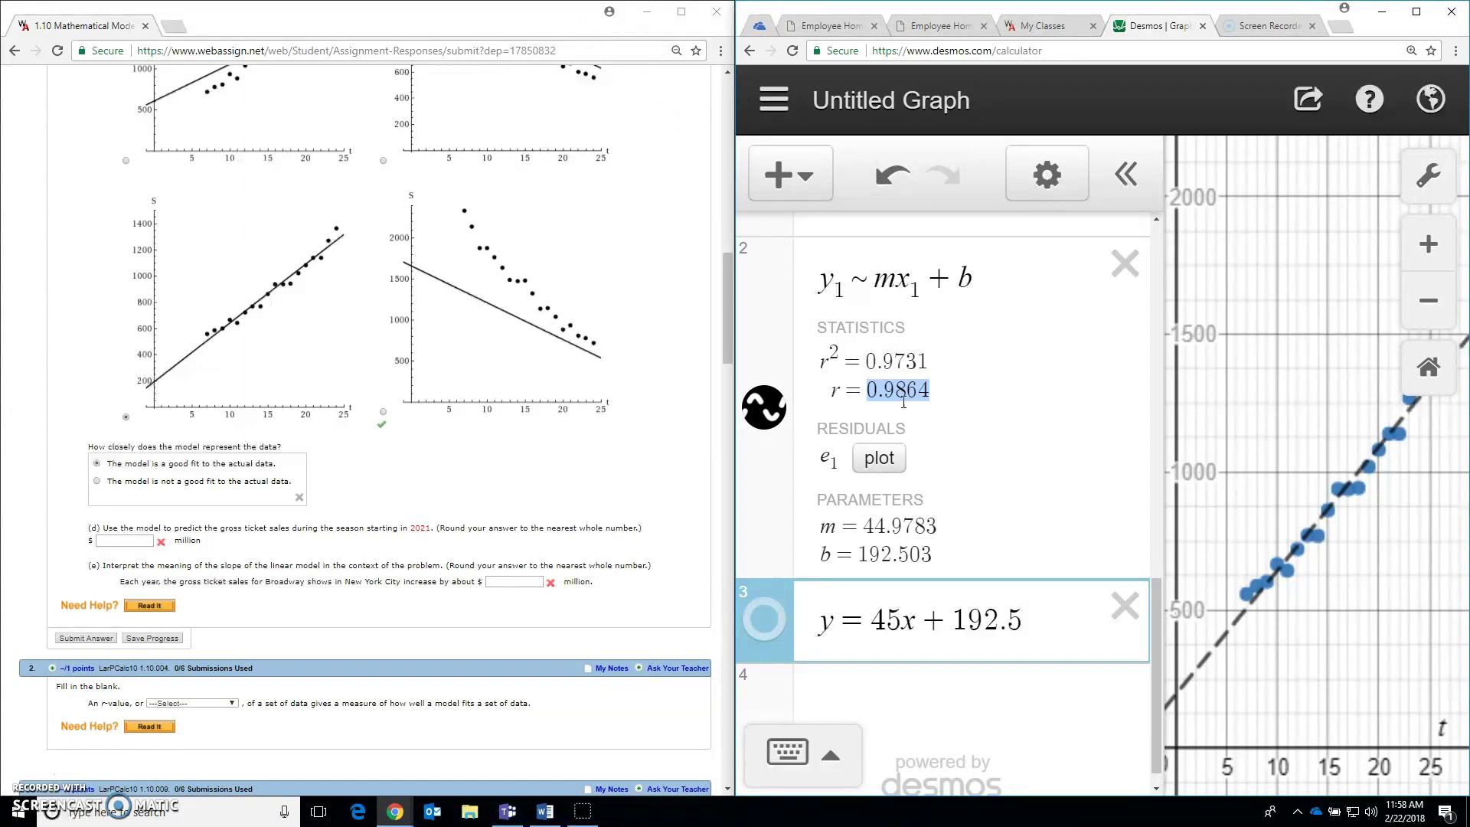
- Highlight the year 2021 in part (d) and examine the x values in the Desmos table to see how they represent years
click(134, 467)
scroll(163, 488, down, 1)
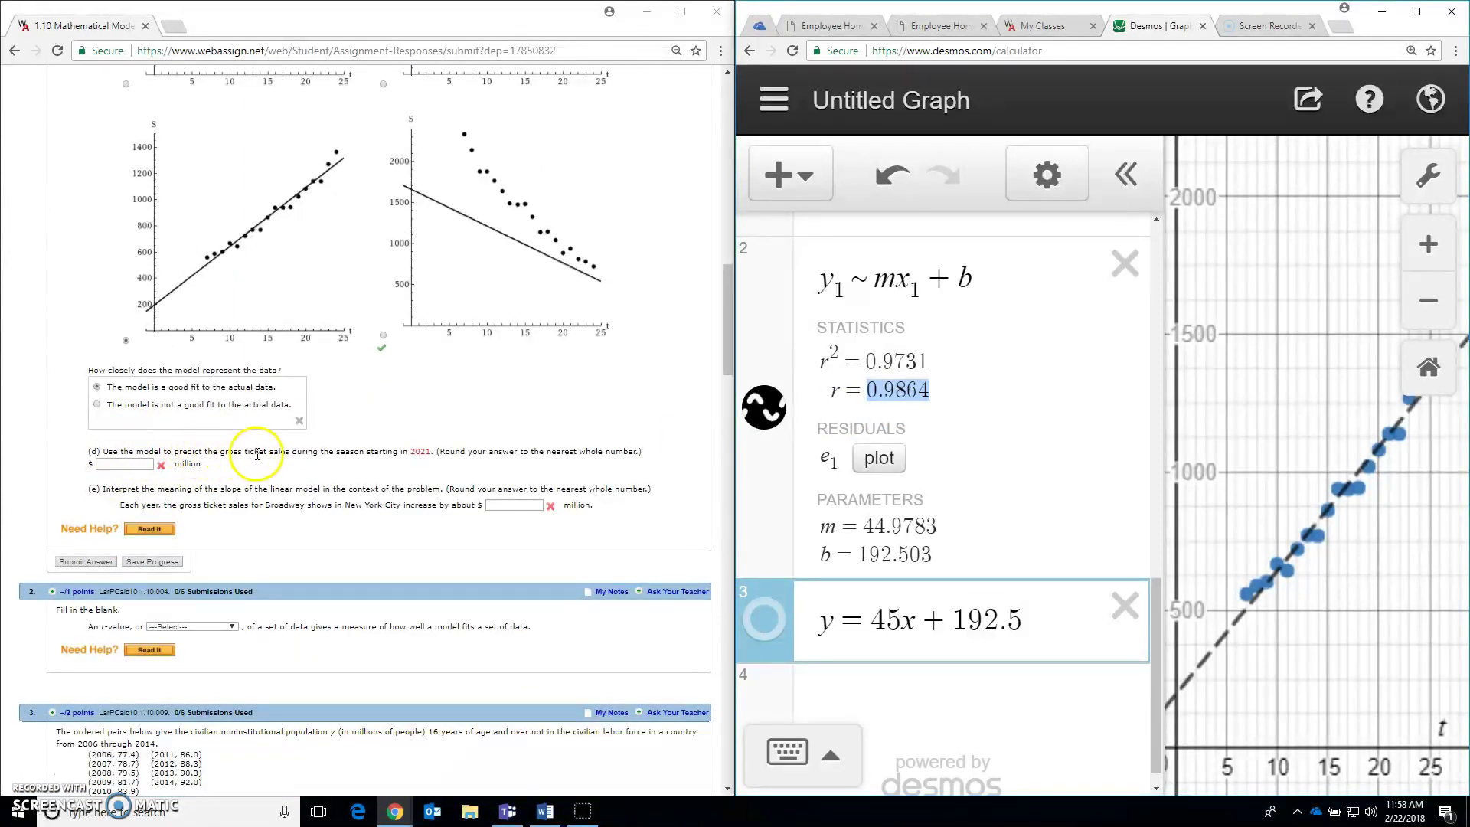
double_click(420, 452)
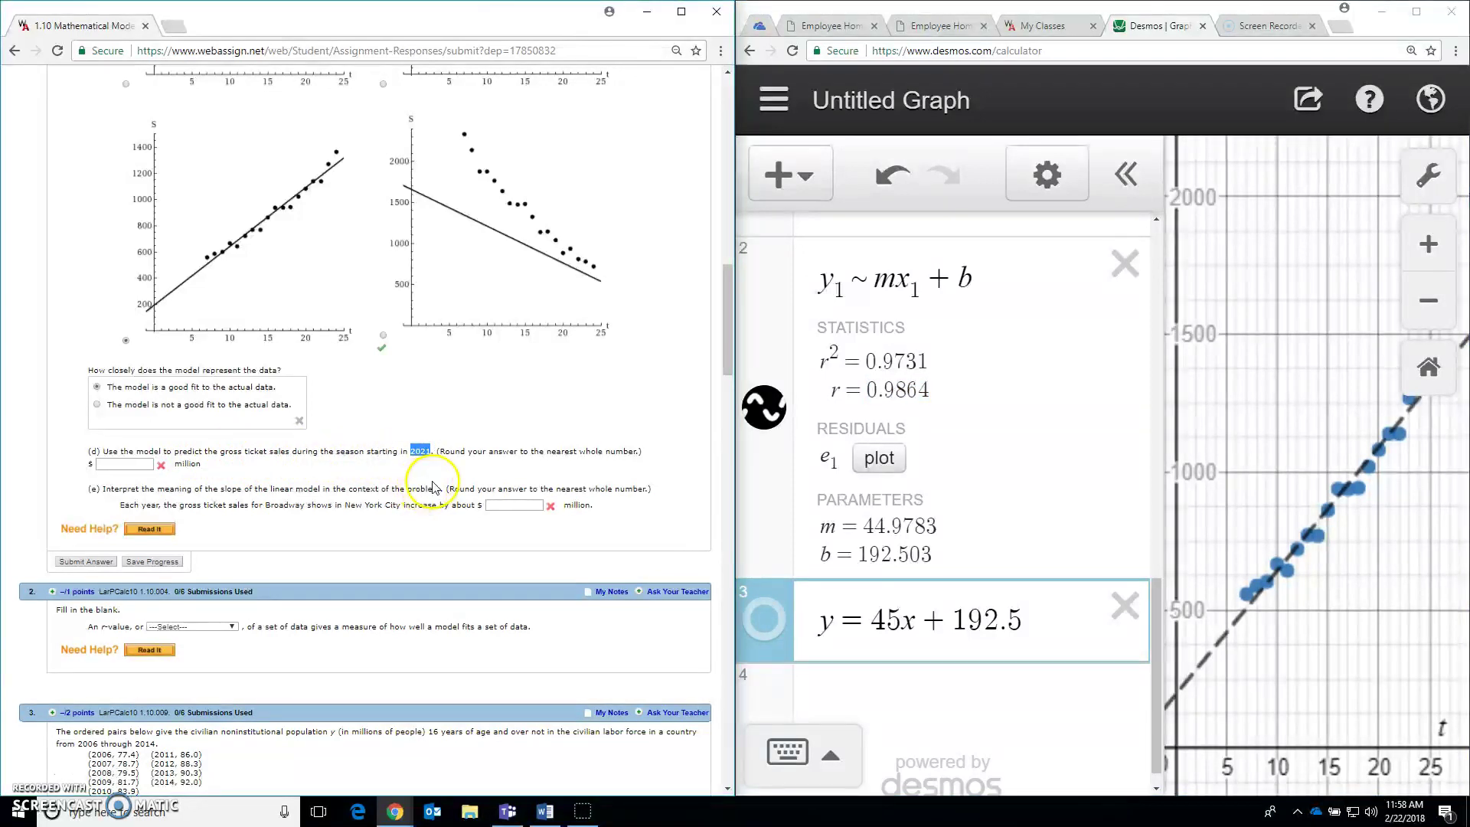
scroll(935, 516, up, 10)
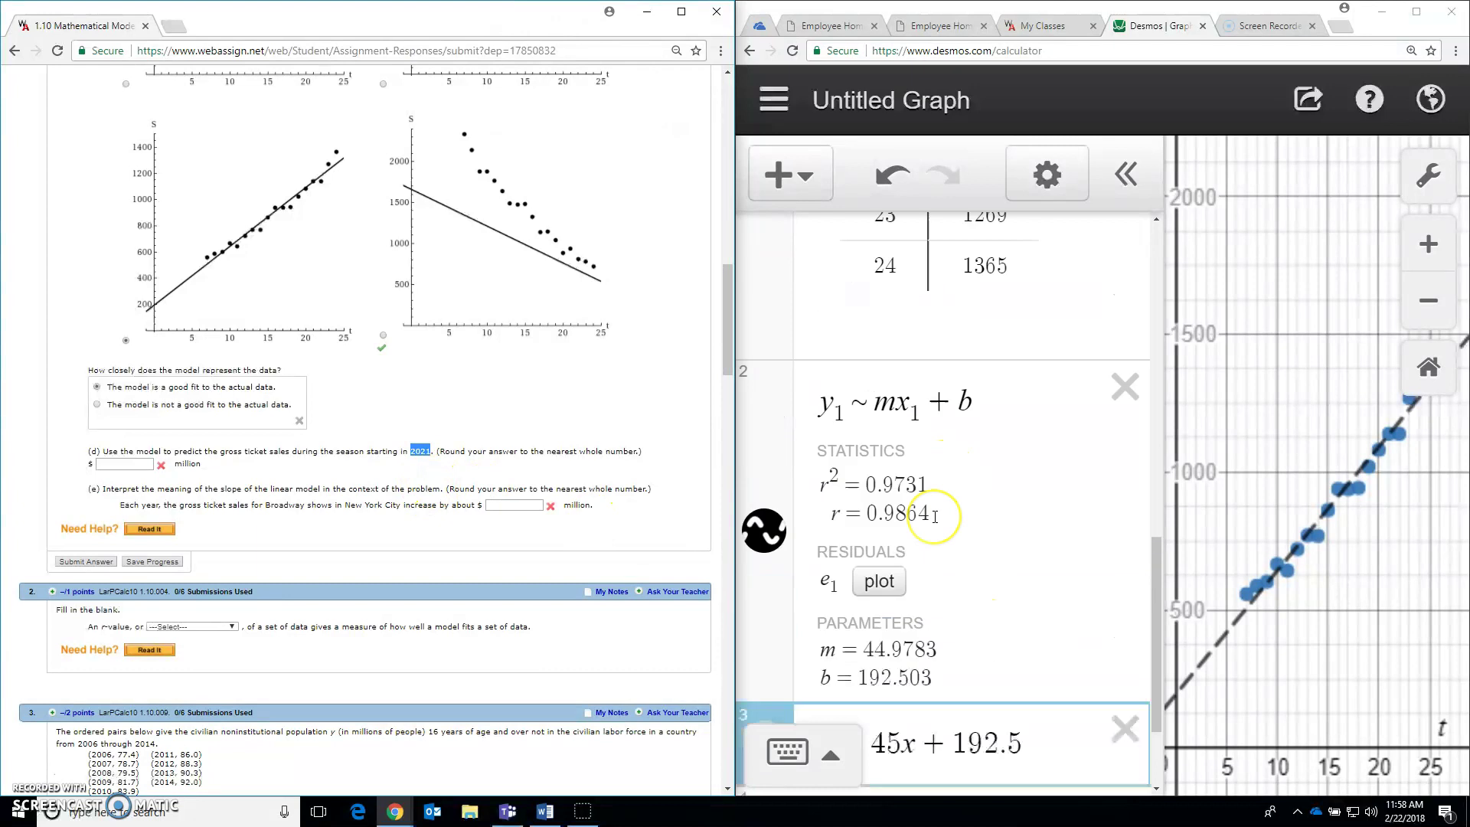
scroll(934, 516, up, 4)
click(894, 330)
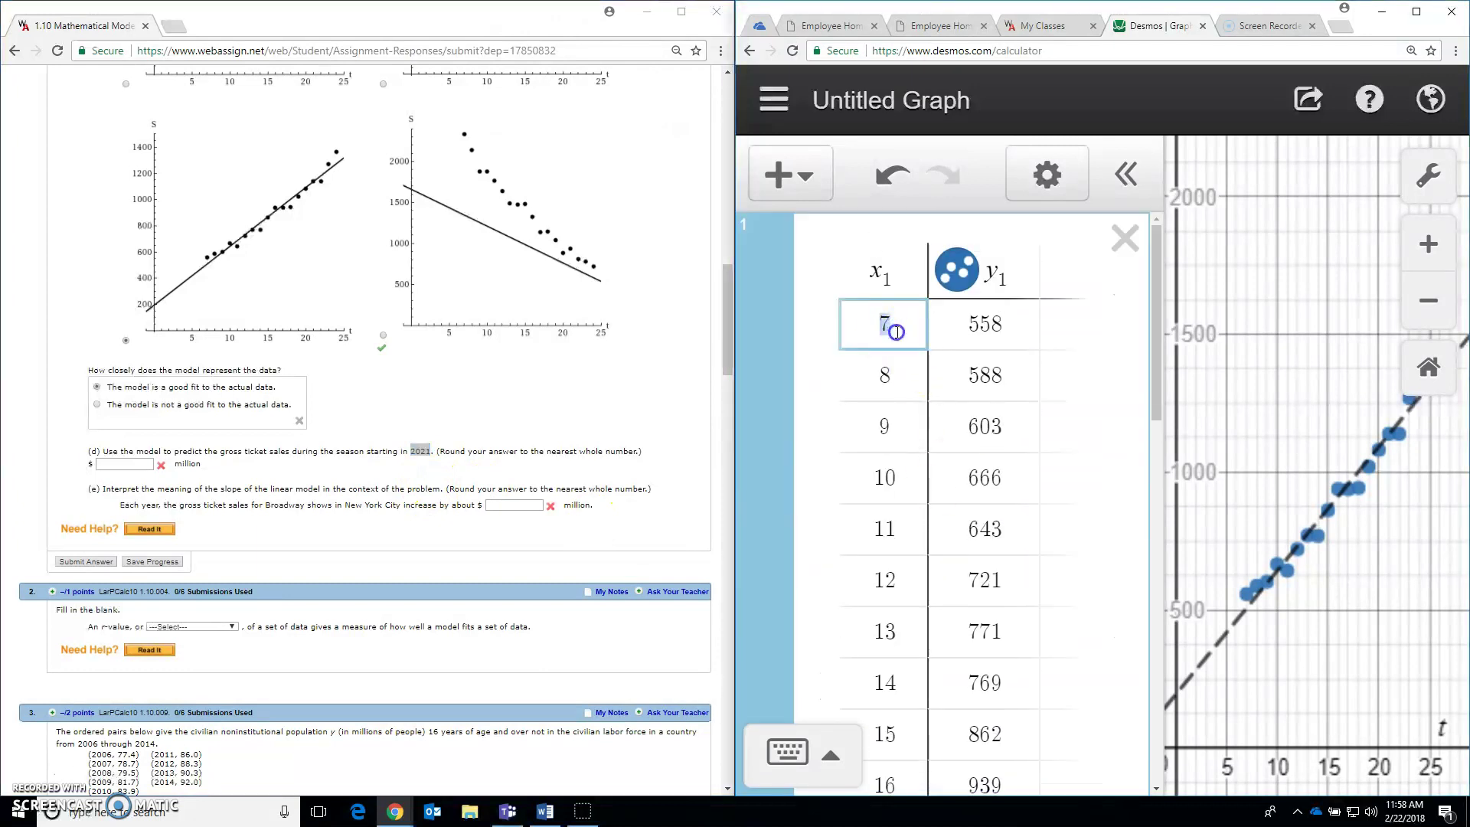
click(827, 501)
scroll(896, 348, down, 12)
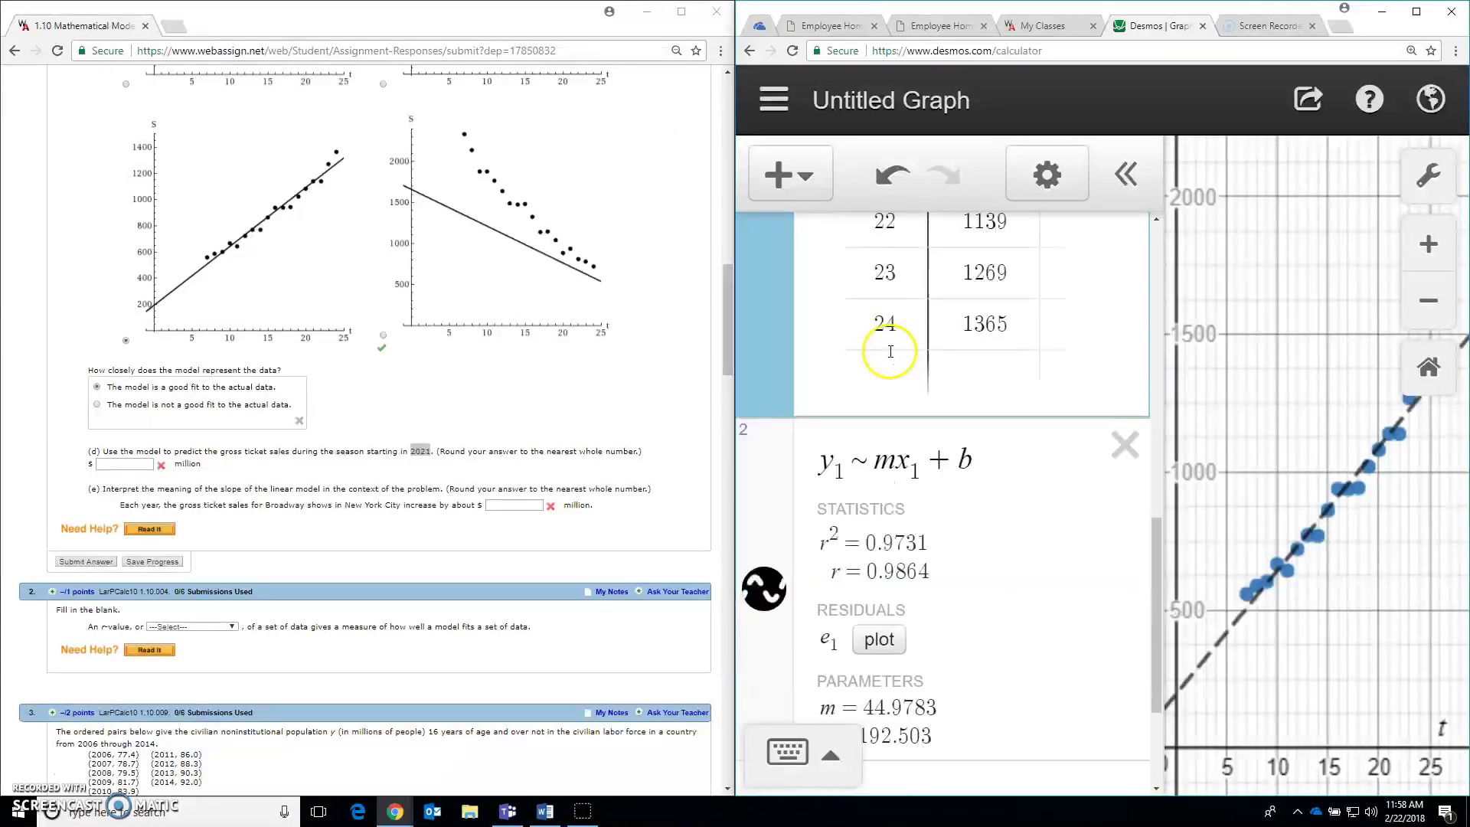
scroll(903, 438, down, 1)
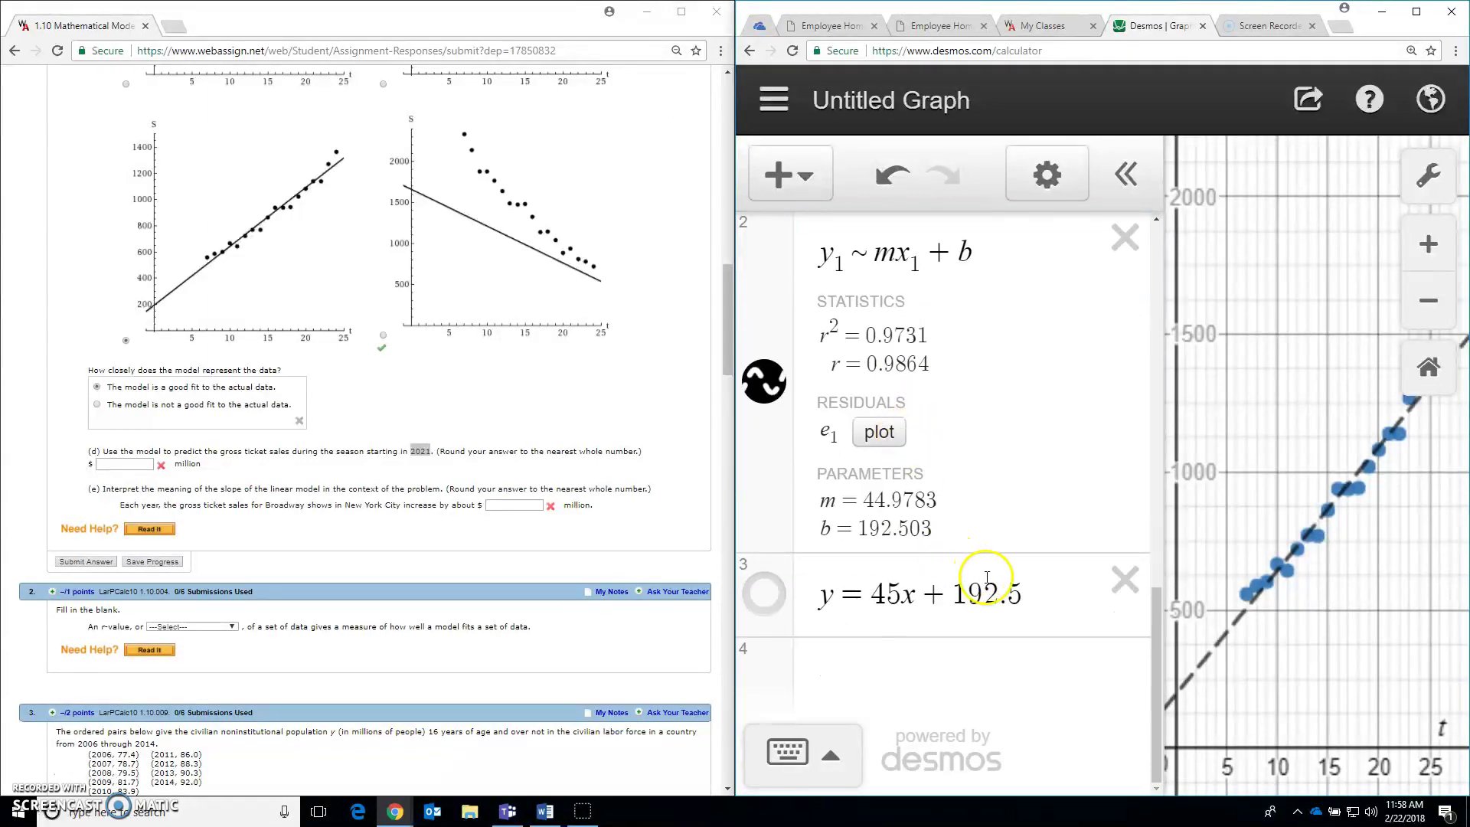
- Calculate the t value for the 2021 season as 2021 − 1990 in a new expression below the line equation
click(1032, 584)
key(Return)
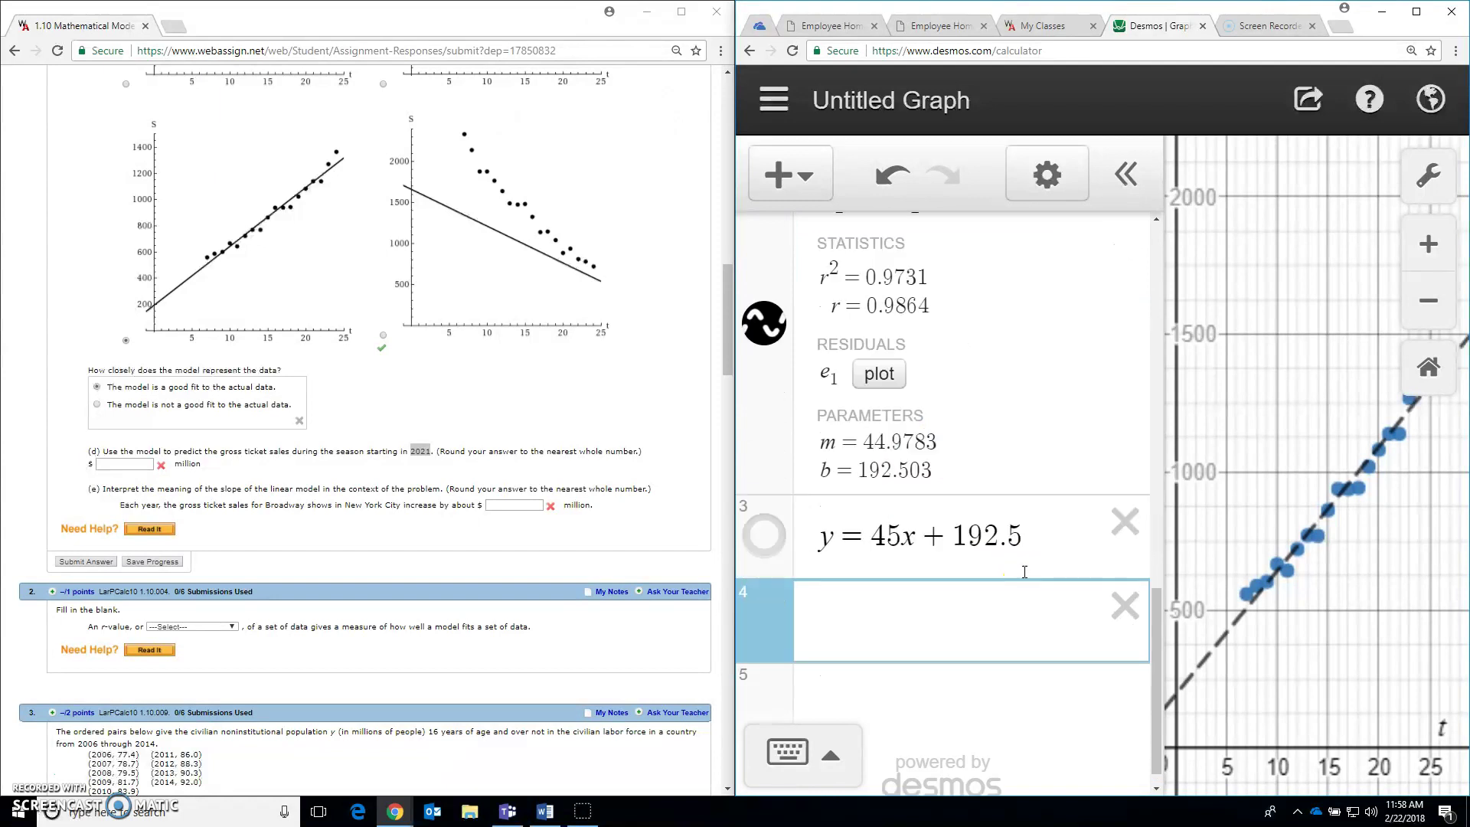
text(2021 −-1990)
click(1104, 633)
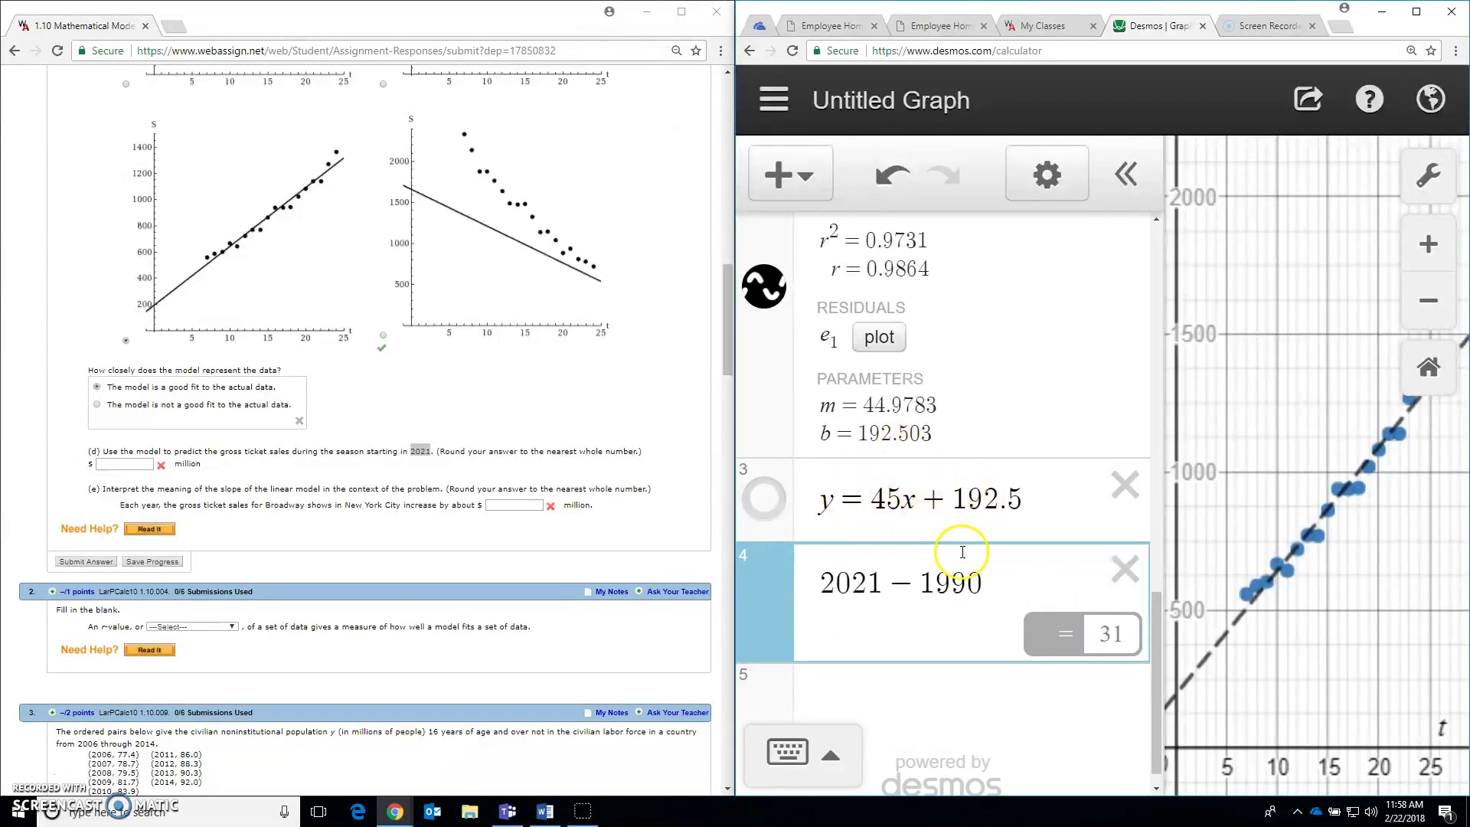
- Evaluate 45 · 31 + 192.5 in a new expression and enter 1587.5 as the WebAssign part (d) answer
key(Return)
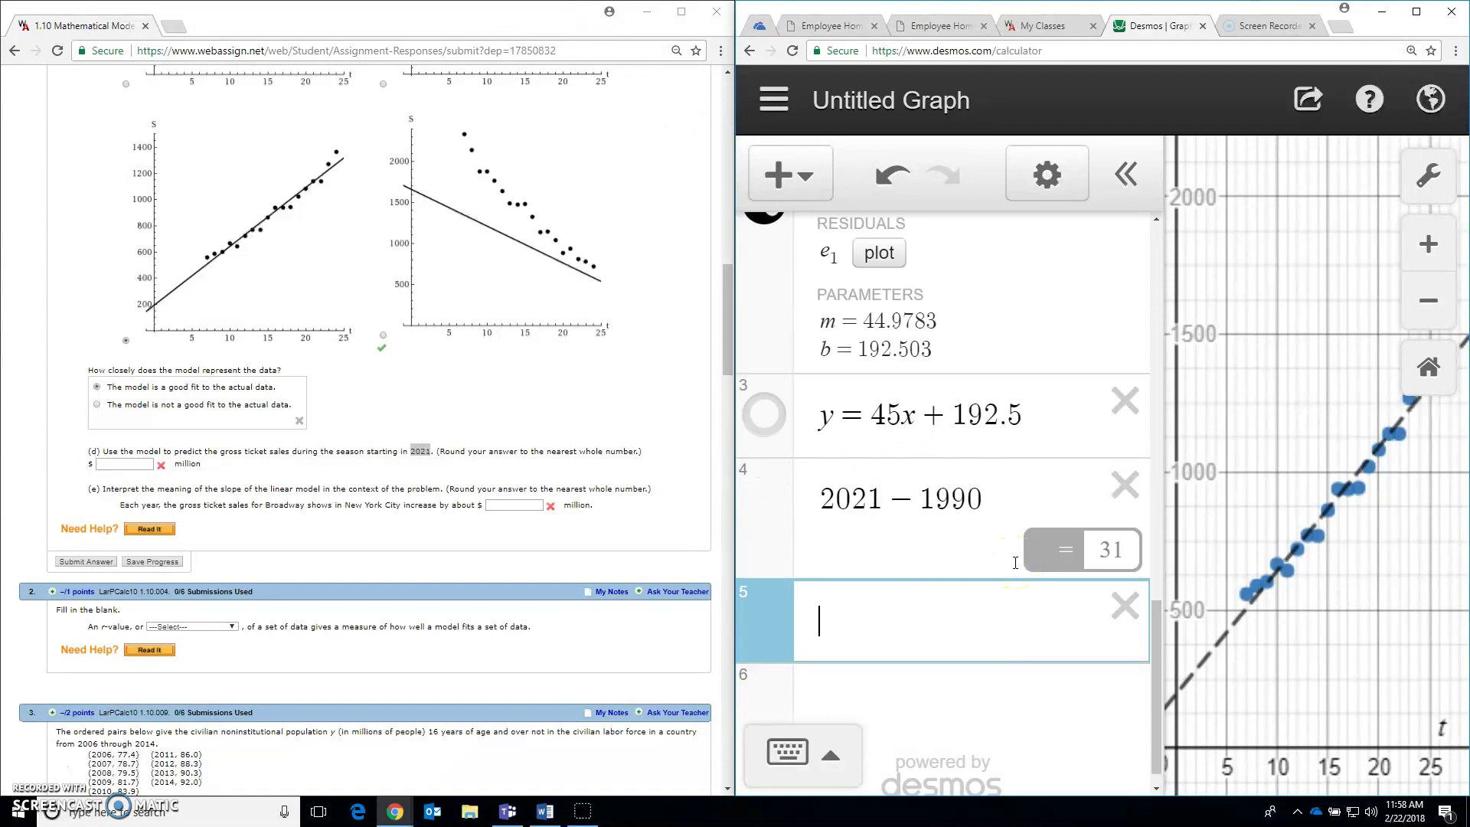
text(45*31)
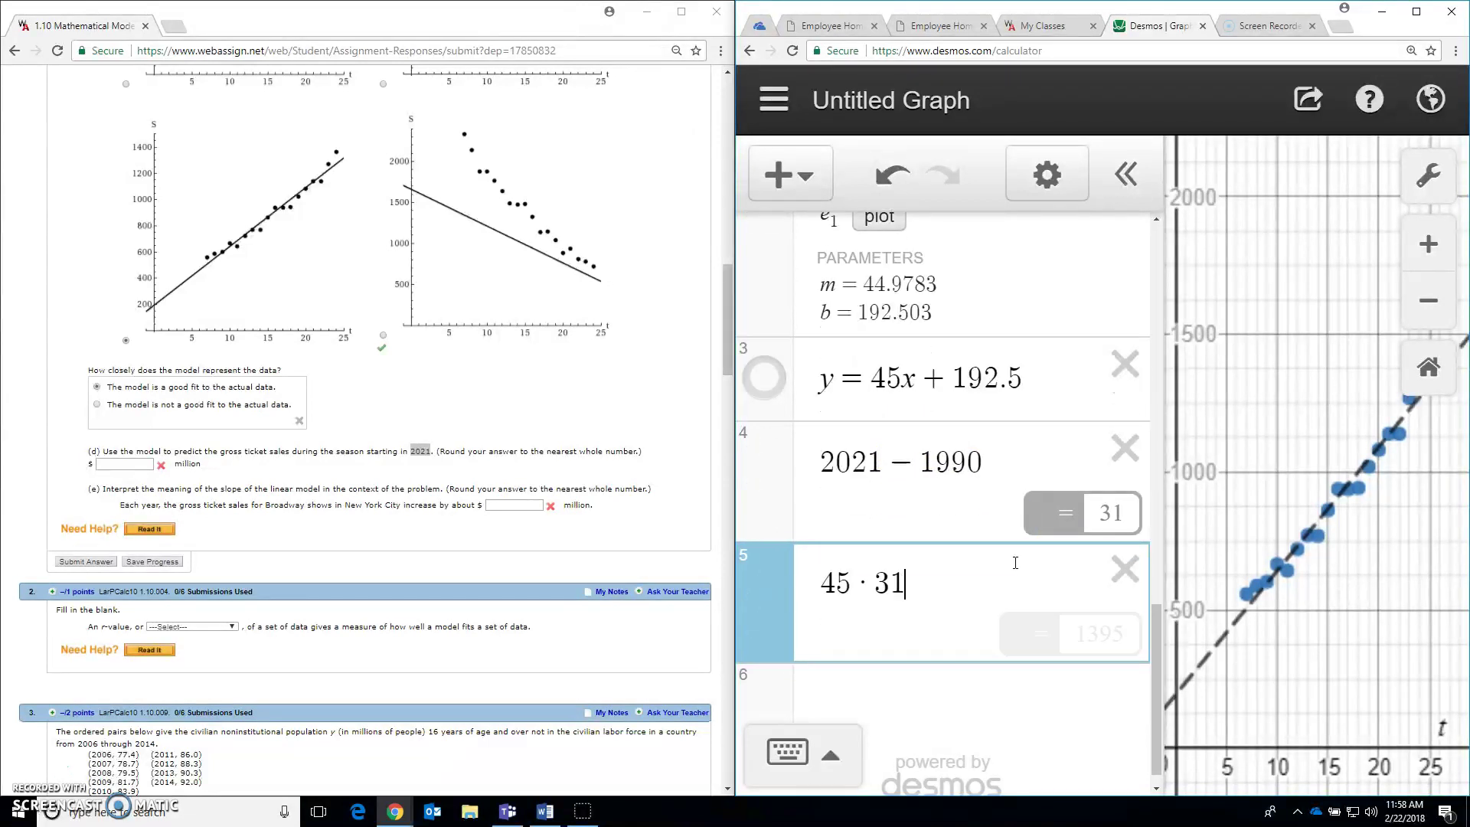
text(+192.5)
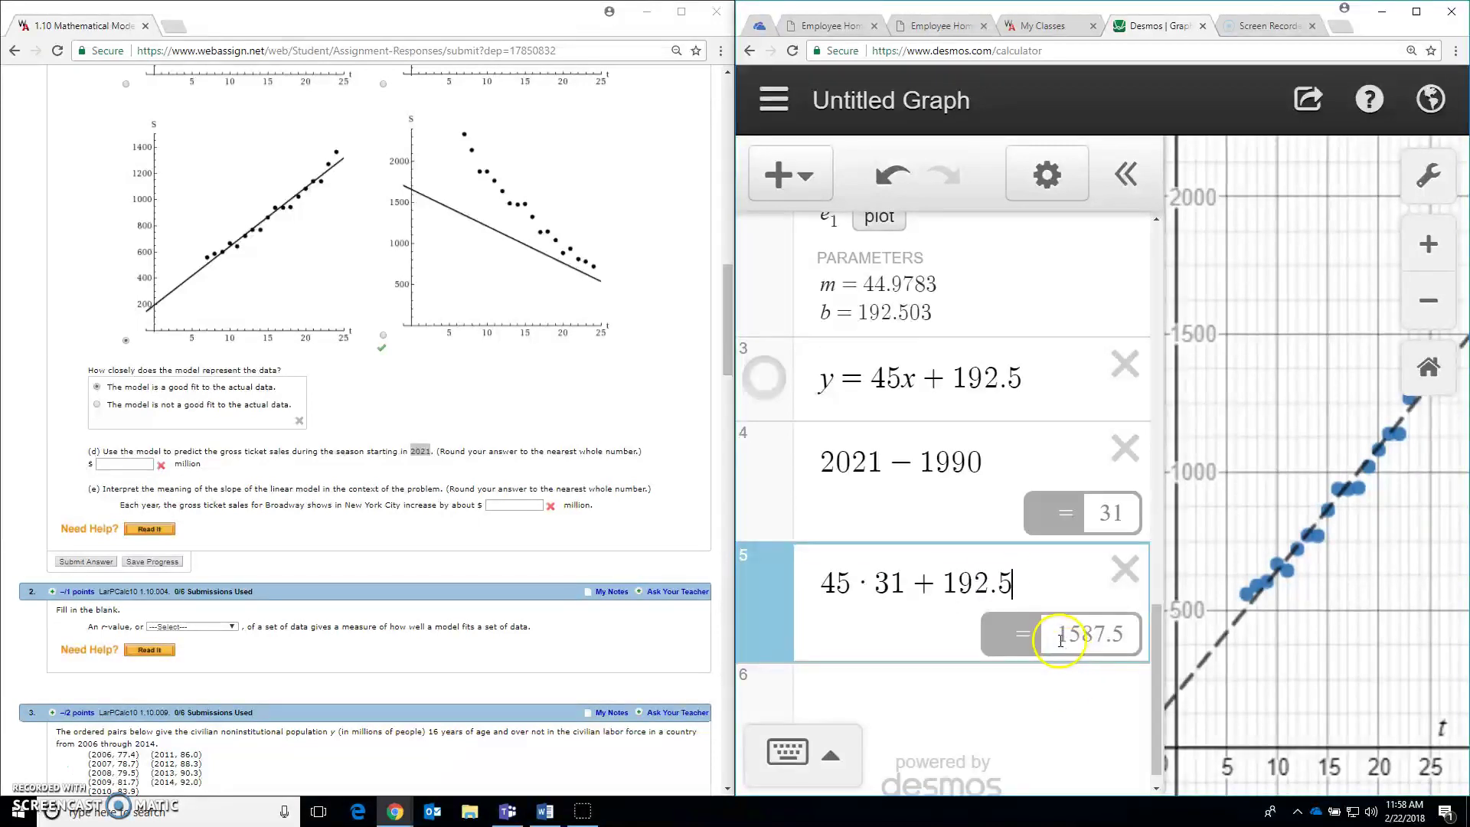
drag(1058, 634, 1104, 636)
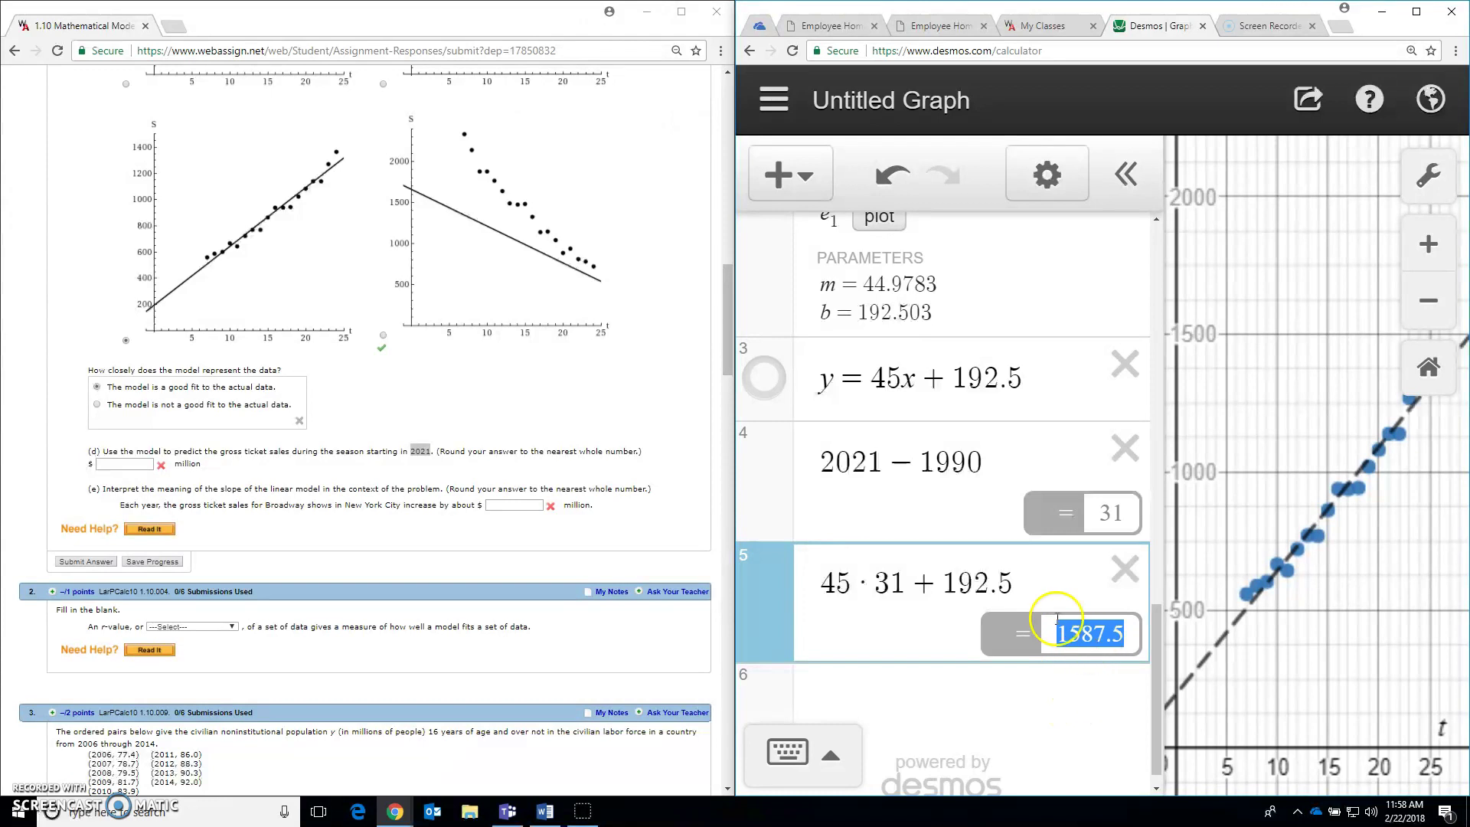
click(128, 463)
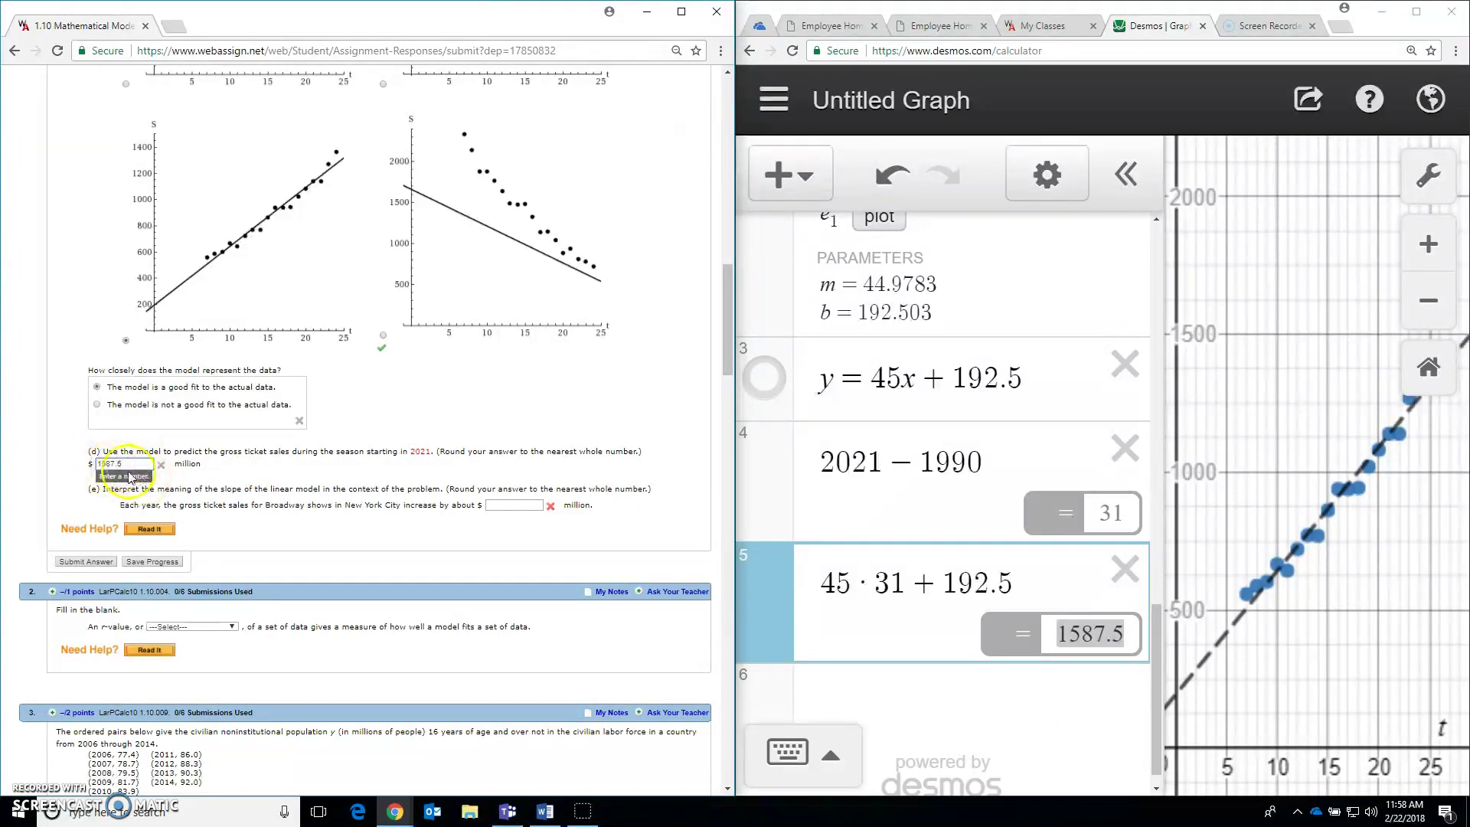
- Highlight the sales units in the problem statement, and recheck the part (d) answer and its year against them
scroll(246, 402, up, 15)
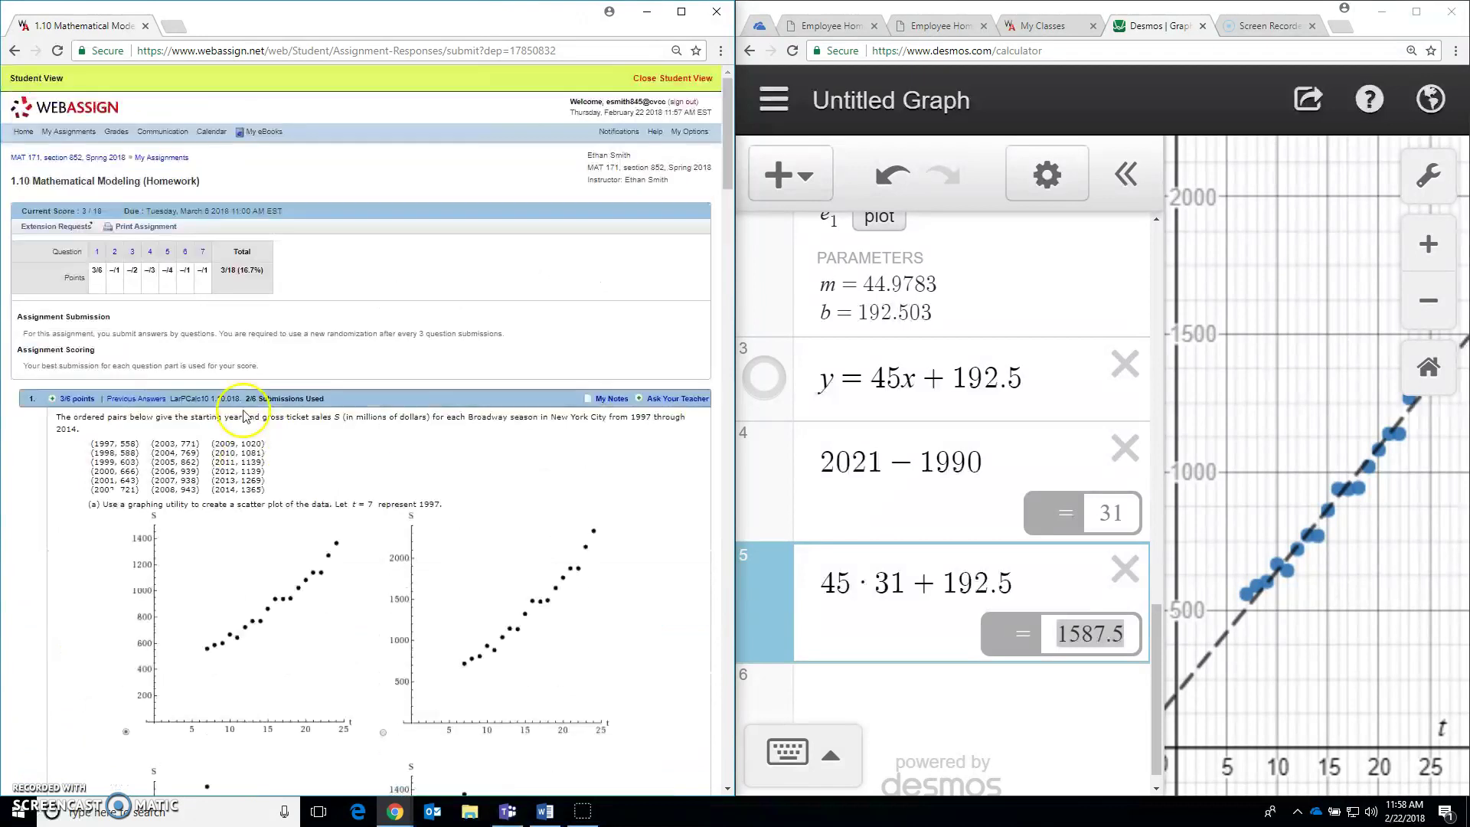
scroll(341, 391, down, 2)
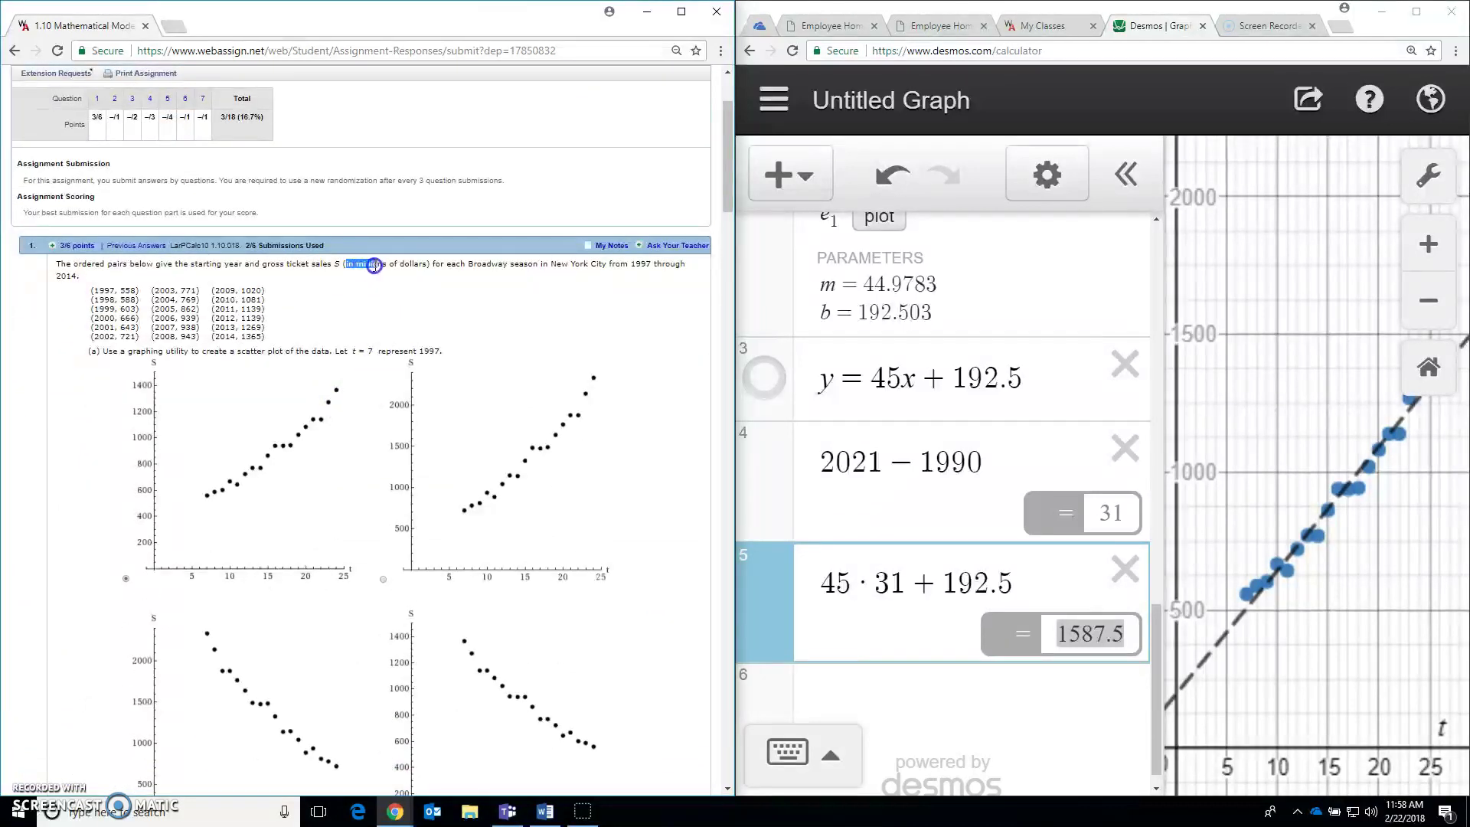
drag(420, 263, 427, 263)
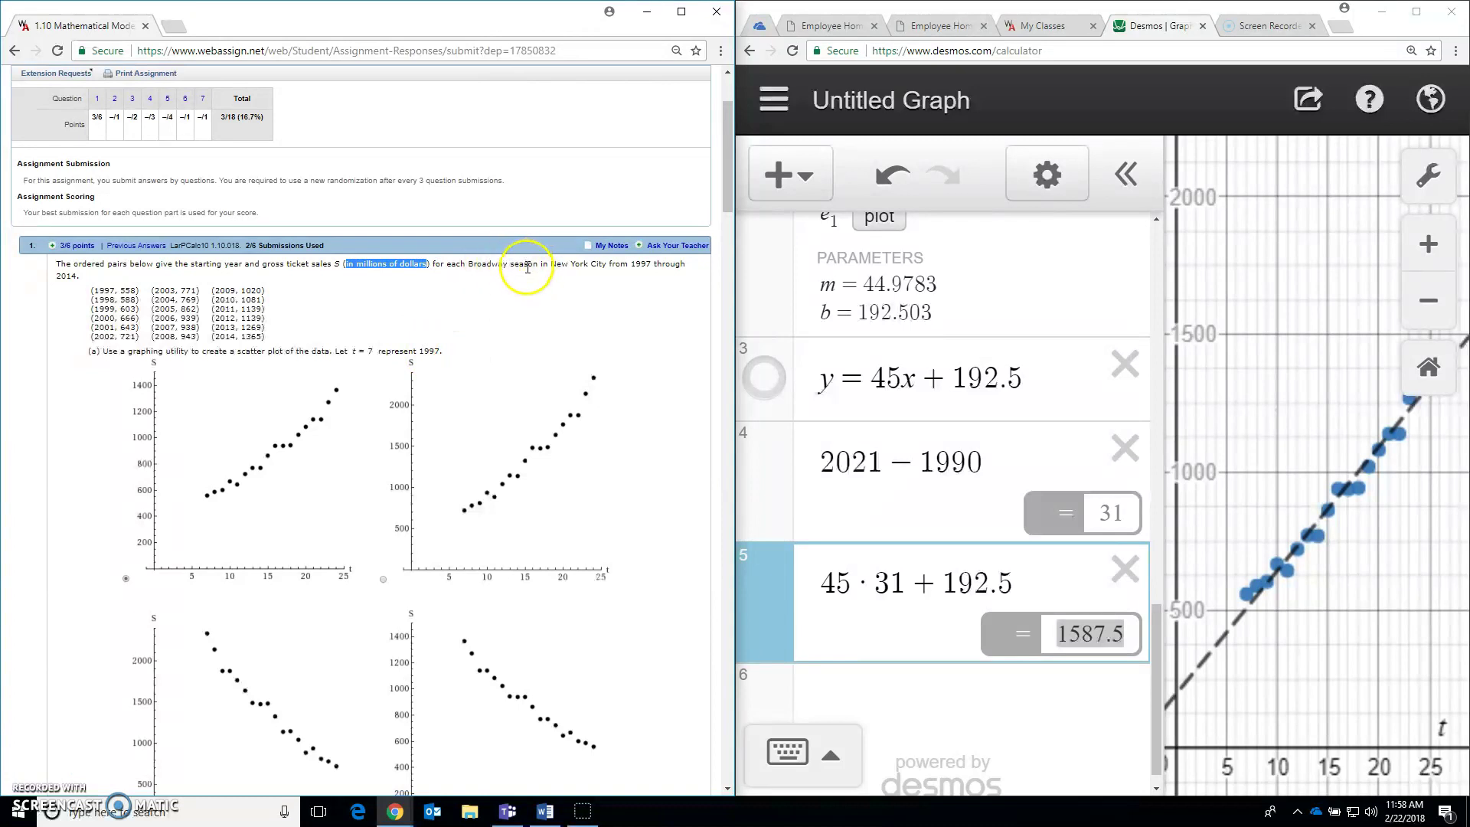
scroll(469, 285, down, 5)
scroll(378, 387, up, 2)
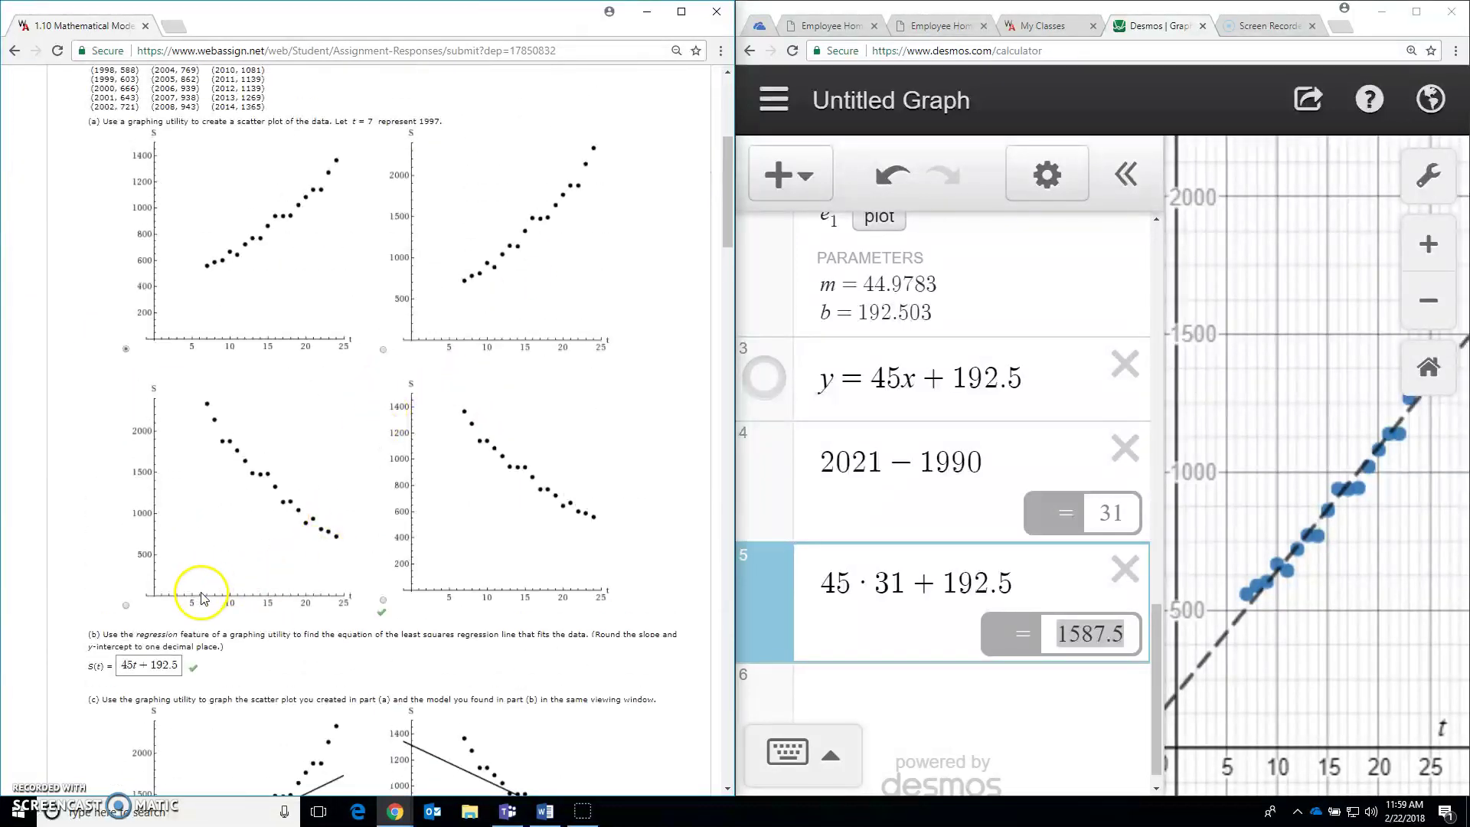
scroll(371, 536, down, 8)
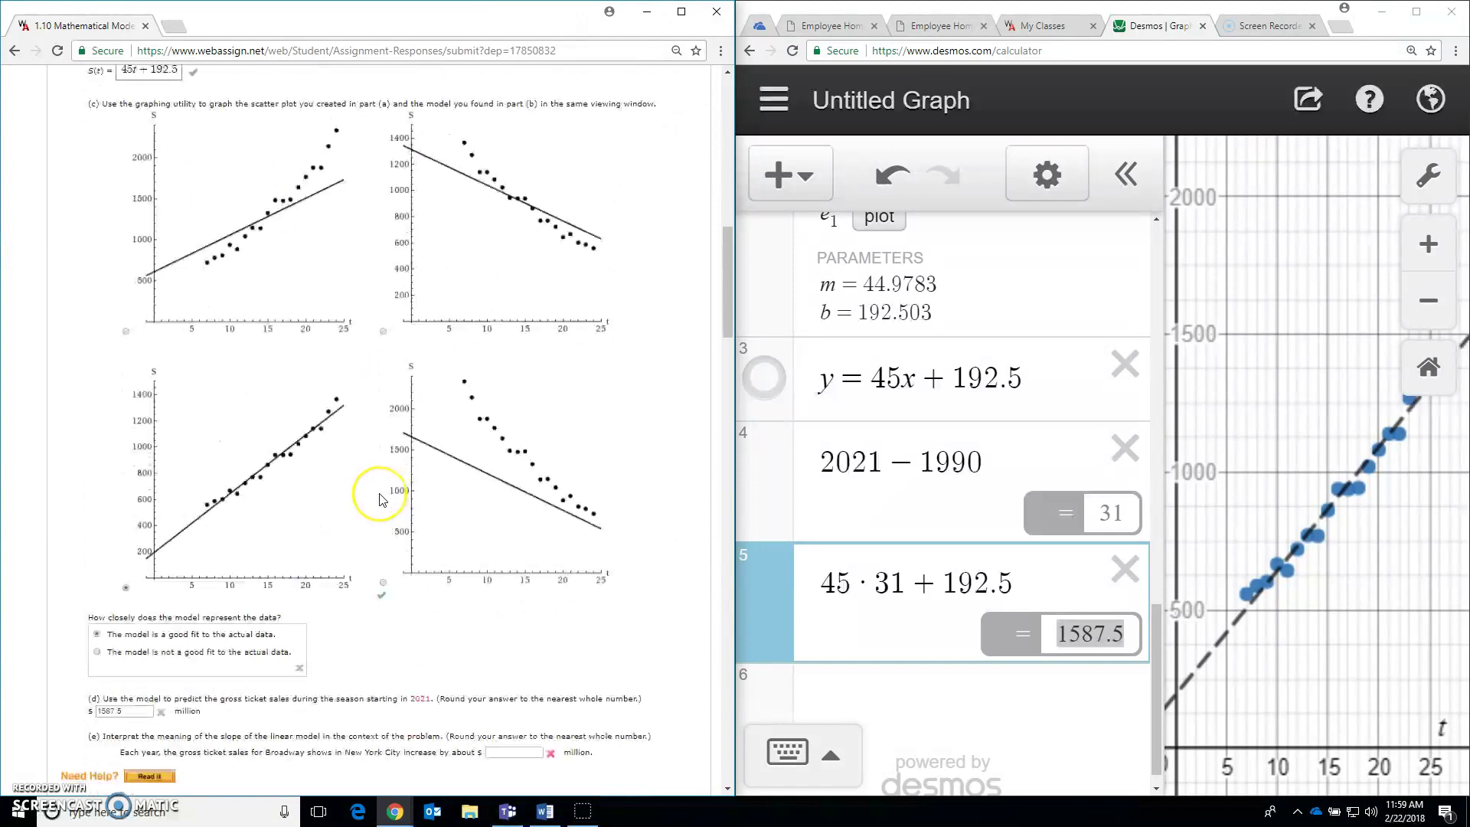
scroll(381, 499, down, 3)
drag(132, 464, 97, 463)
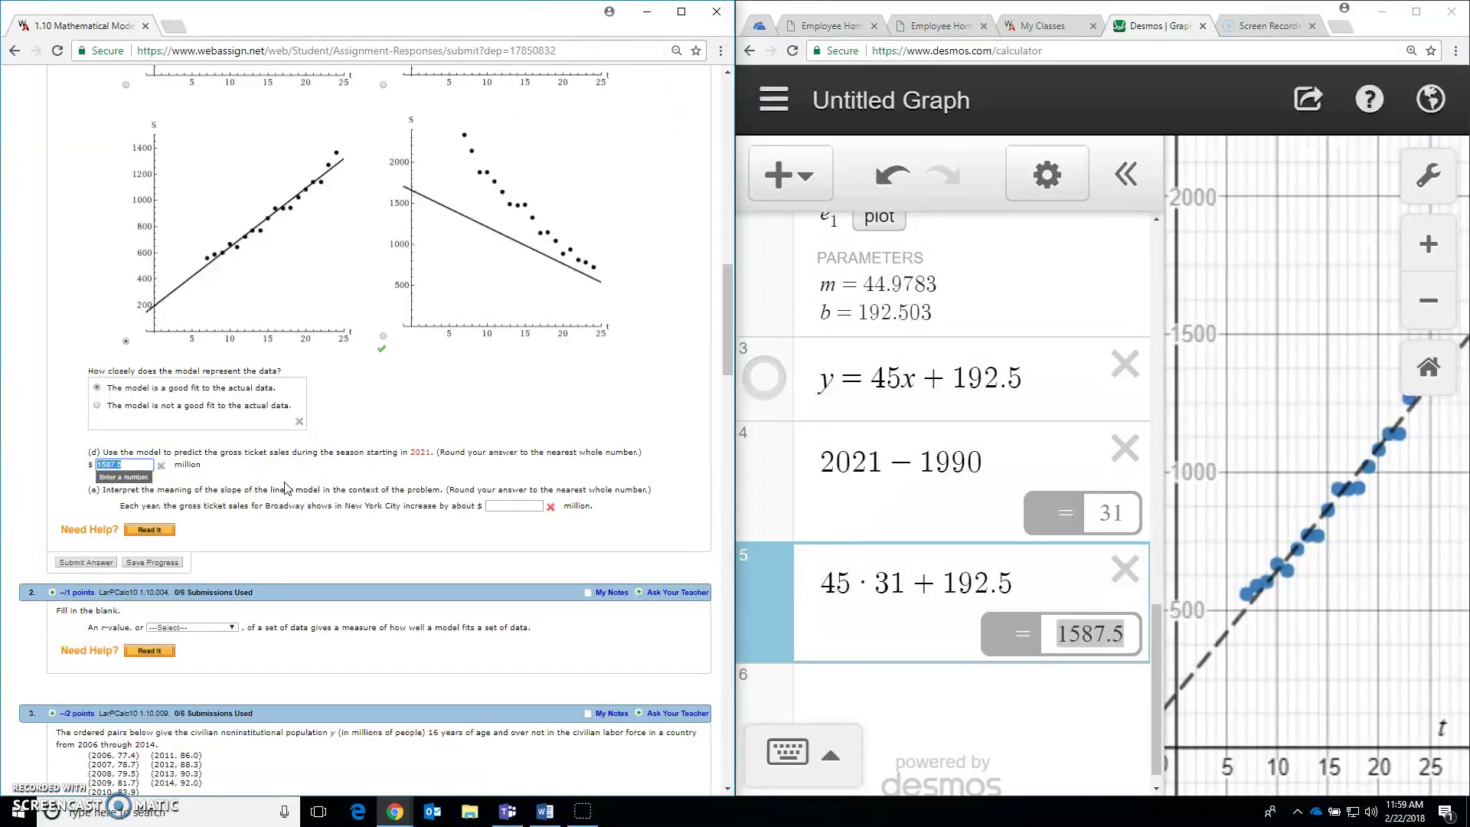
click(124, 463)
drag(125, 463, 92, 468)
click(120, 466)
double_click(423, 451)
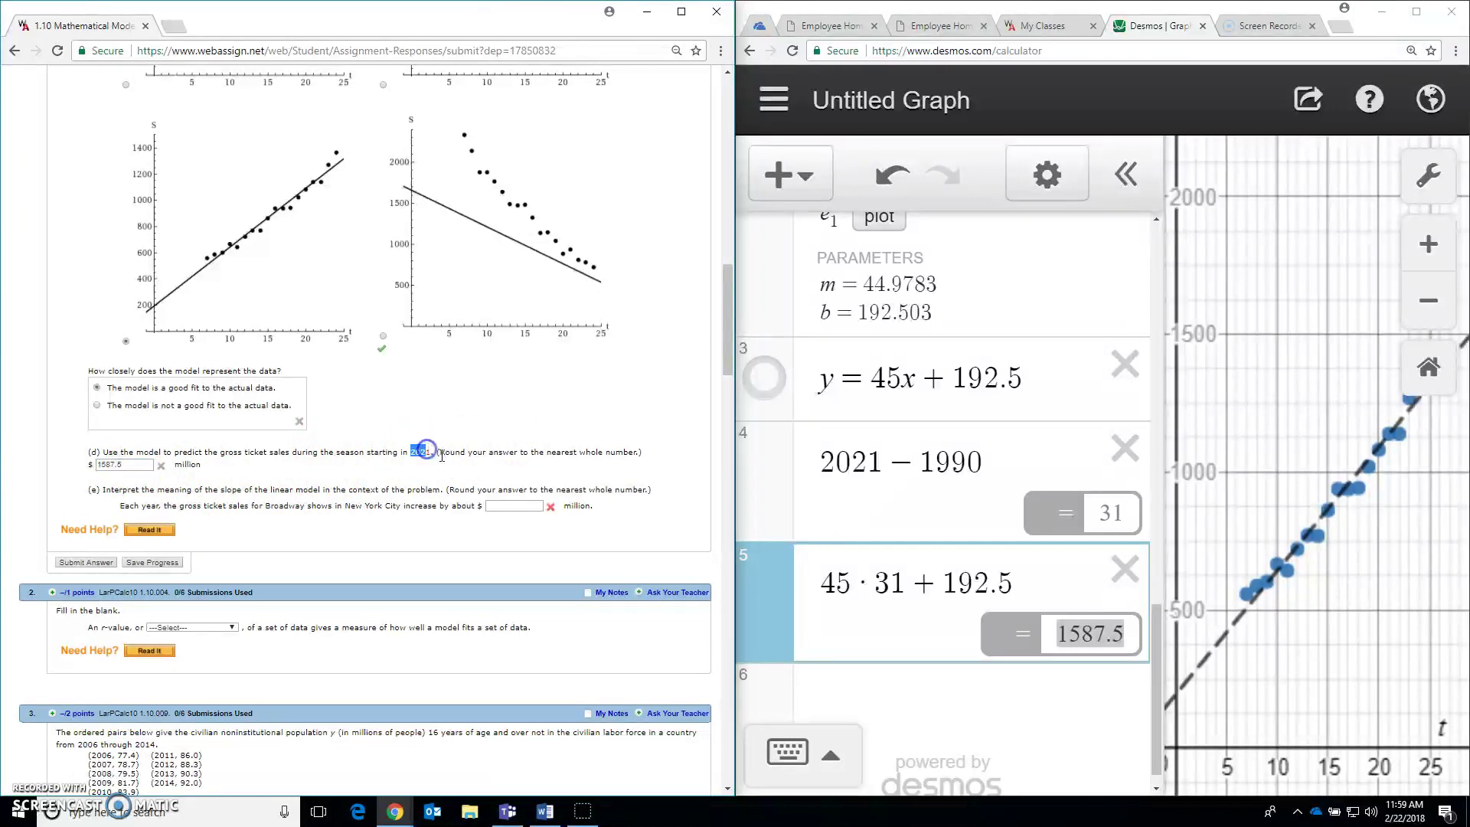
click(236, 501)
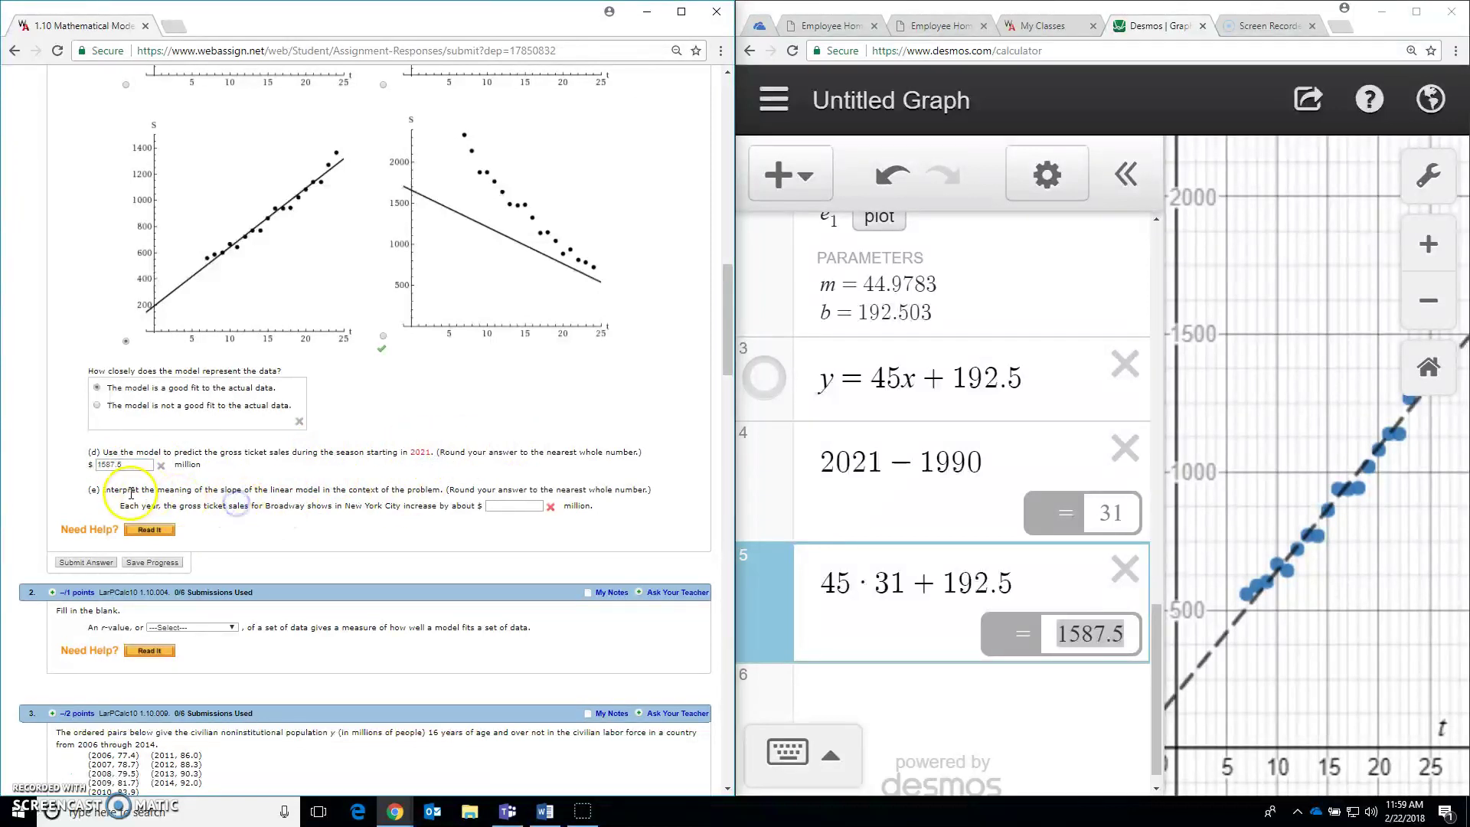
- Enter 45 as the yearly increase in part (e), using the model's slope, submit the question and review the graded answers
double_click(228, 490)
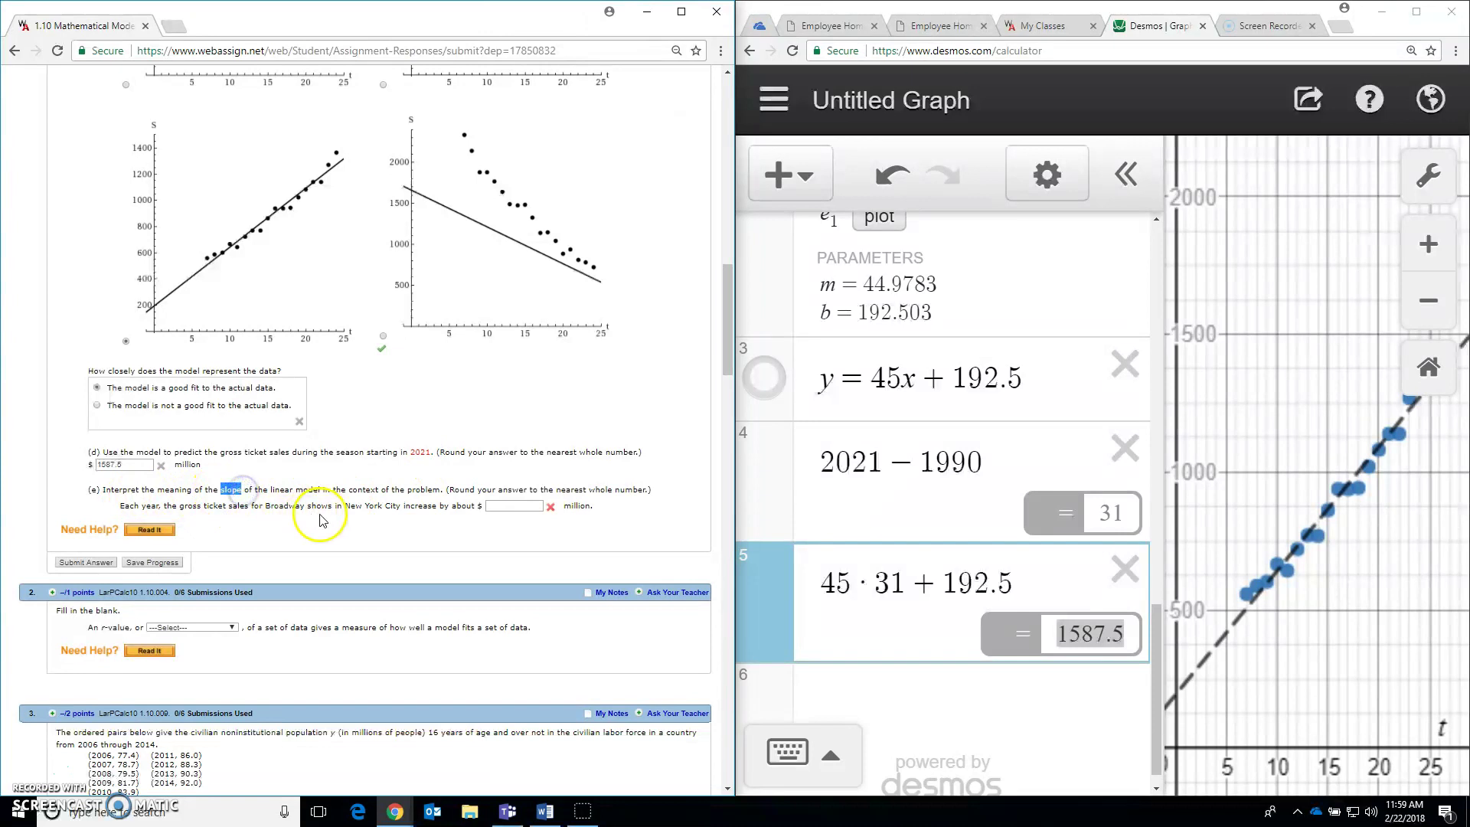
click(880, 377)
click(514, 505)
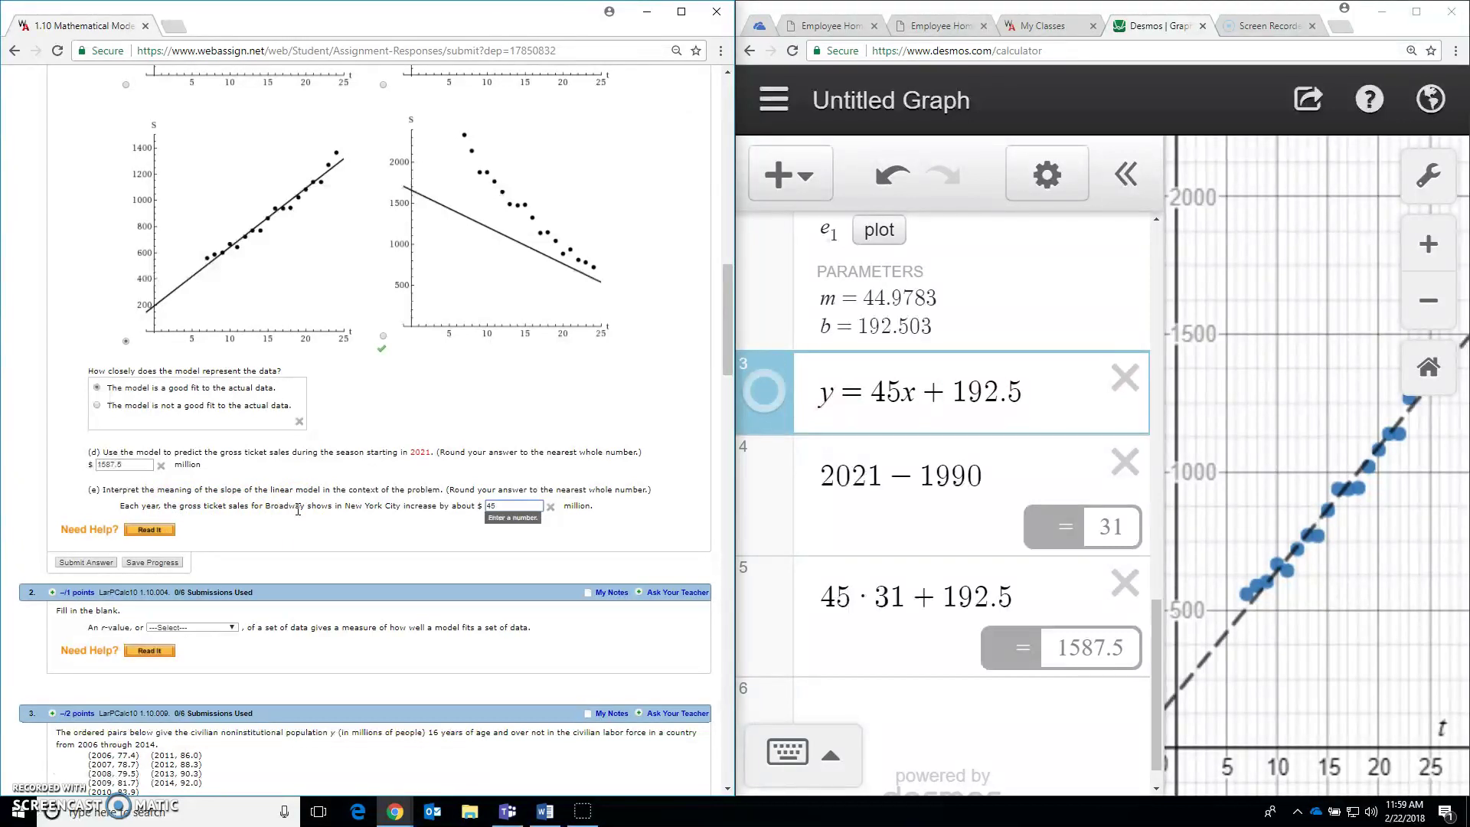
click(86, 562)
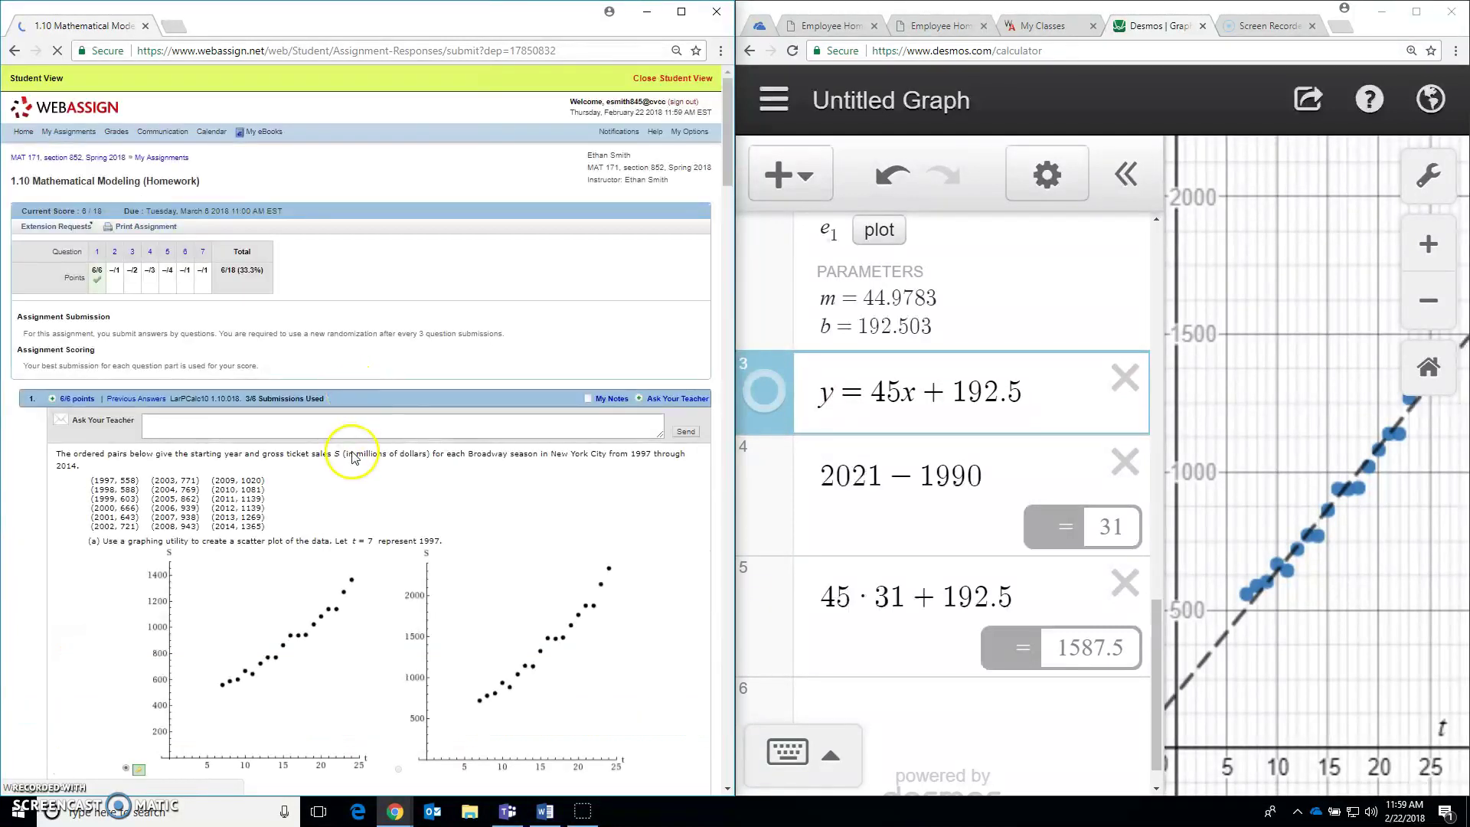
scroll(353, 456, down, 12)
scroll(356, 489, down, 3)
scroll(253, 452, up, 8)
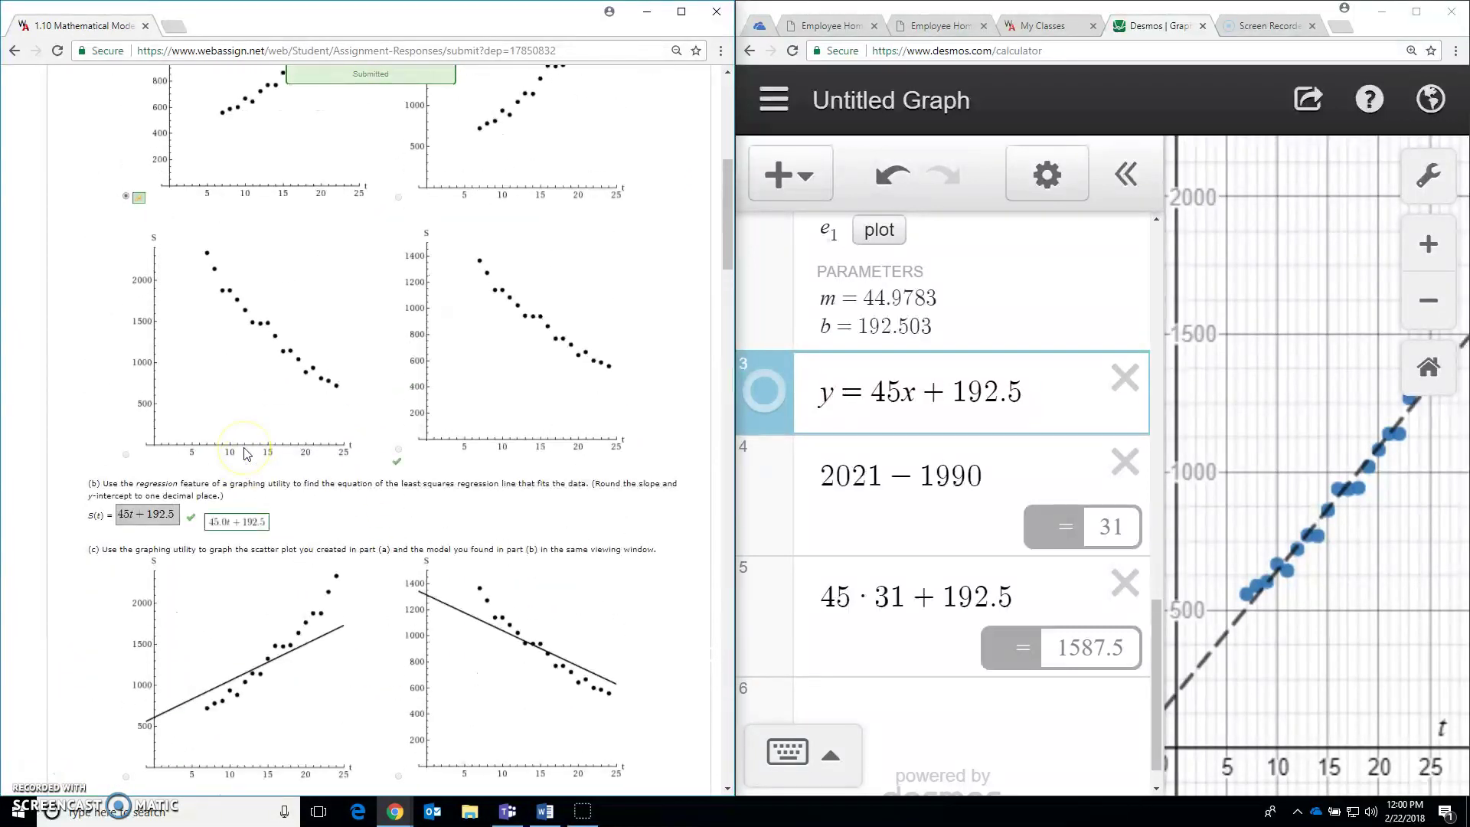
scroll(247, 453, up, 3)
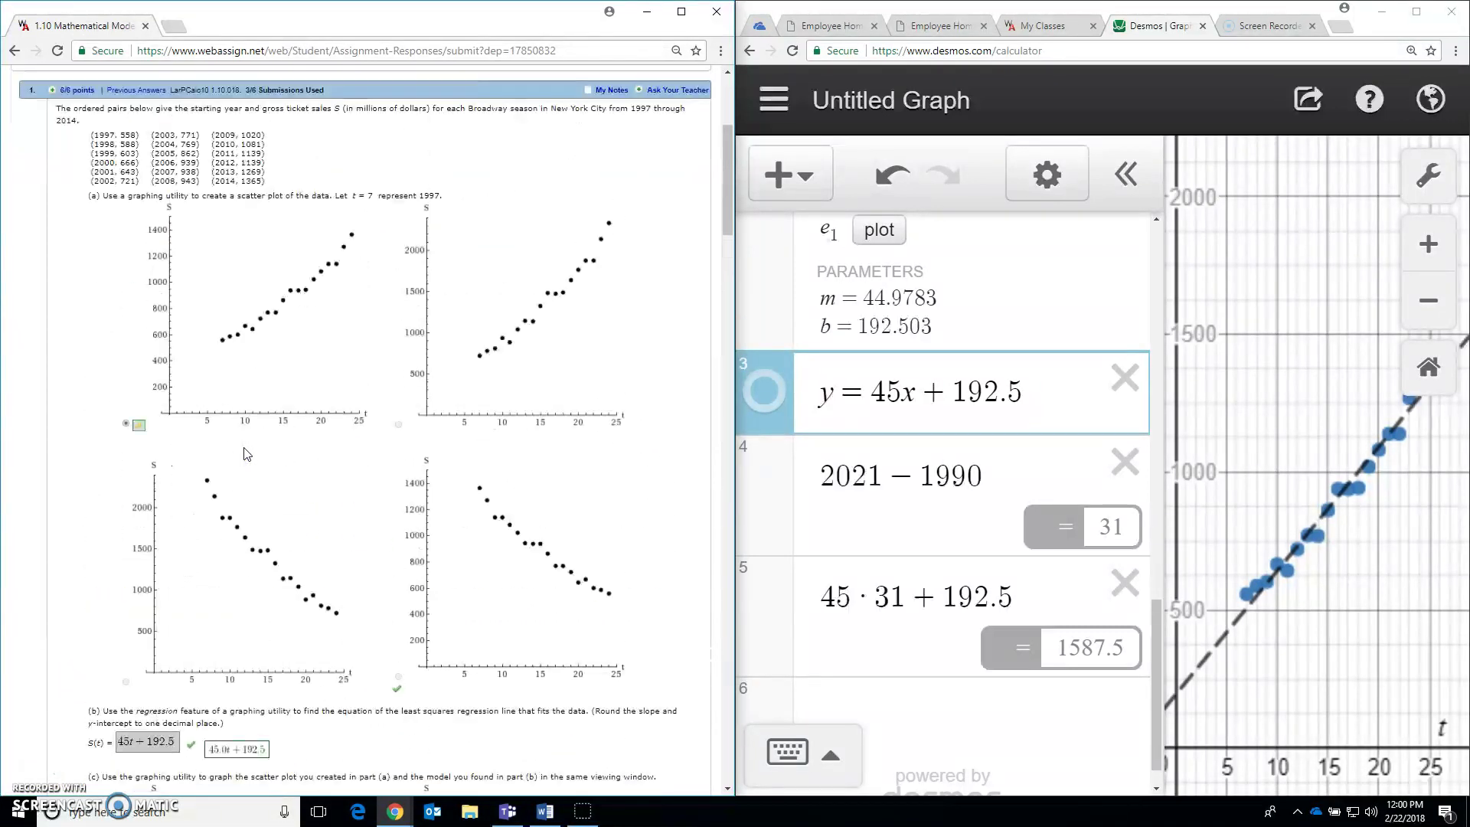
- Highlight question 3's ordered pairs, its model equation y = 1.92t + 65.0 and the first data year, 2006
scroll(246, 454, up, 1)
scroll(230, 311, down, 11)
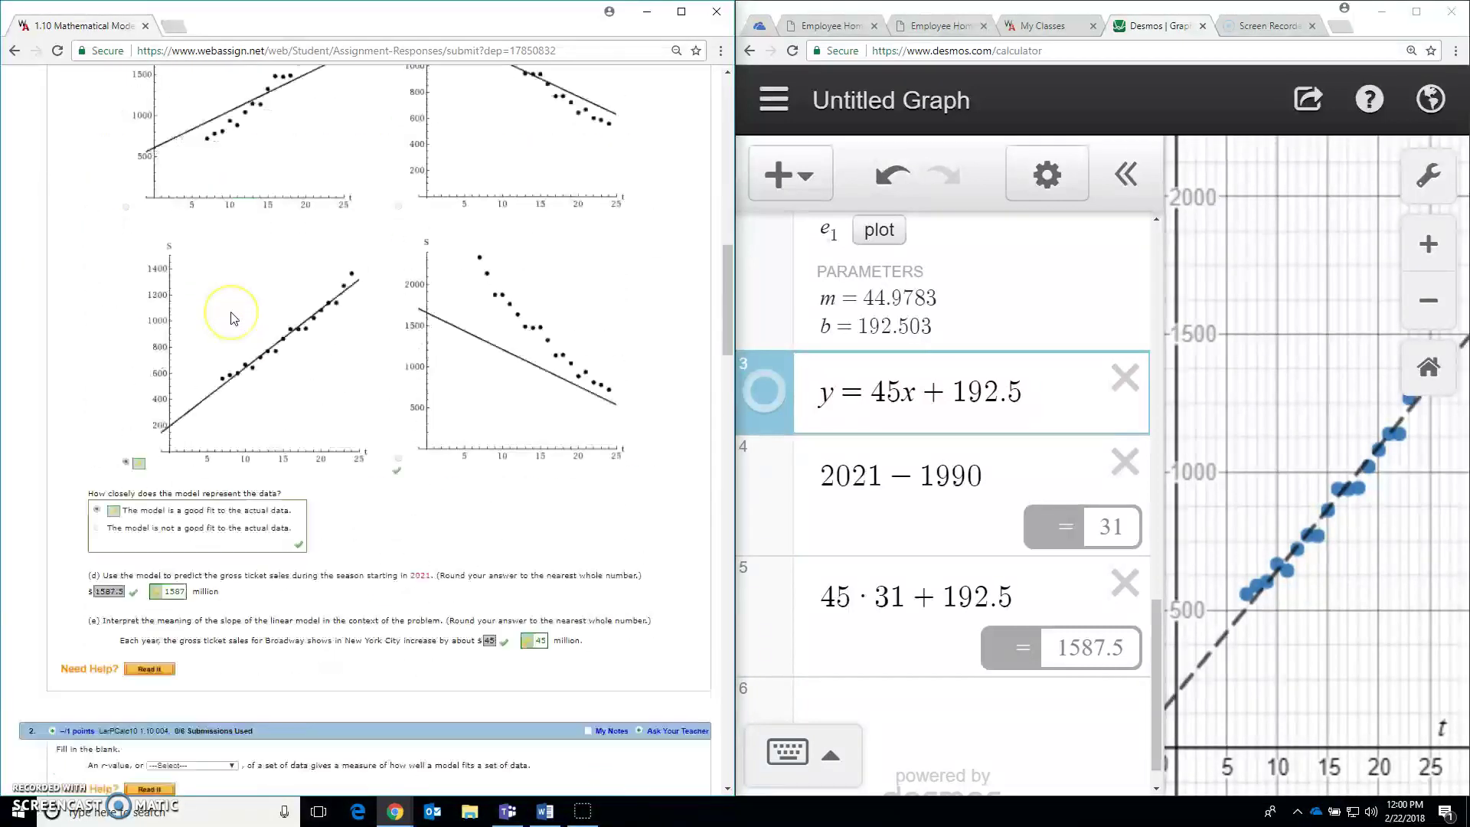
scroll(233, 318, down, 9)
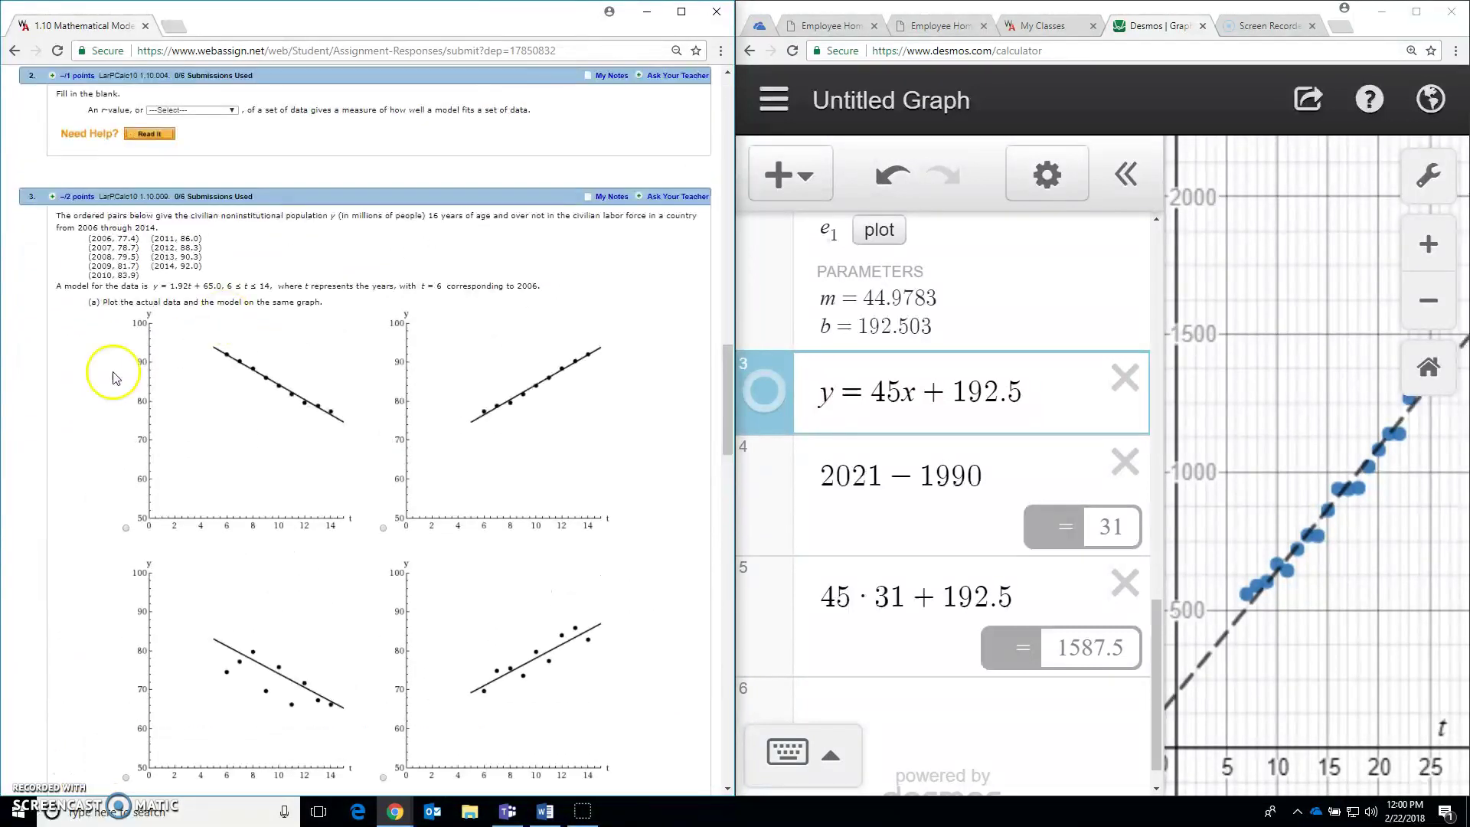
drag(144, 277, 80, 238)
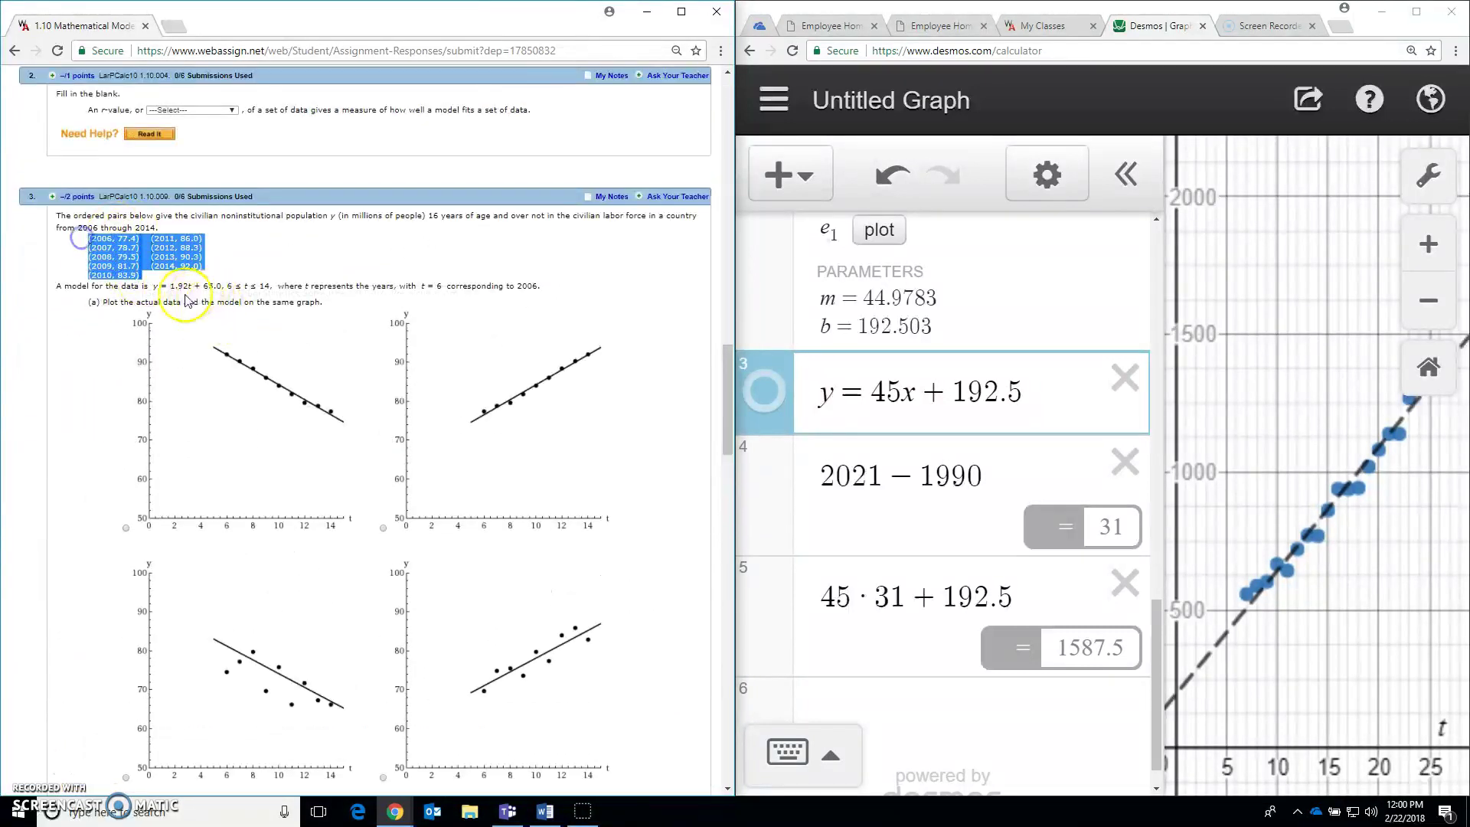
drag(152, 286, 222, 285)
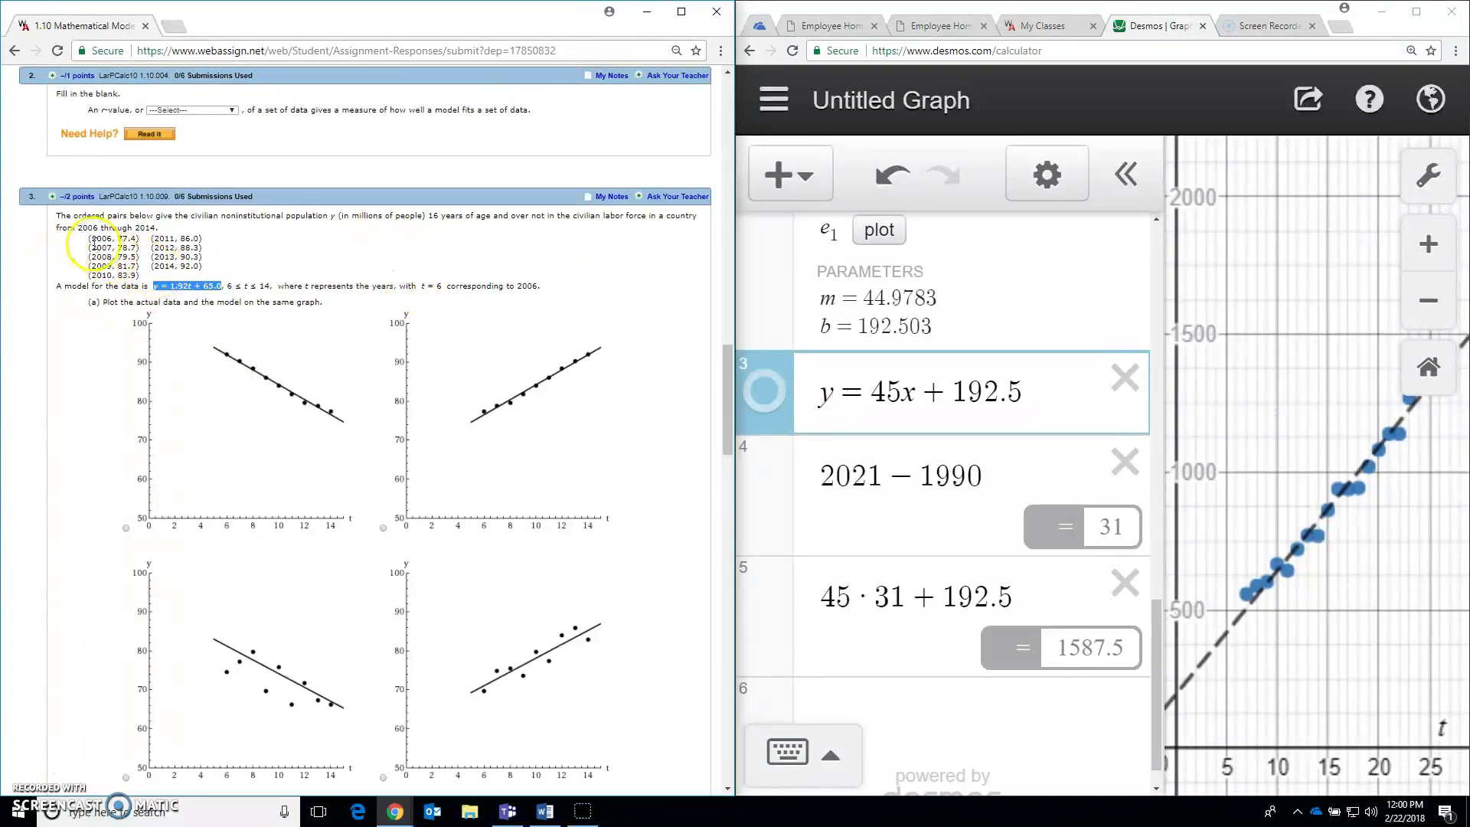
drag(106, 239, 92, 238)
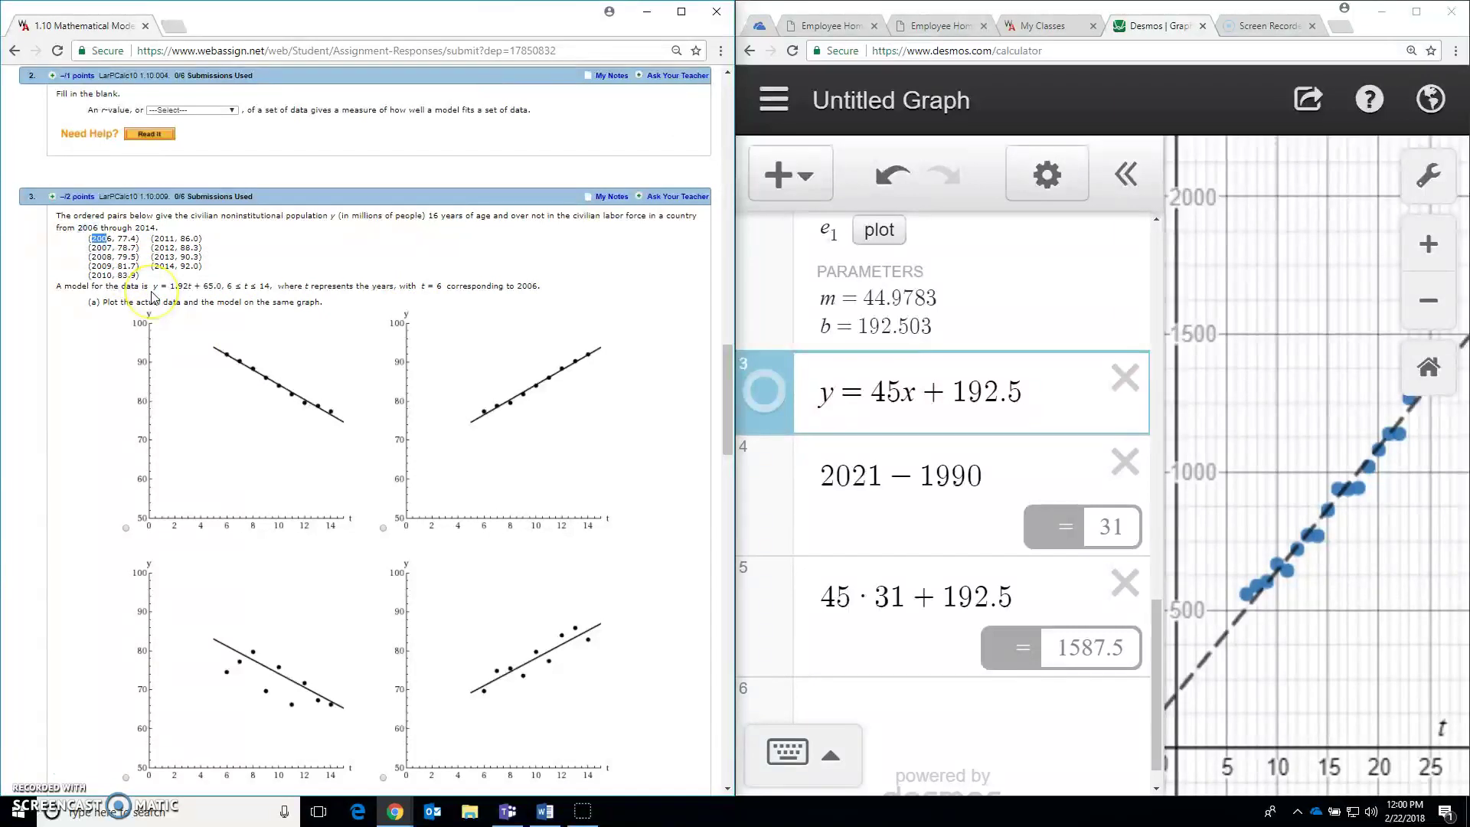
click(152, 291)
- Examine question 3's answer graphs and its part (b) prompt, and return to the end of question 1
scroll(154, 286, down, 10)
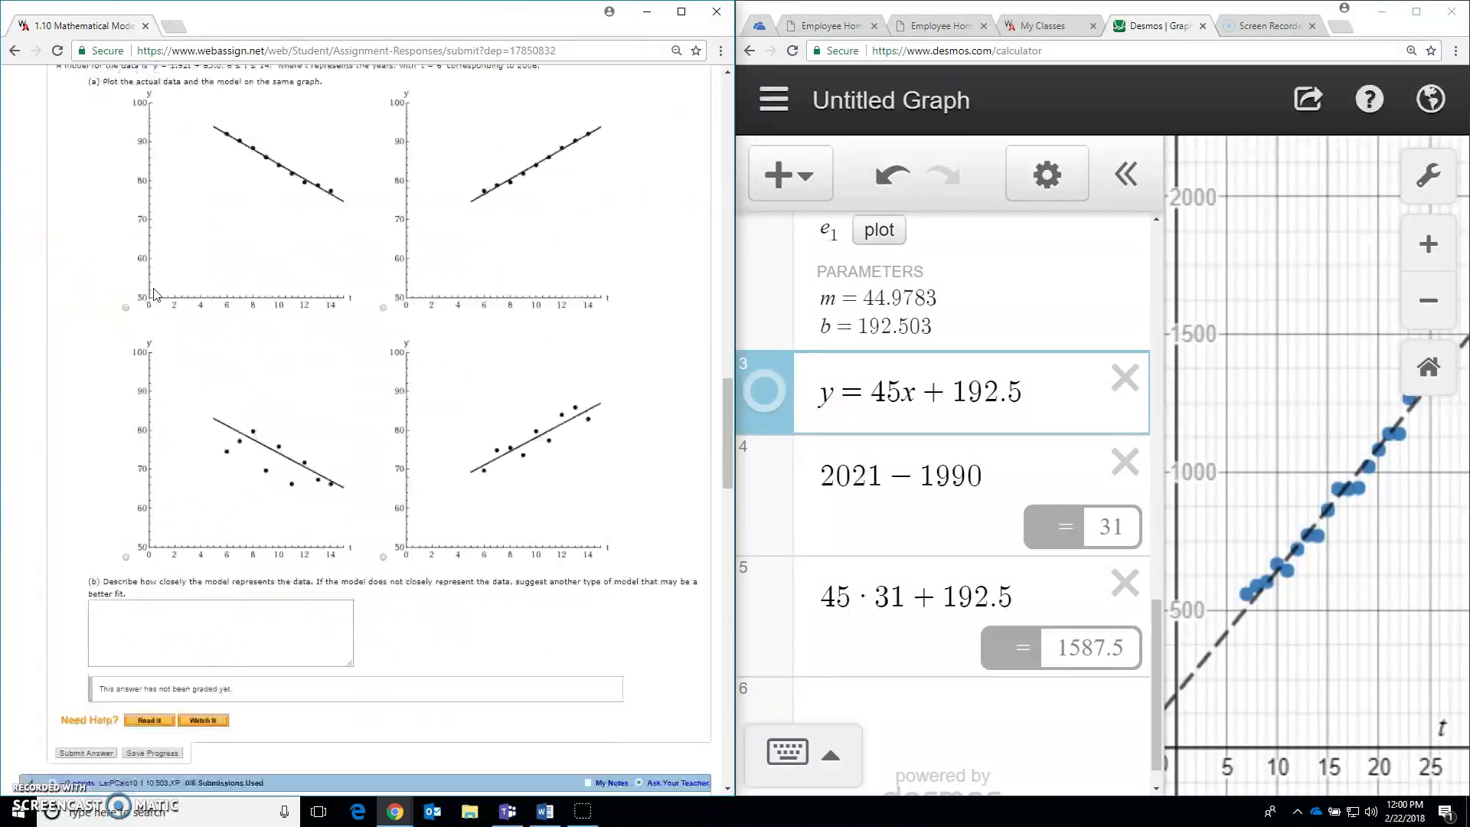
click(257, 385)
scroll(258, 385, up, 10)
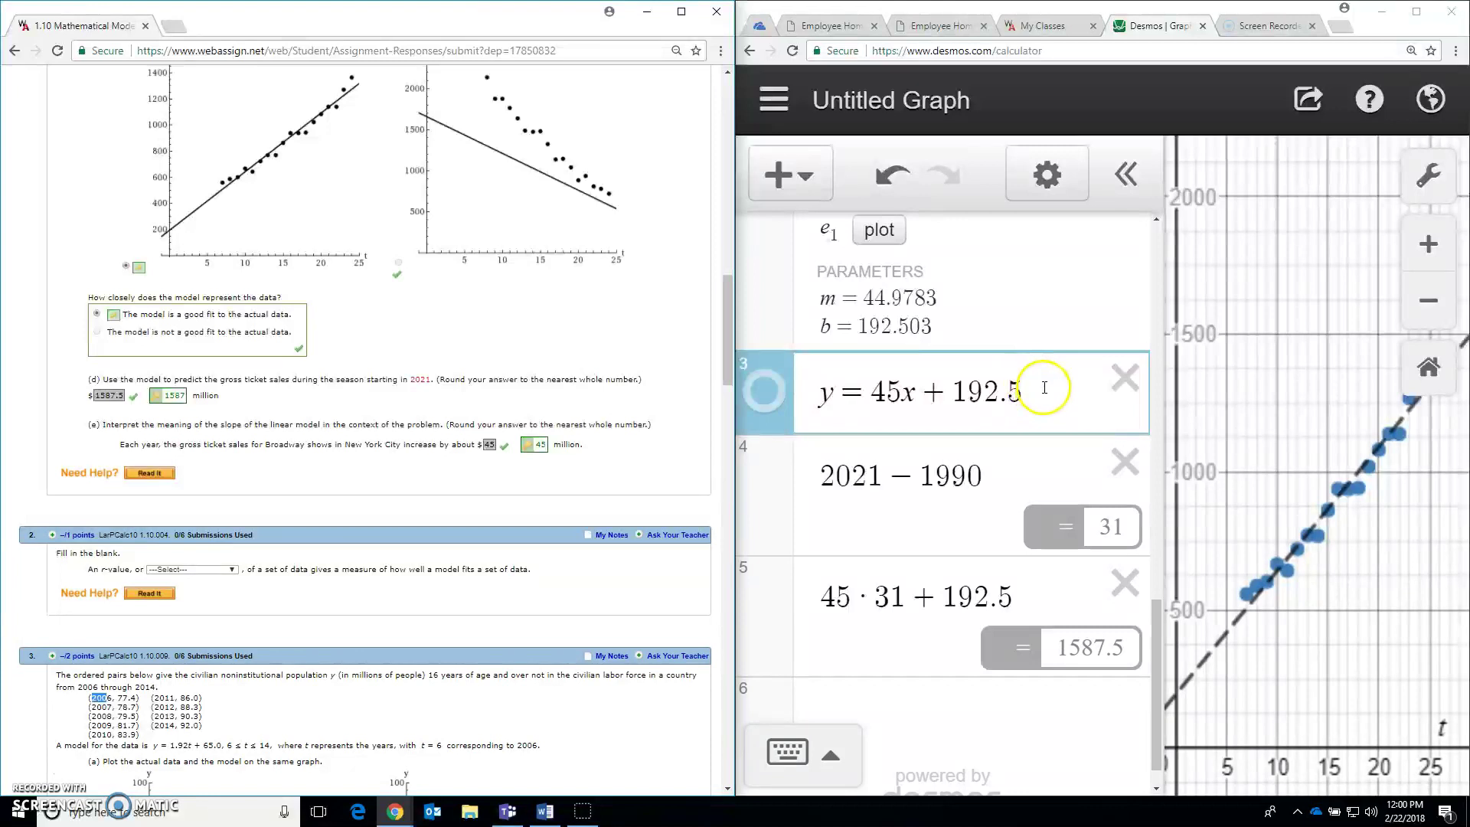
- Reset both the Desmos and WebAssign pages to 100% zoom, and highlight the r value in the regression statistics
key(ctrl+minus)
key(ctrl+minus)
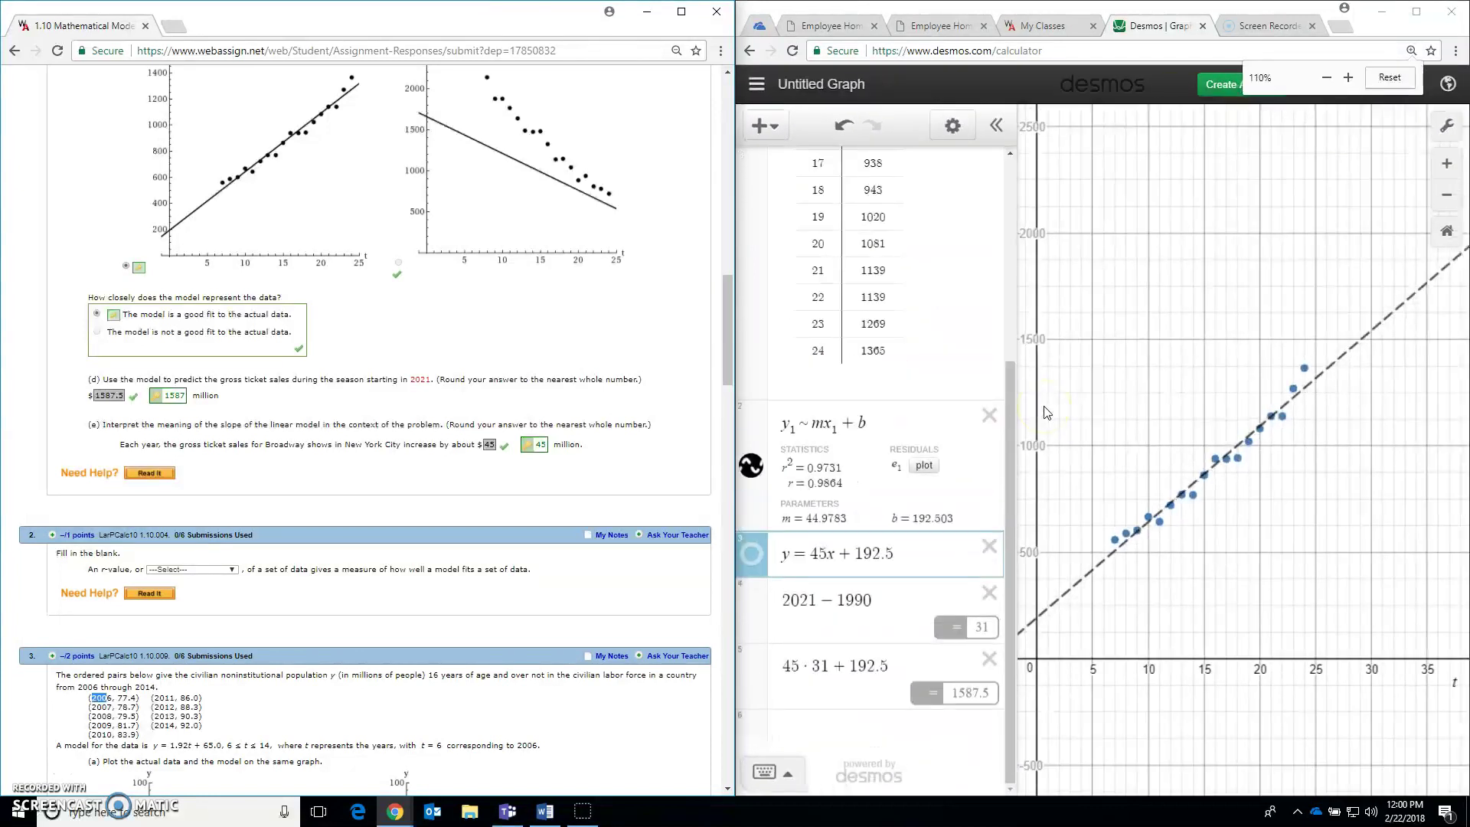
key(ctrl+0)
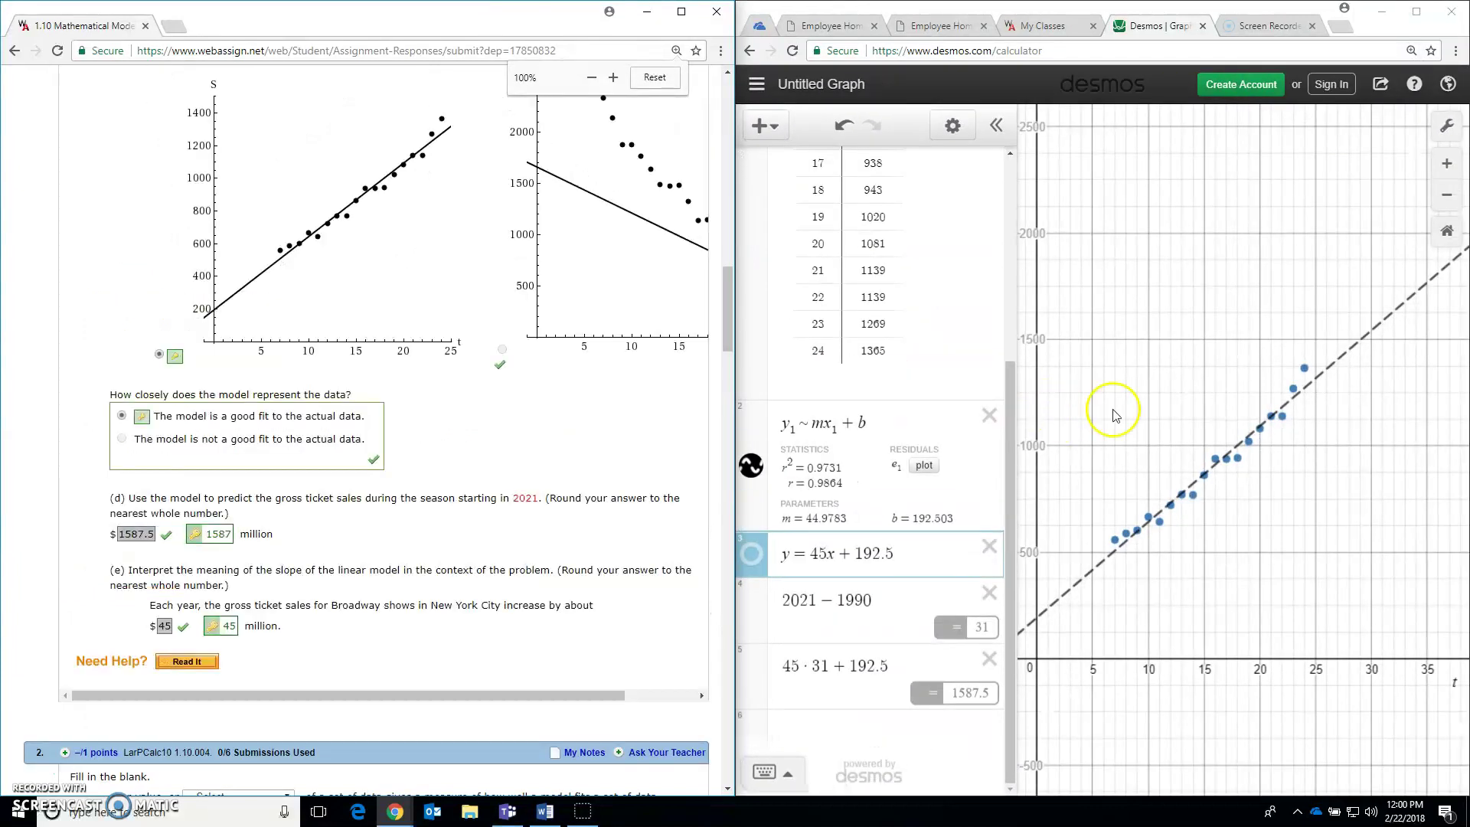
click(1134, 398)
key(ctrl+minus)
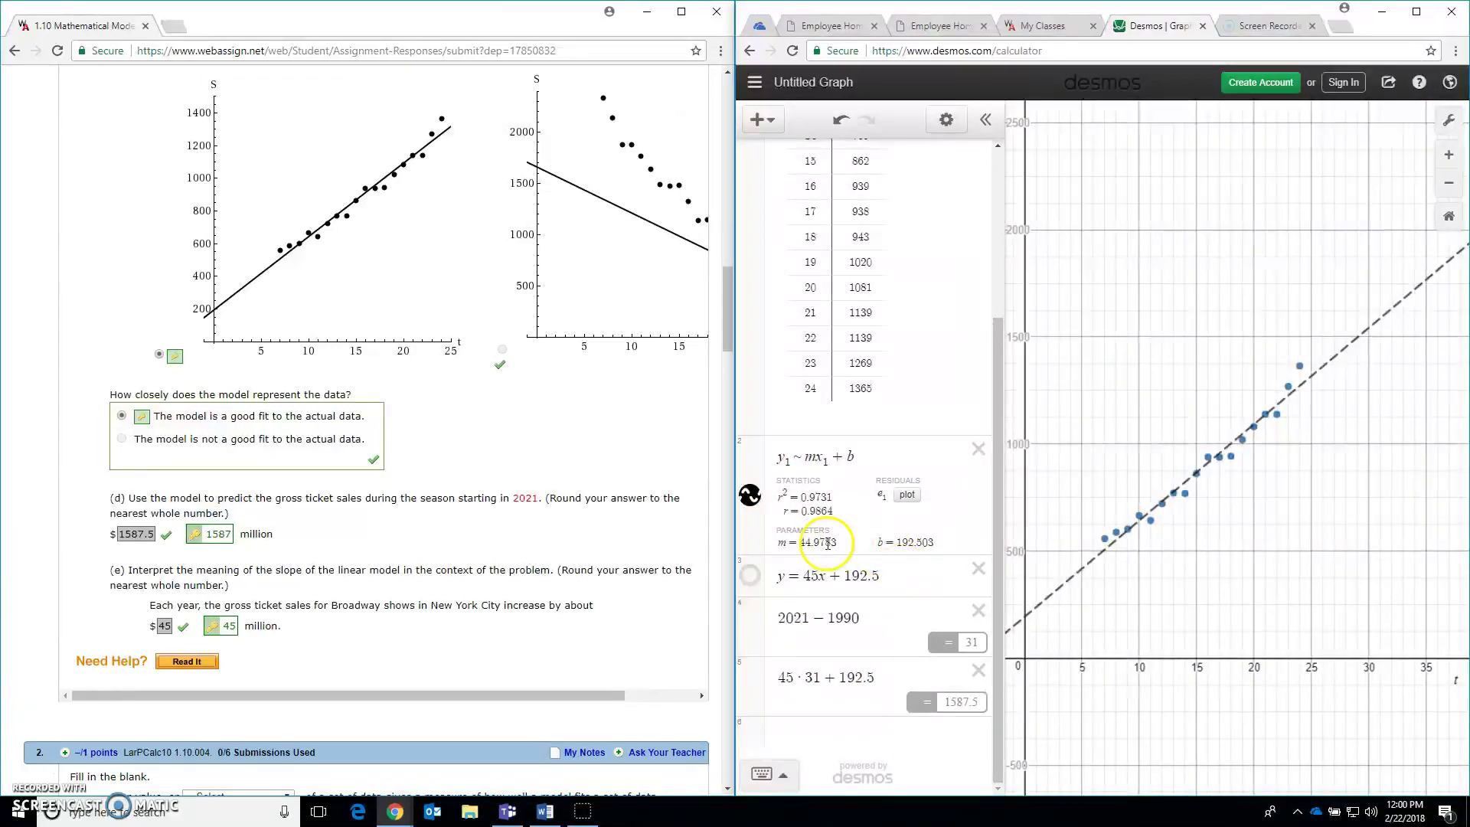
click(810, 511)
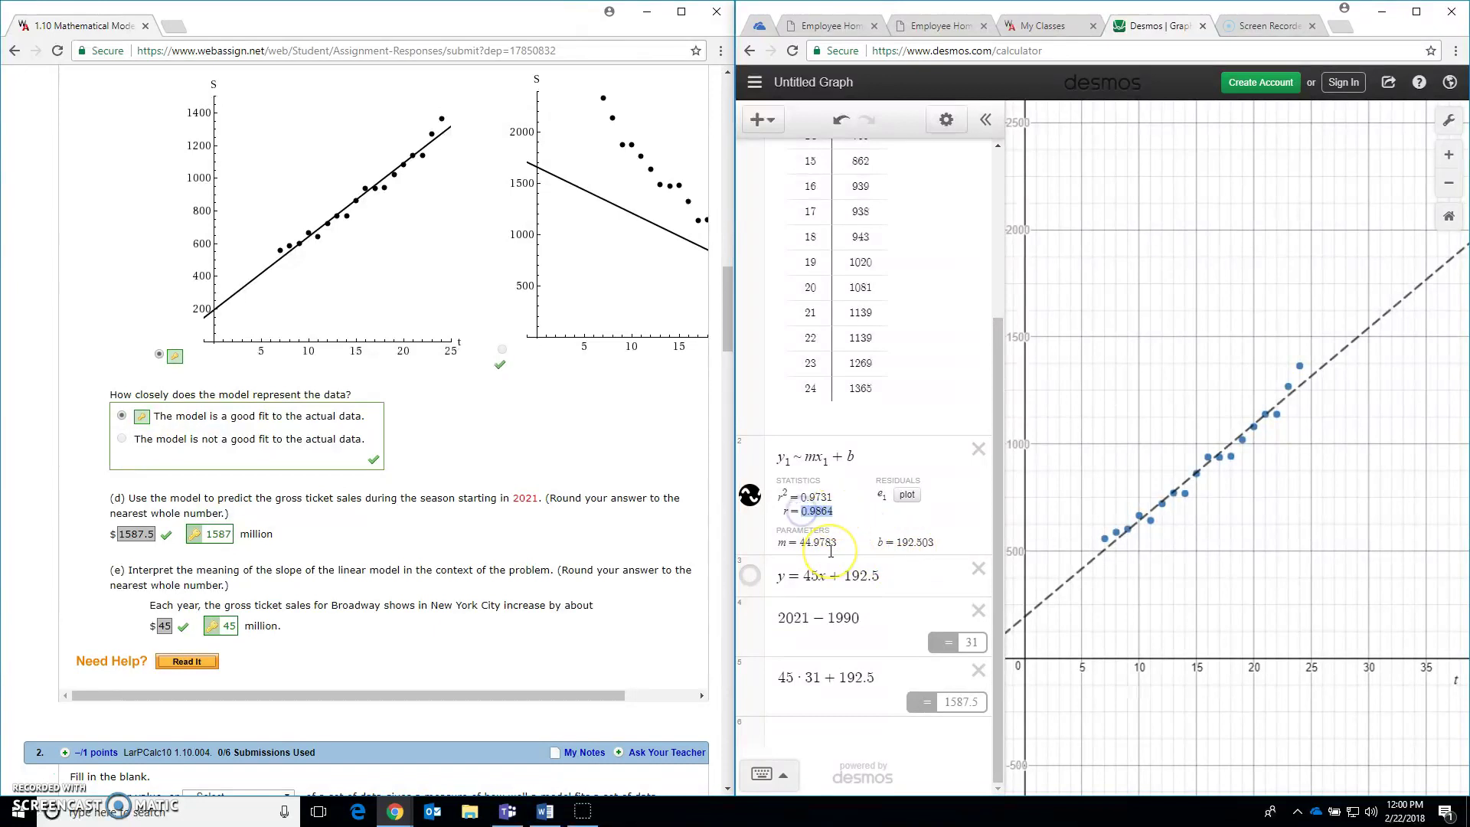